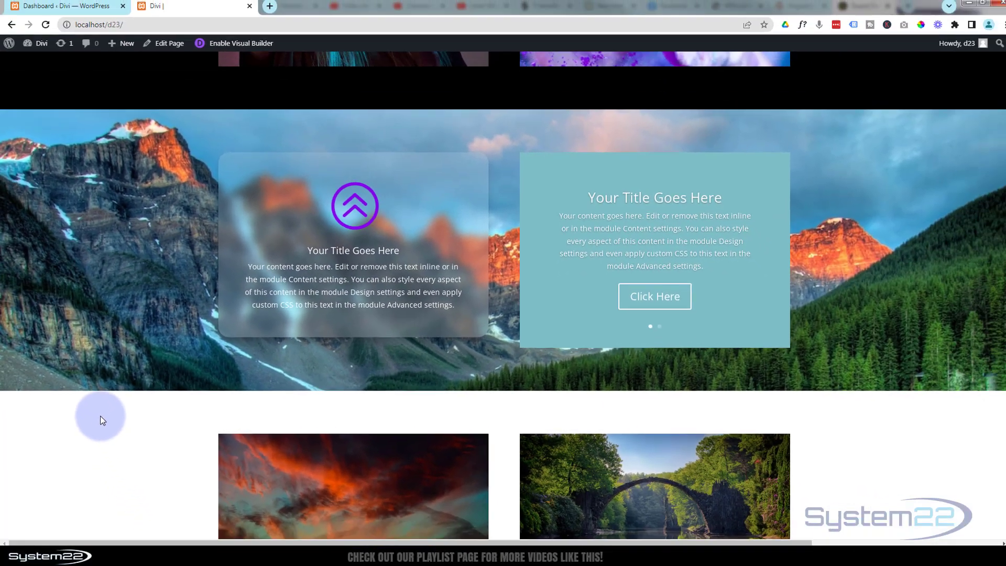
scroll(99, 415, "up", 3)
scroll(99, 413, "down", 10)
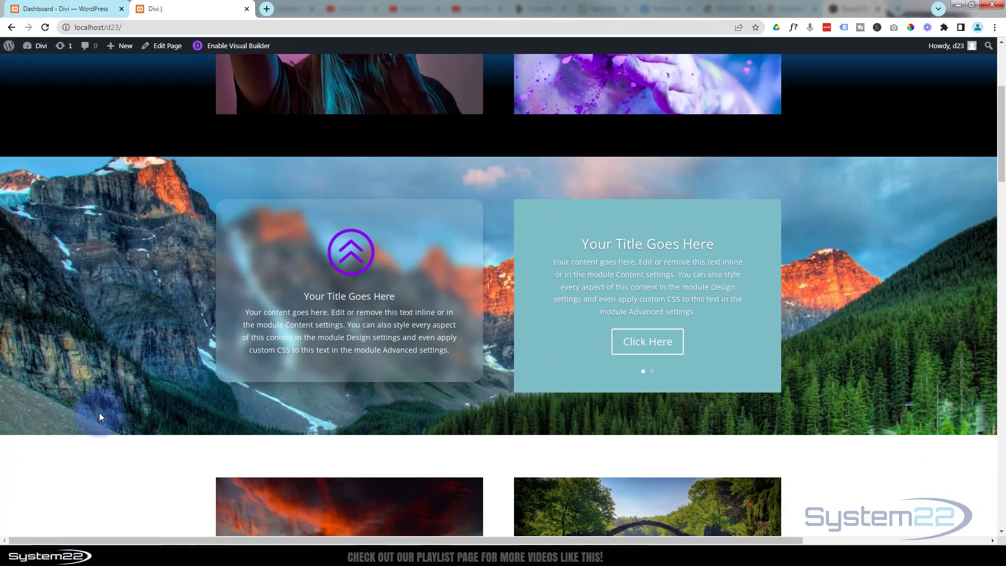
scroll(101, 415, "down", 2)
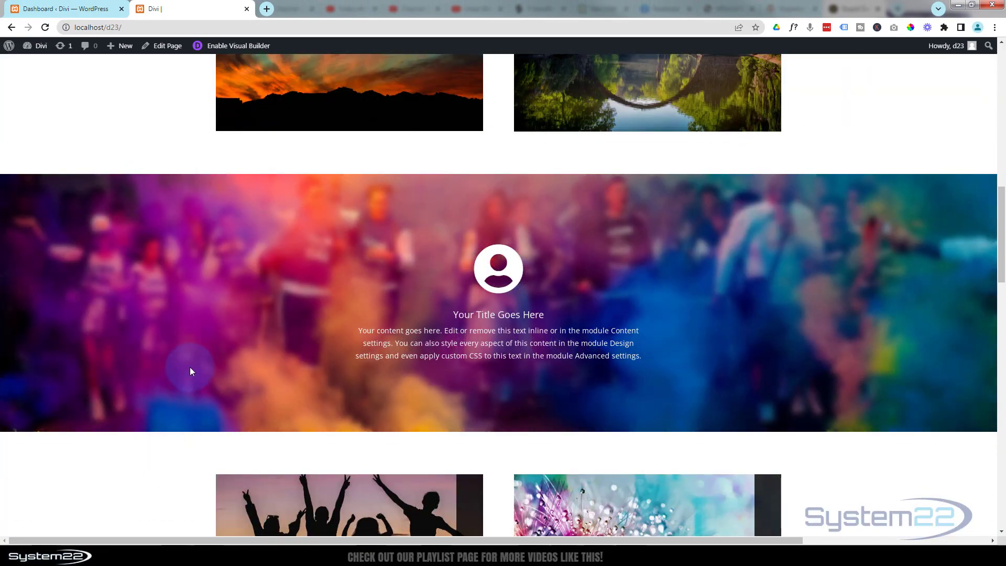
scroll(147, 467, "down", 6)
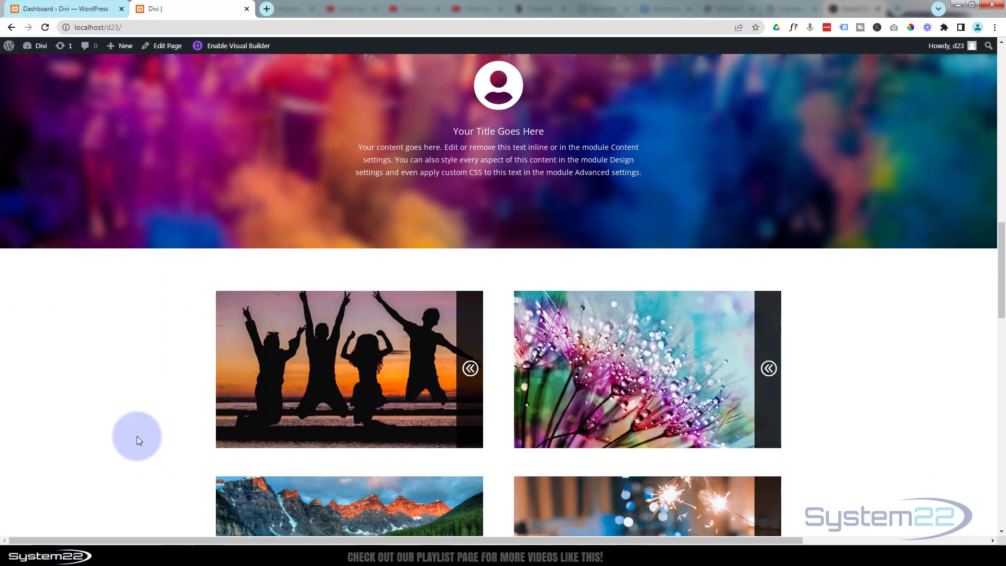
scroll(137, 436, "down", 8)
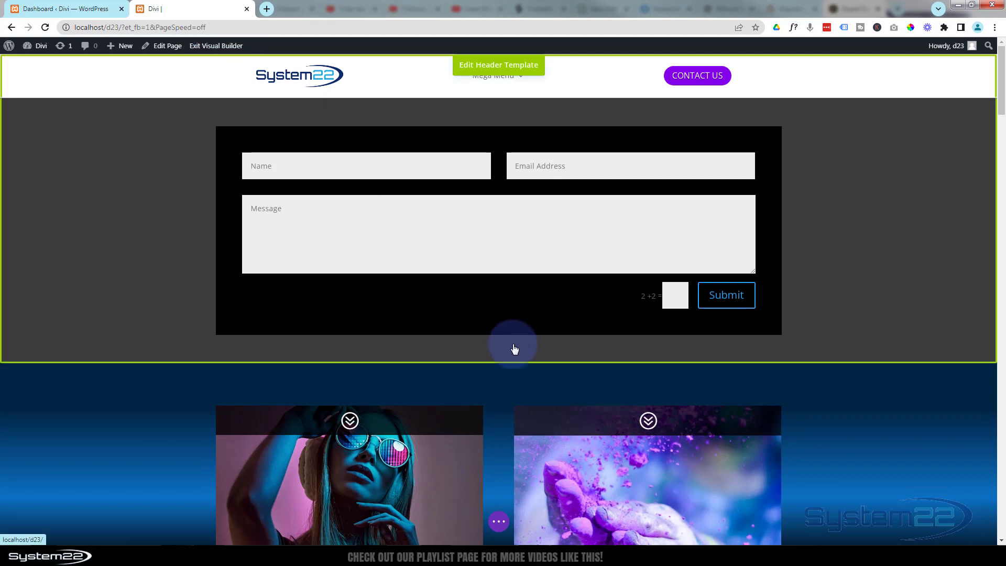
Add a new section above the mountain-background section, with a single-column row and a Blurb module in it.
scroll(512, 378, "down", 5)
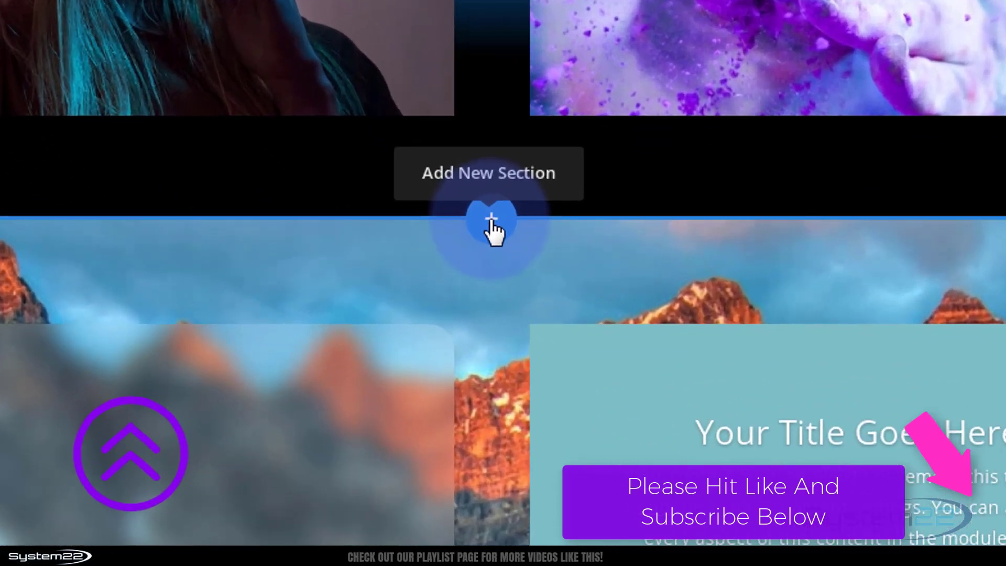
left_click(499, 318)
left_click(318, 123)
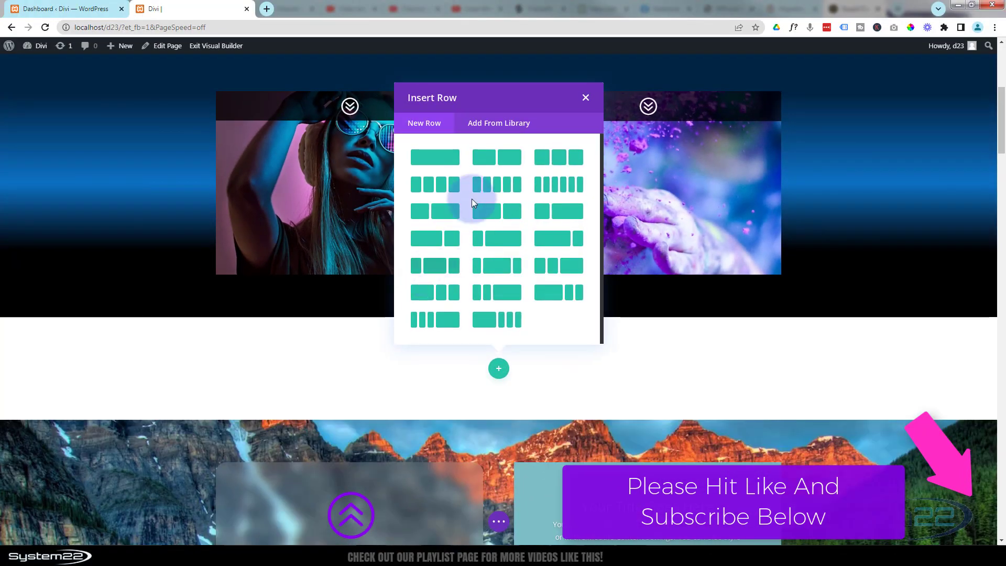
left_click(443, 161)
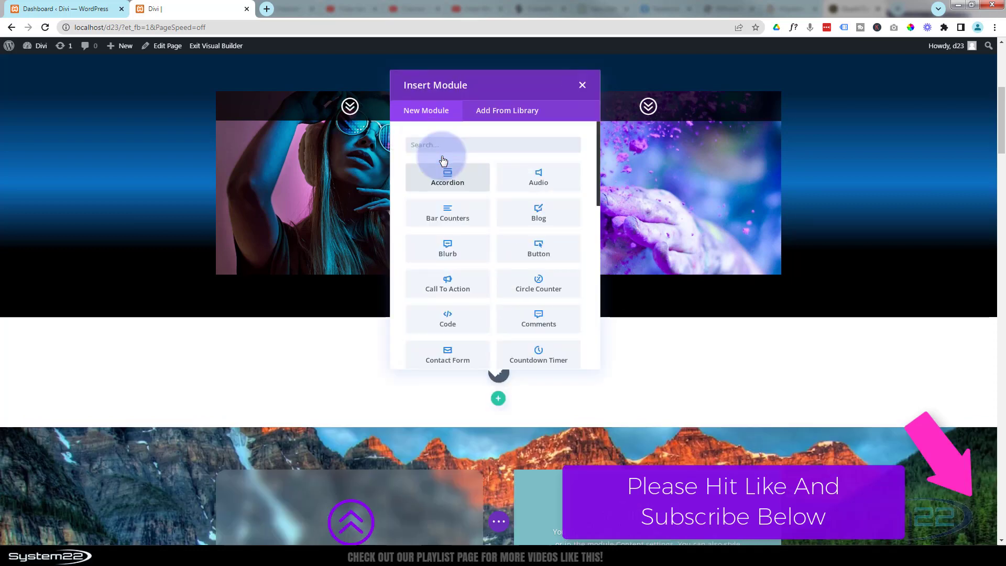
left_click(454, 251)
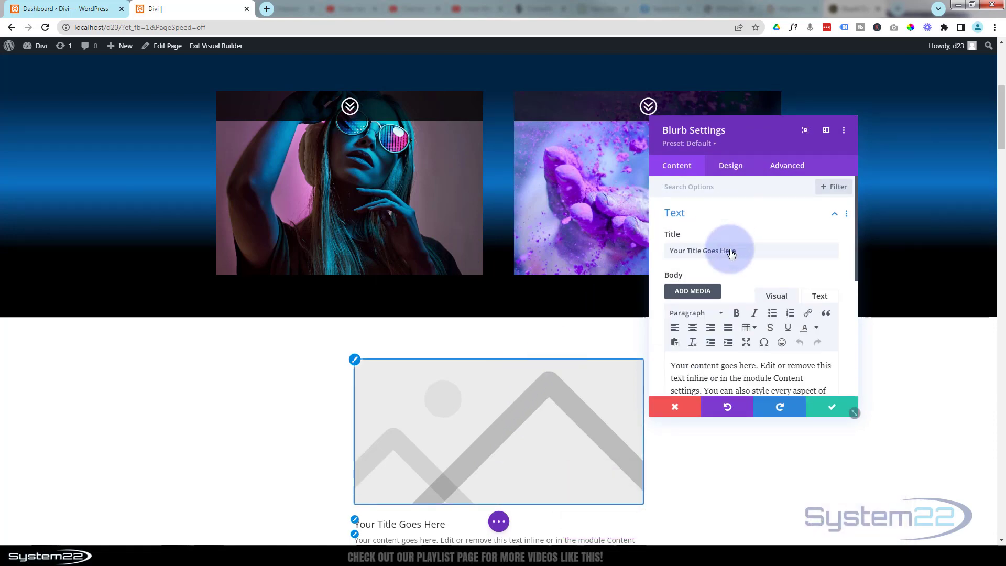
Switch the blurb from an image to an icon and choose the circled double up-chevron.
scroll(697, 286, "down", 6)
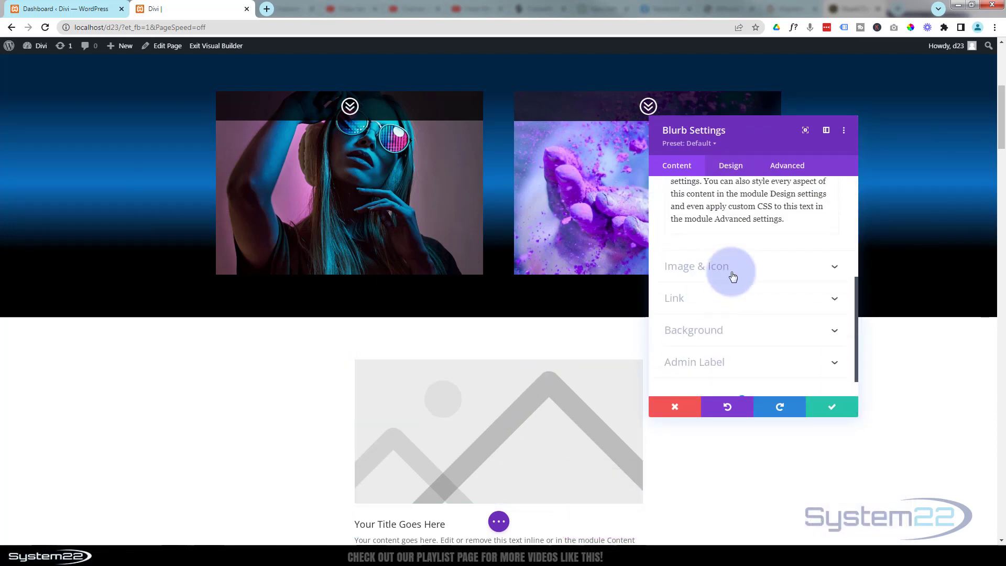
scroll(733, 276, "up", 3)
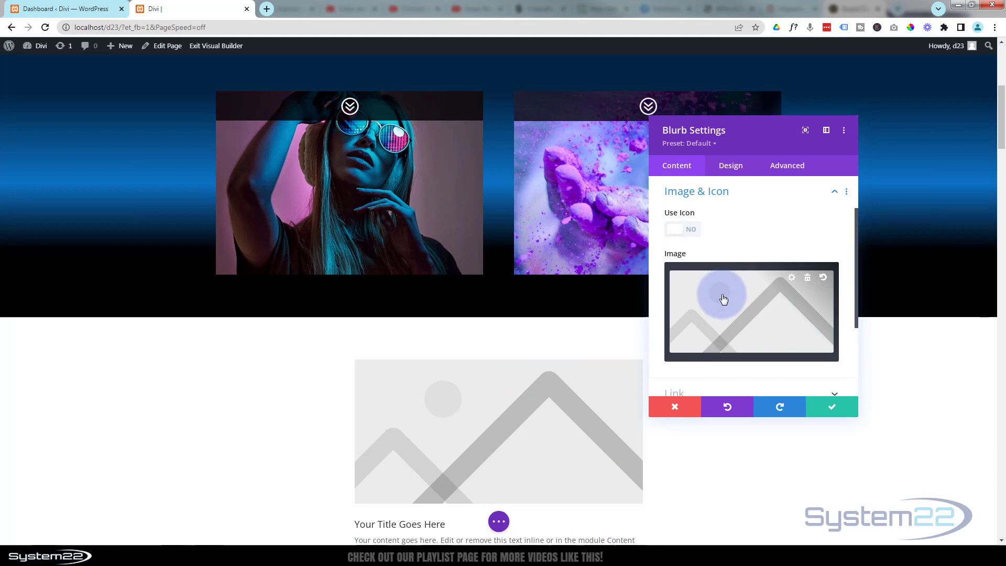
left_click(682, 229)
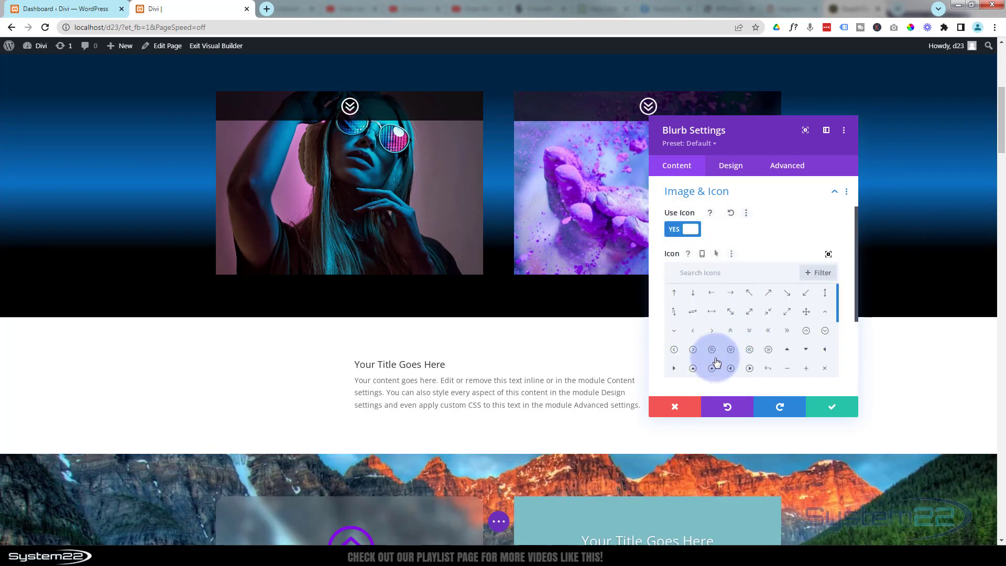
left_click(711, 349)
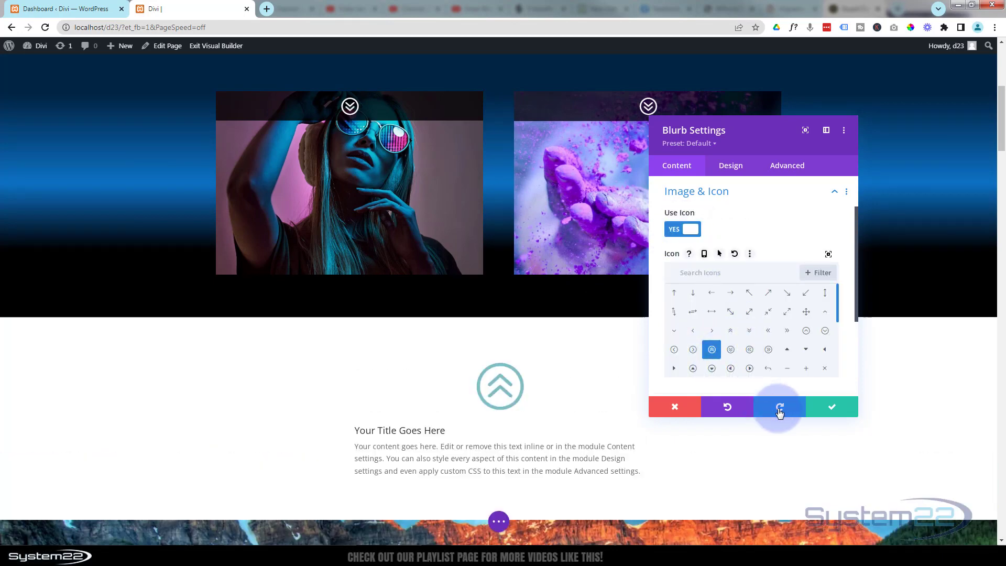
Center the text alignment of the blurb.
left_click(730, 167)
left_click(755, 256)
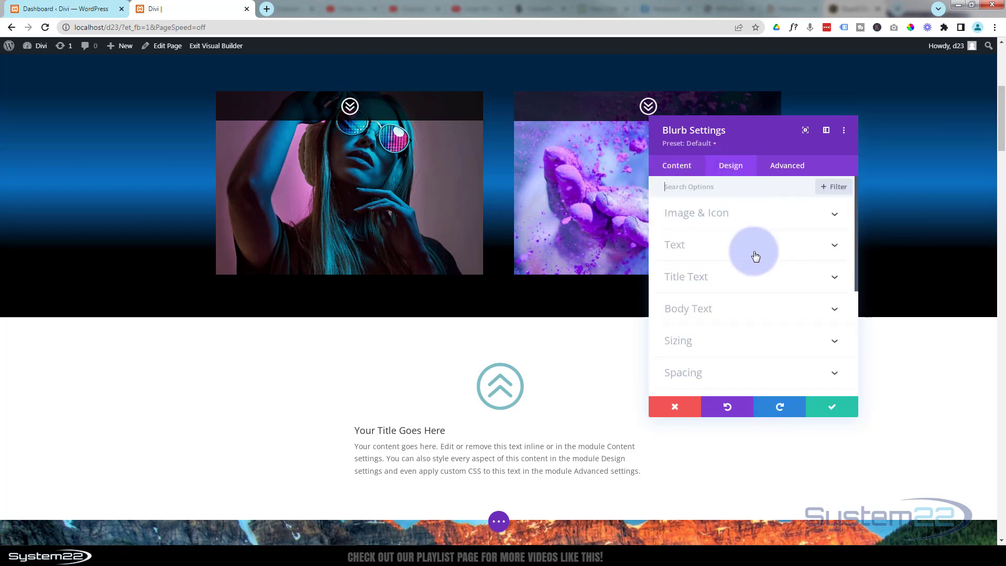
left_click(749, 244)
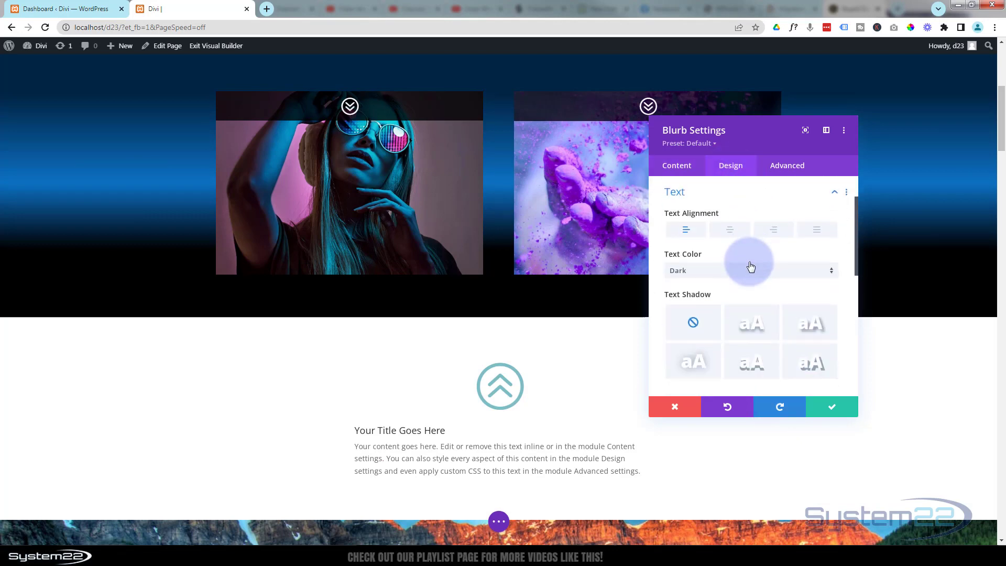
left_click(730, 230)
scroll(600, 370, "down", 2)
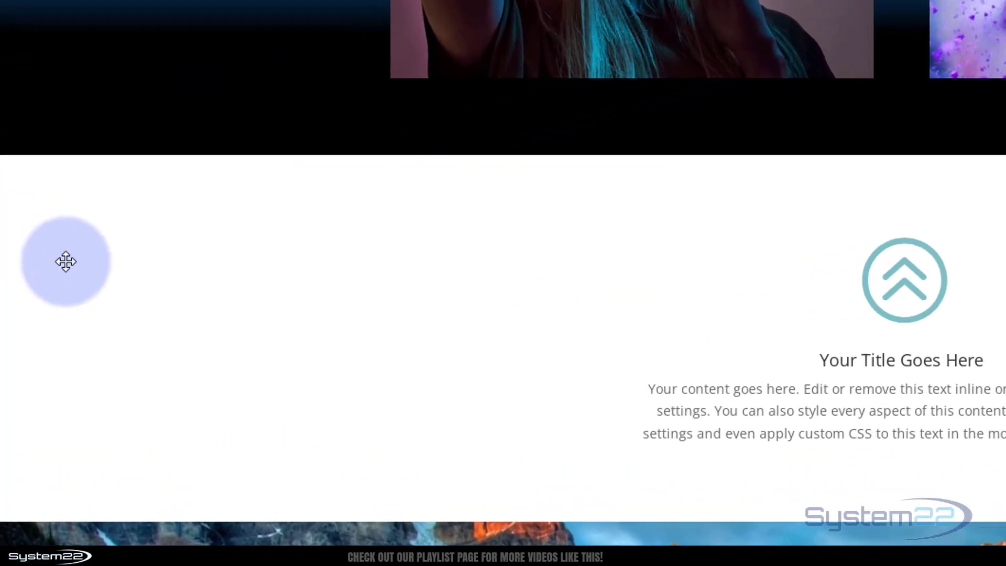
Open the new section's settings and expand its background options.
mouse_move(24, 236)
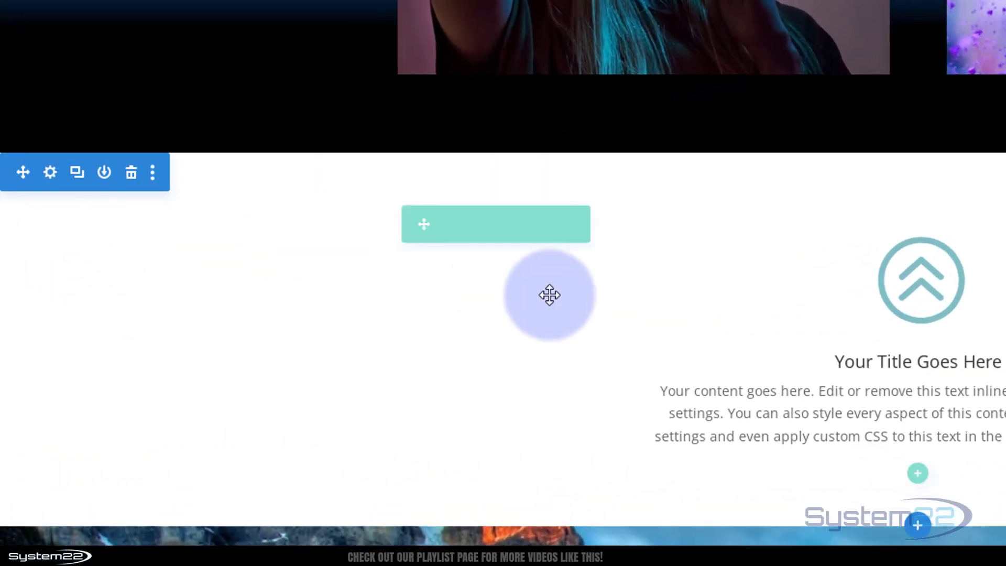
mouse_move(487, 283)
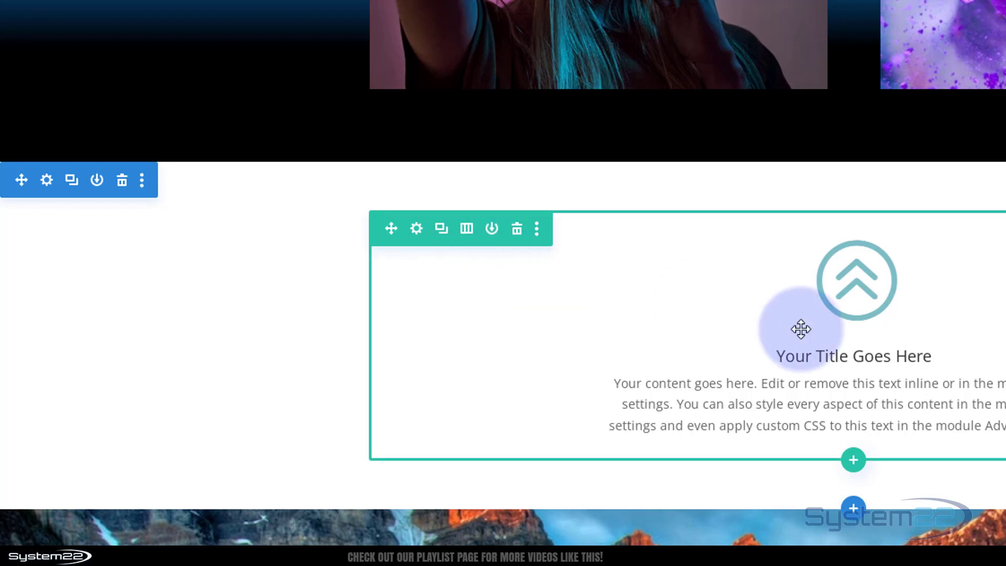
mouse_move(921, 355)
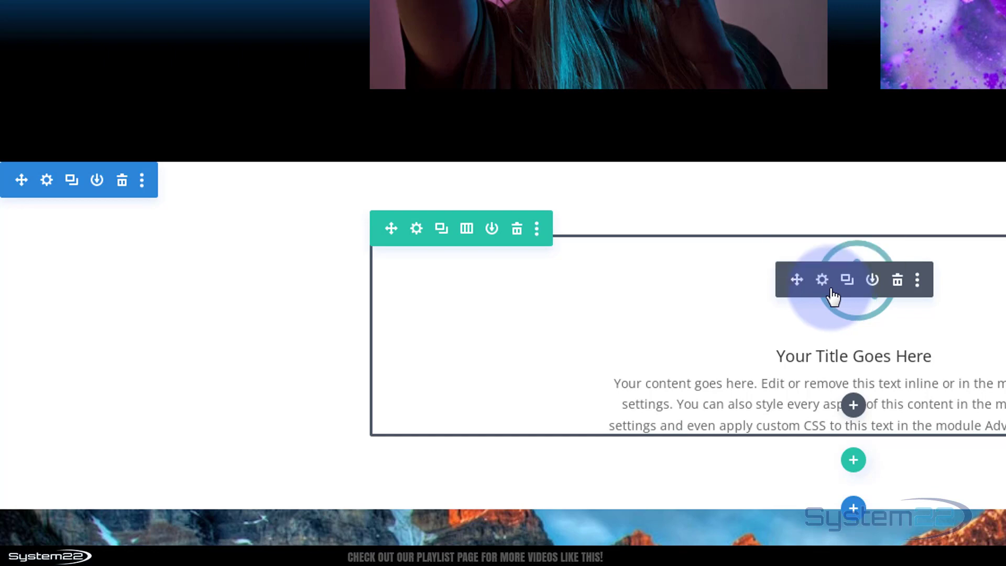
left_click_drag(833, 296, 54, 195)
left_click(47, 180)
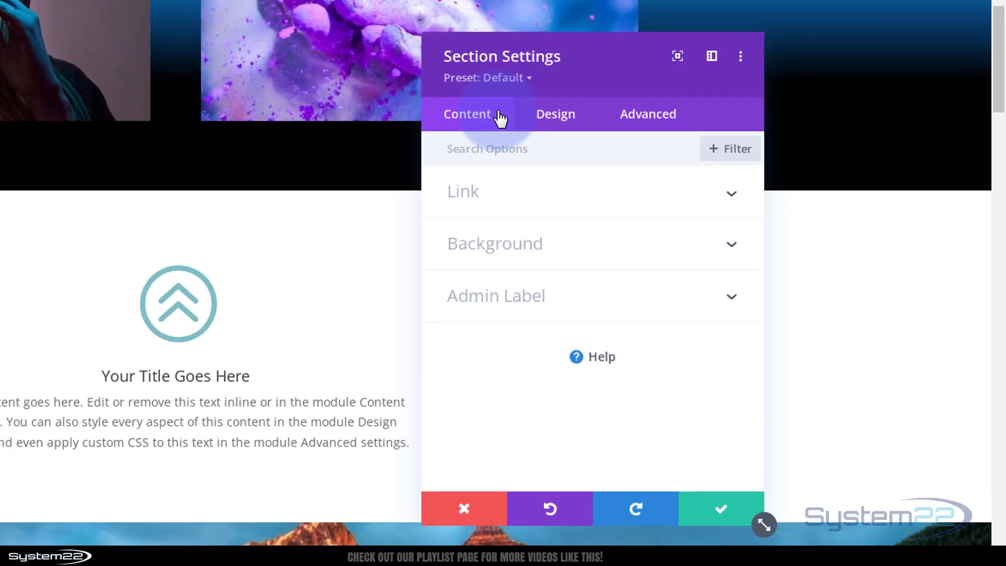
left_click(693, 250)
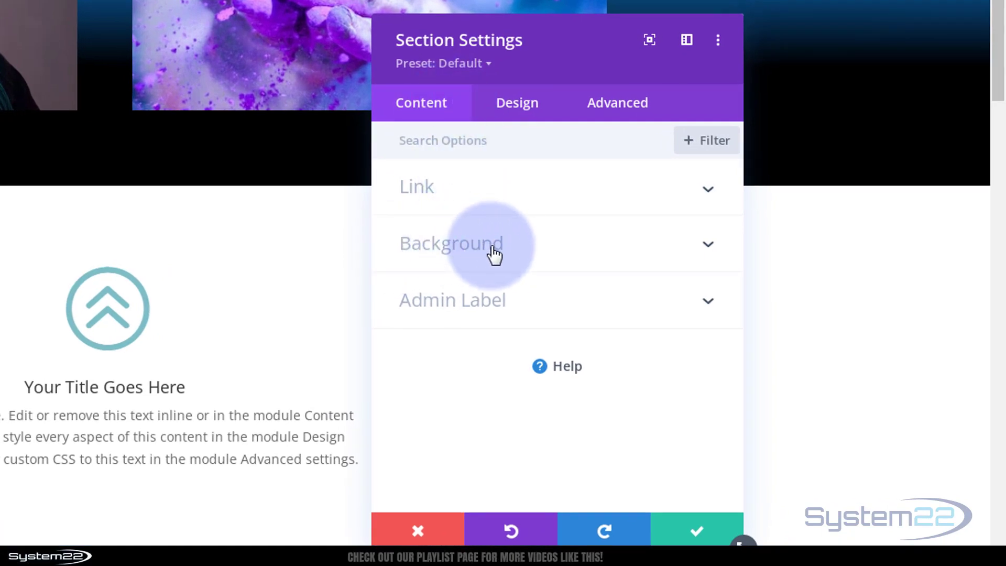
left_click(494, 255)
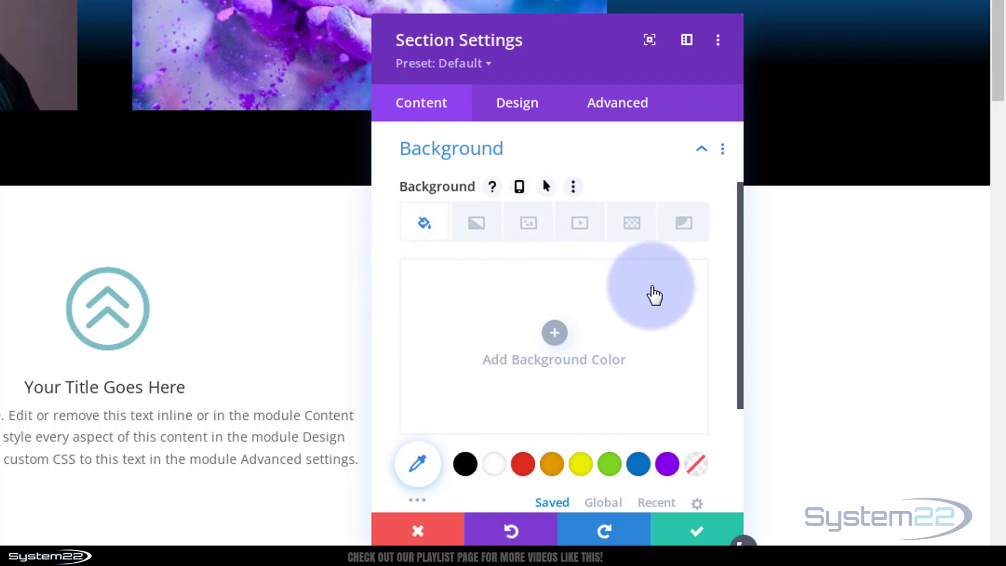
Fill the section background with red #E02B20, and replace it with purple #8324db from the extended color palette.
scroll(518, 267, "up", 1)
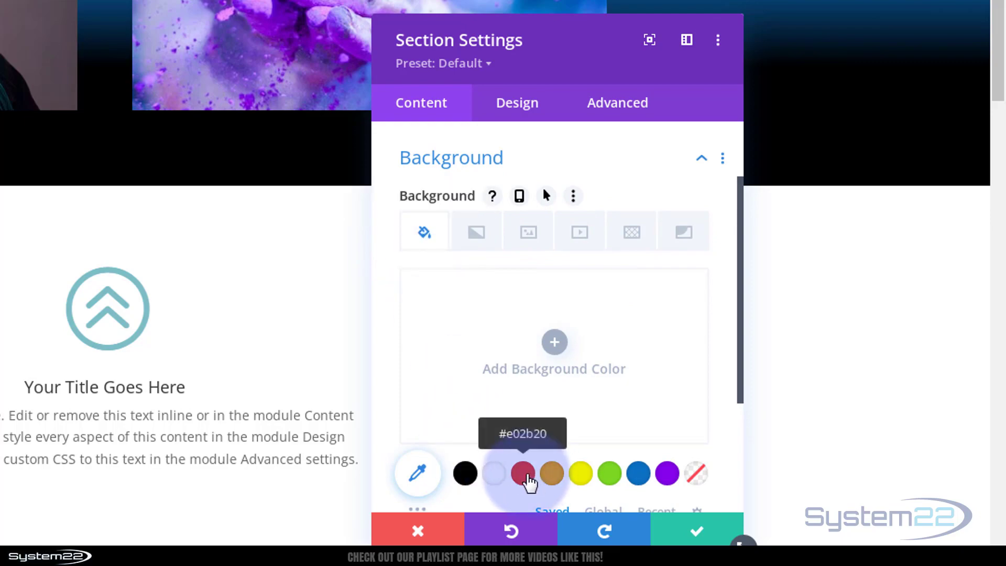
left_click(523, 473)
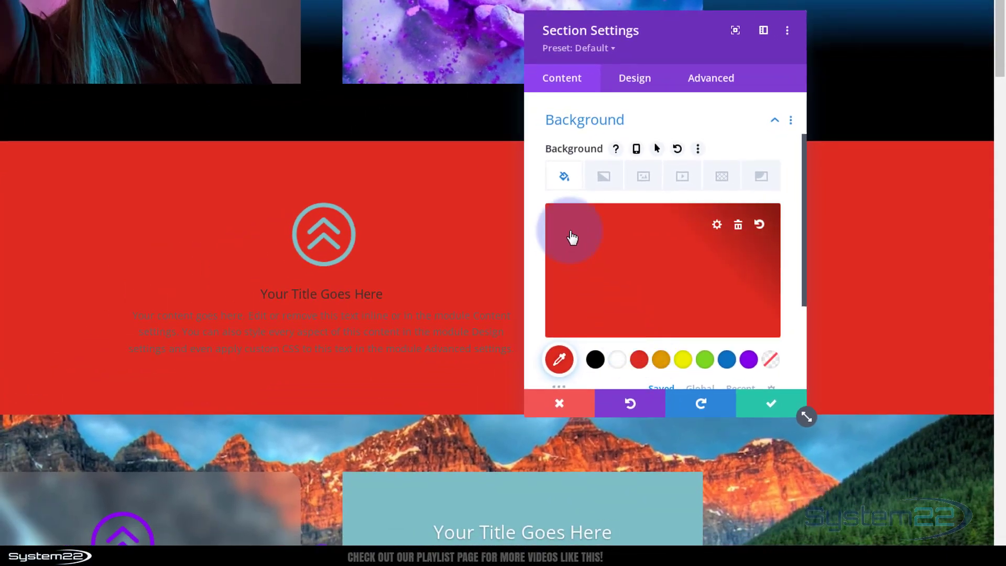
scroll(571, 238, "down", 2)
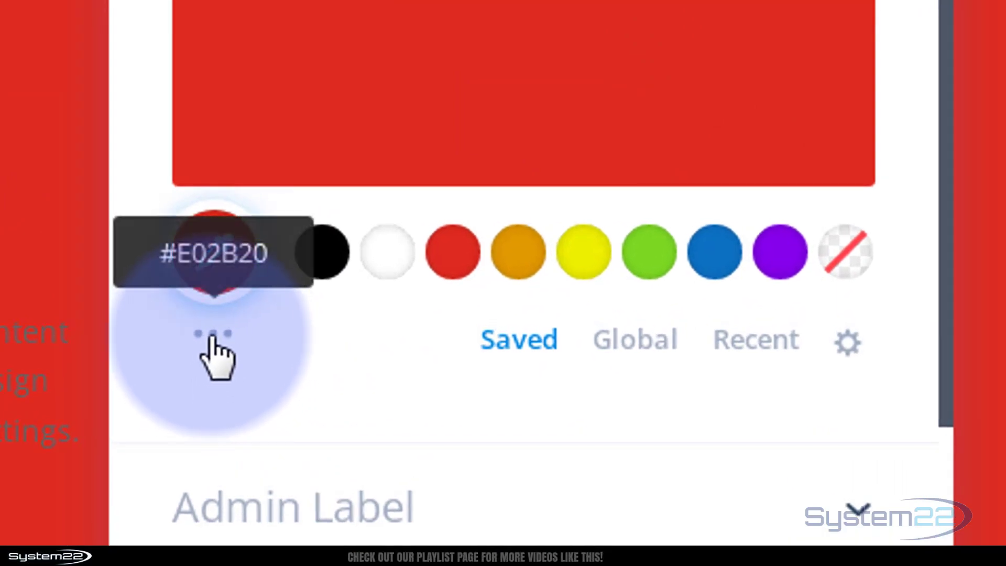
left_click(212, 338)
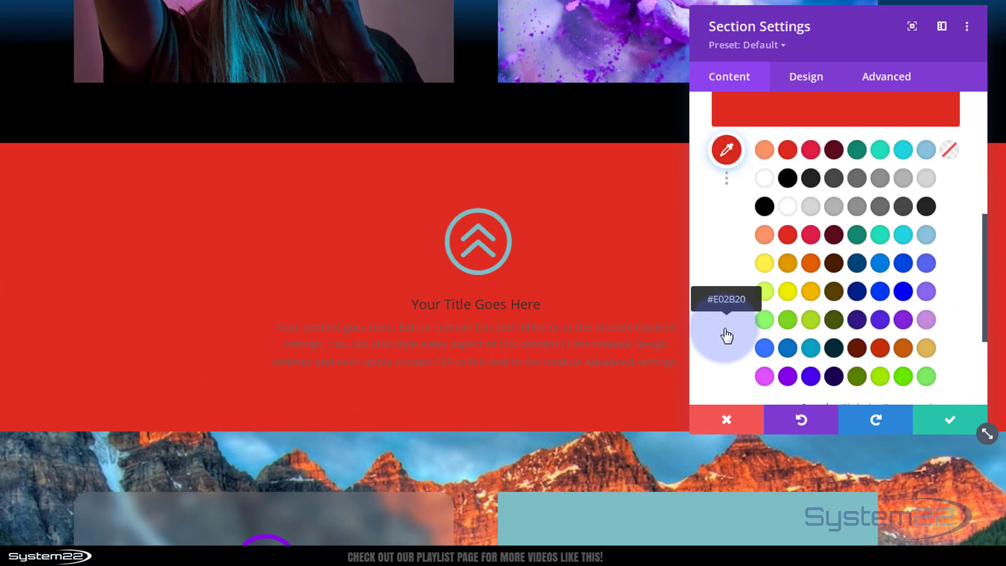
left_click(902, 322)
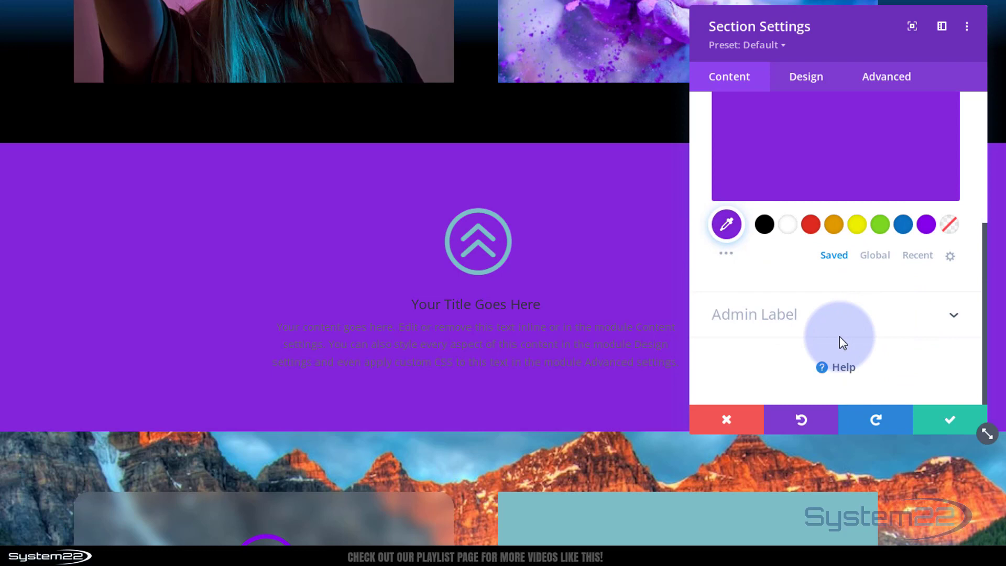
Remove the background color from the new section.
scroll(840, 336, "up", 2)
scroll(827, 358, "up", 2)
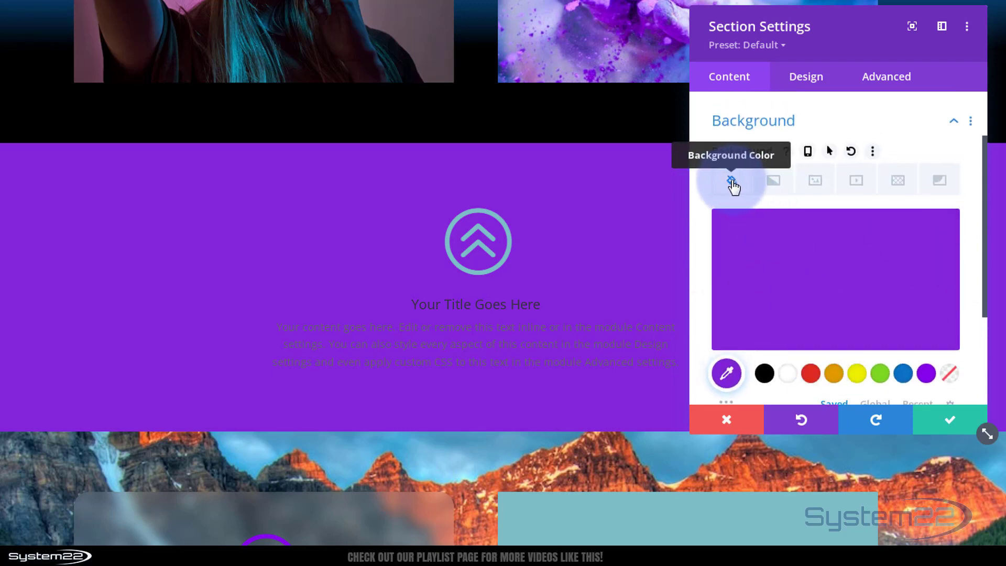
mouse_move(914, 243)
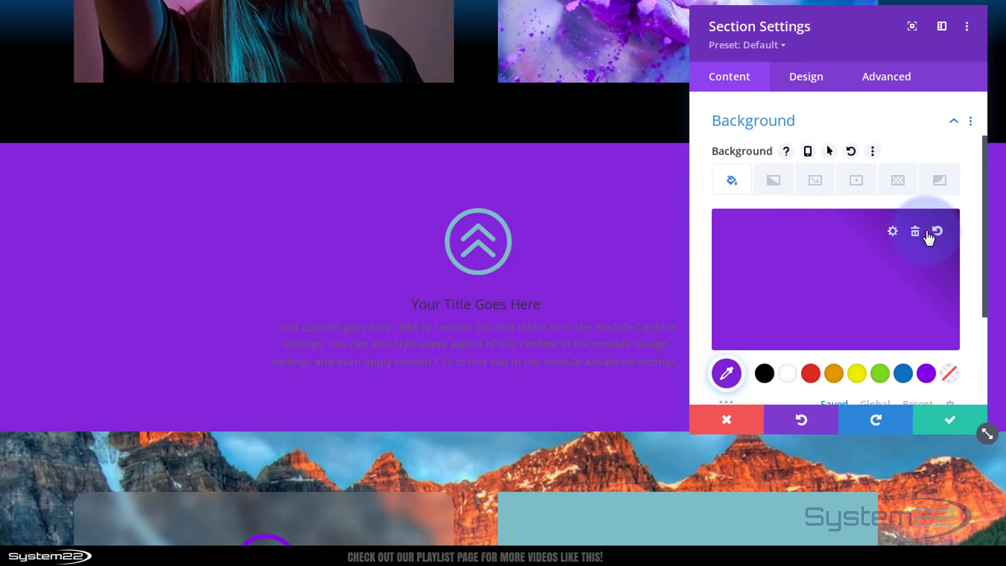
left_click(773, 263)
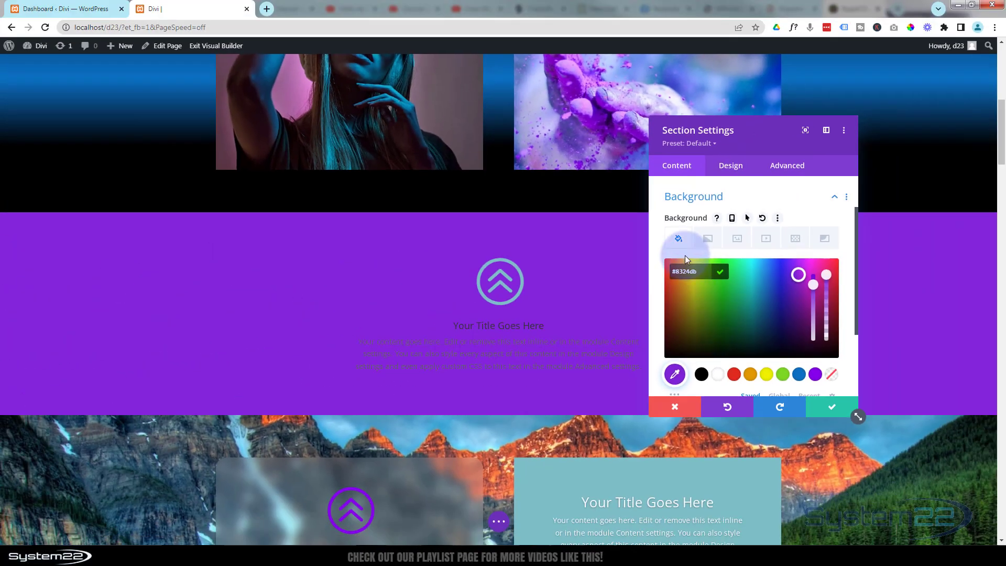
left_click(679, 238)
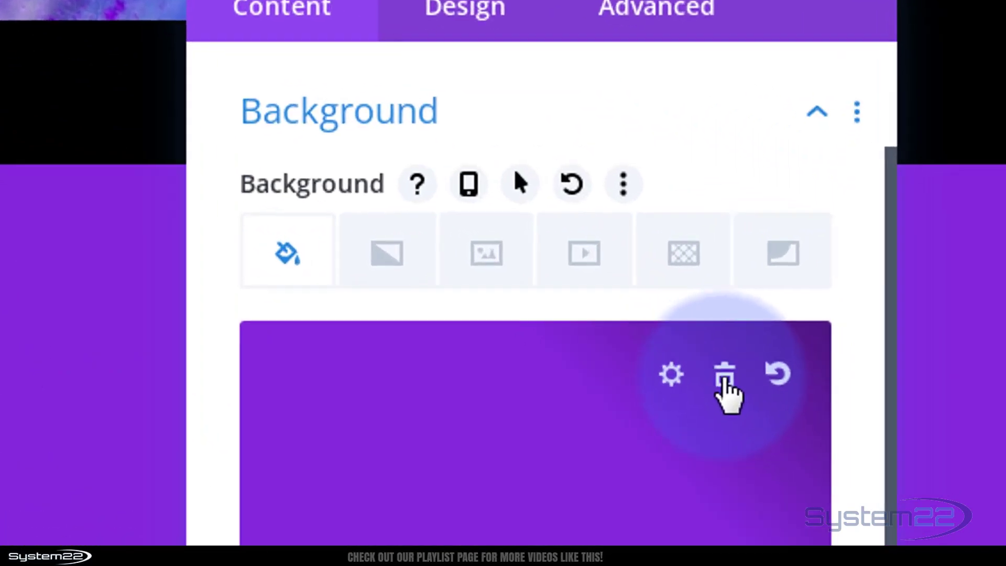
left_click(725, 382)
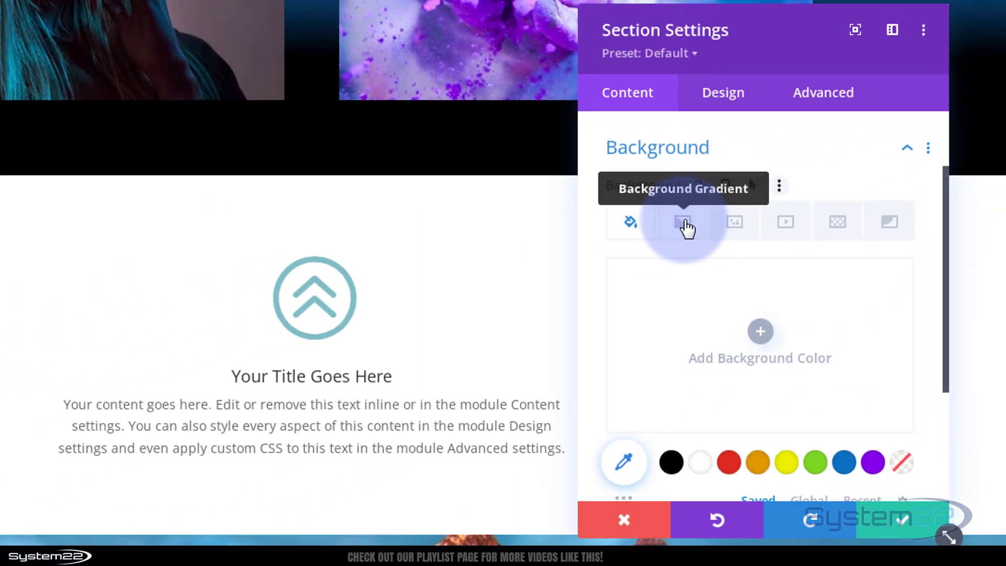
Add a default background gradient to the new section and bring up its gradient stops.
left_click(683, 223)
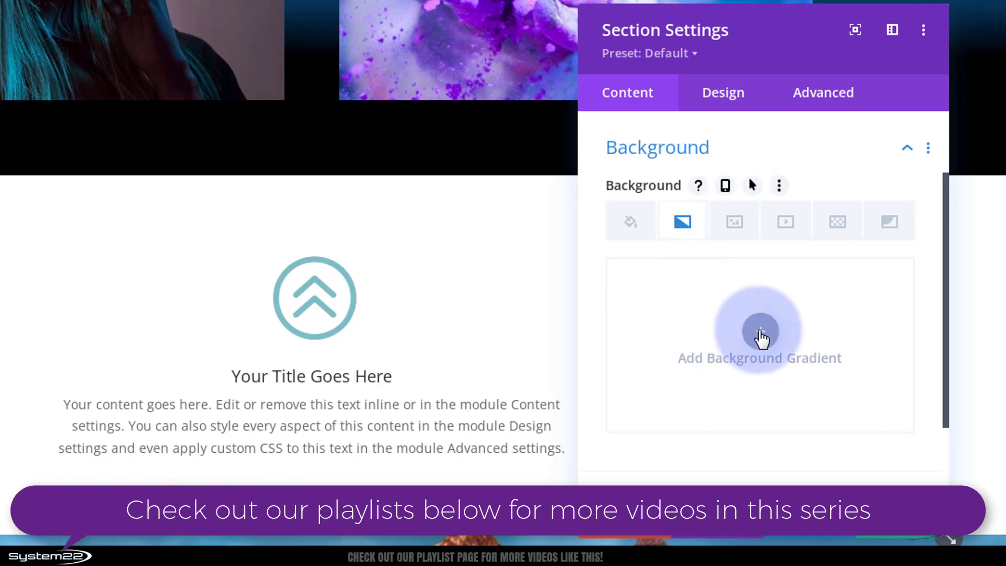
left_click(760, 332)
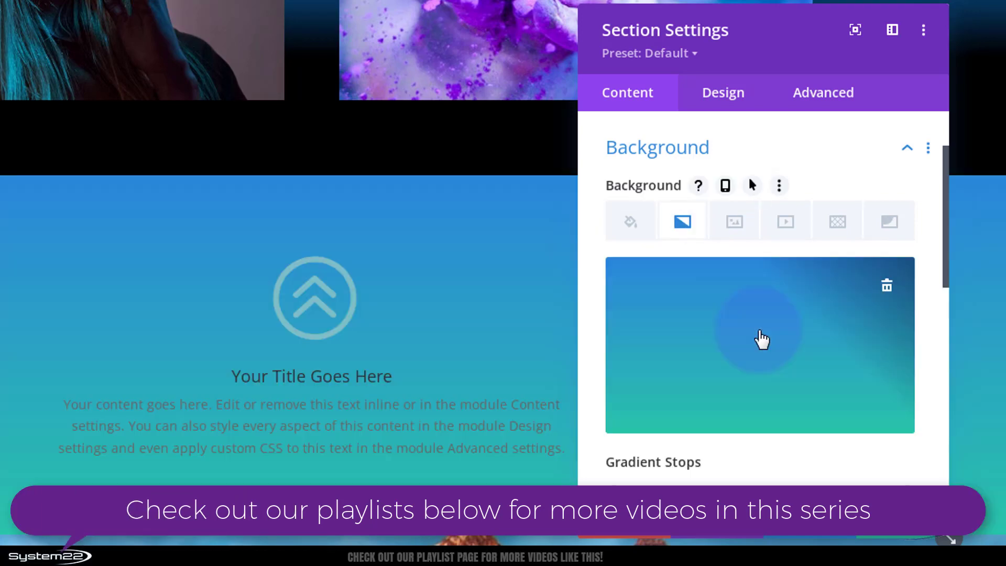
scroll(774, 325, "down", 2)
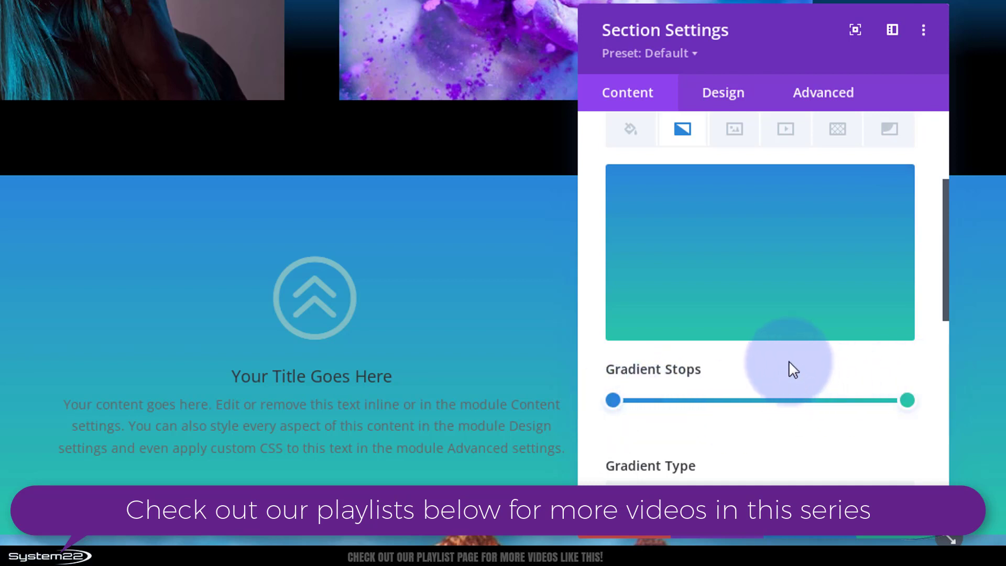
scroll(788, 362, "down", 2)
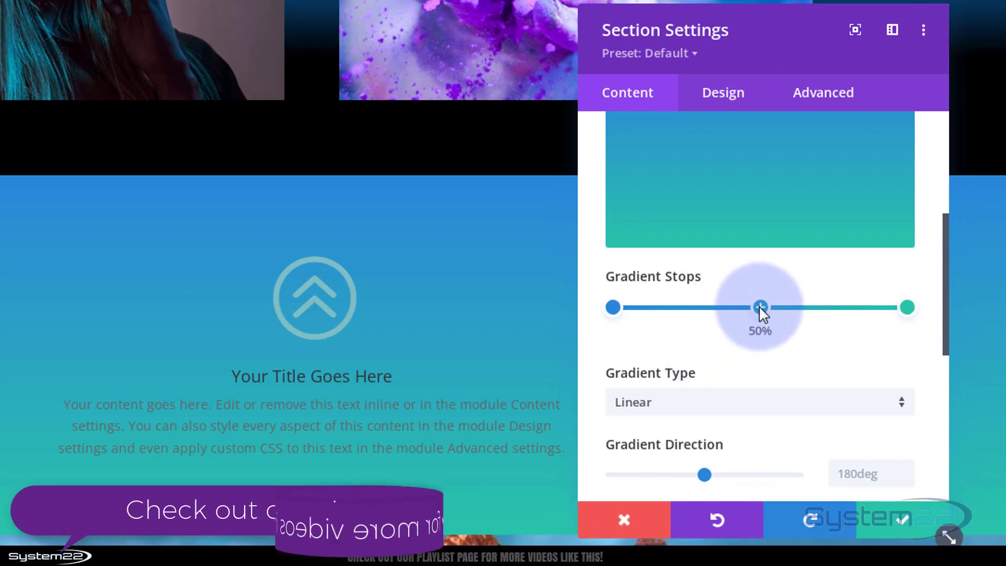
Add a gradient stop at 50% and color it white #ffffff.
left_click(759, 306)
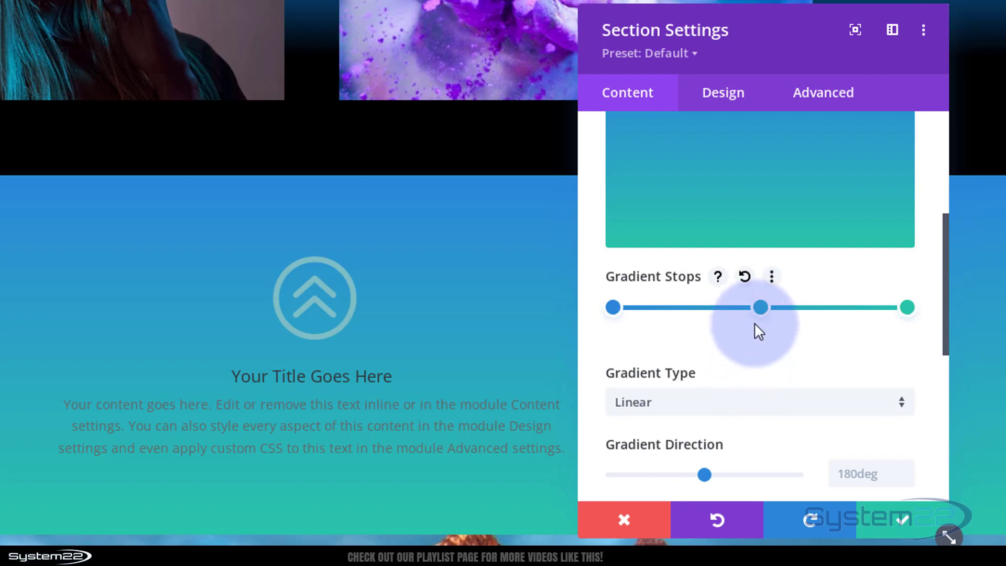
left_click(761, 307)
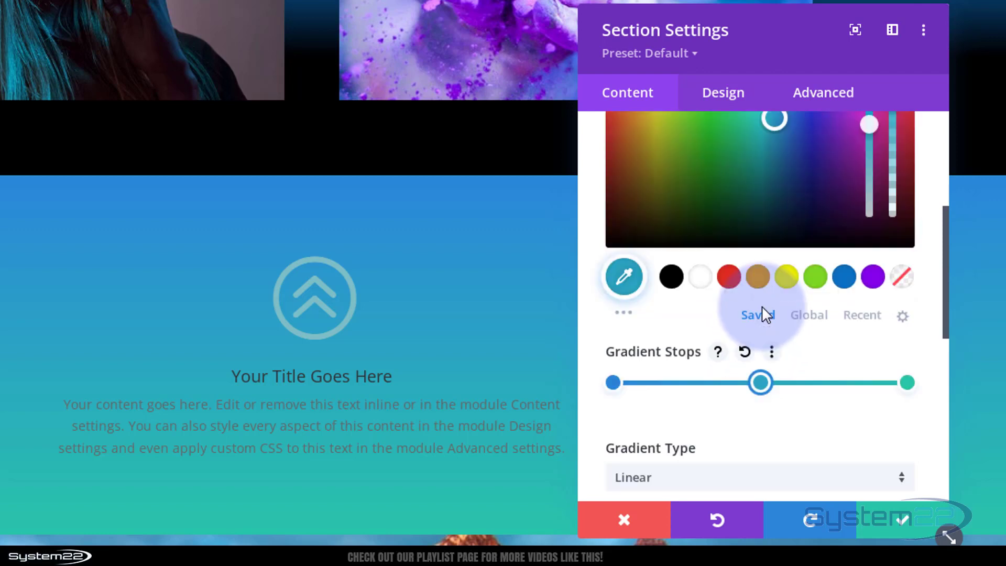
left_click(701, 283)
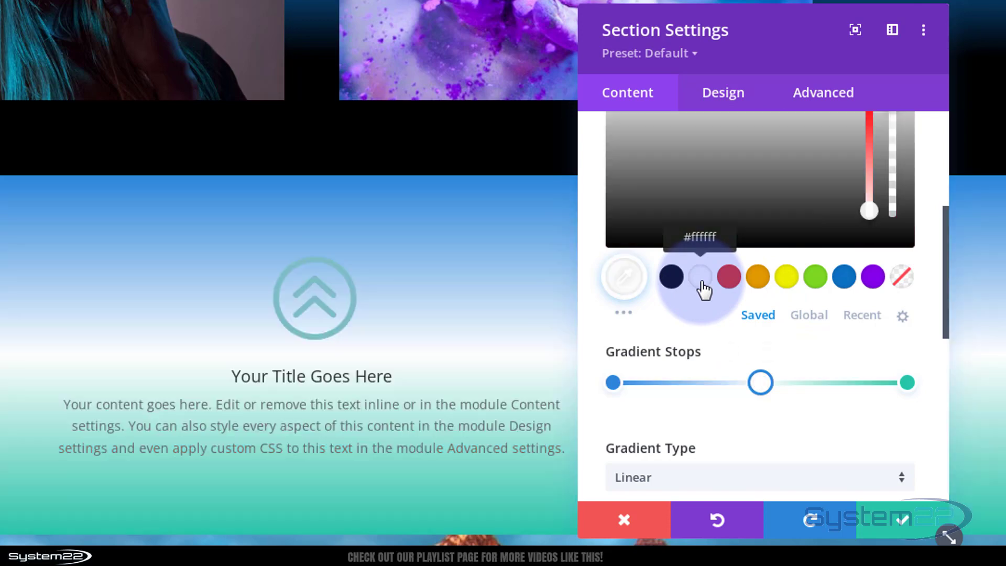
Move the blue gradient stop to 38% and bring the green stop inward, close to the white middle stop.
scroll(755, 401, "down", 2)
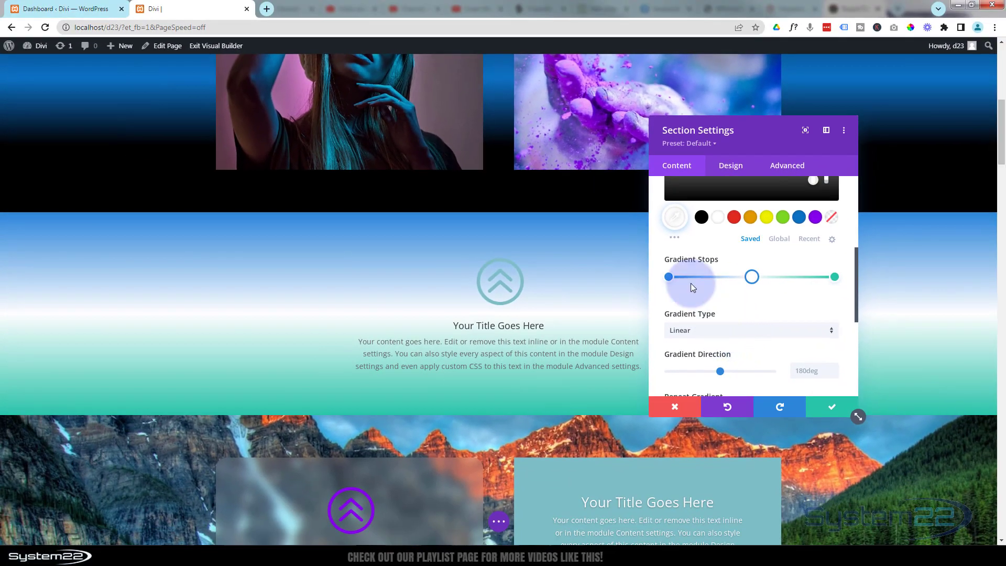
left_click_drag(669, 276, 732, 277)
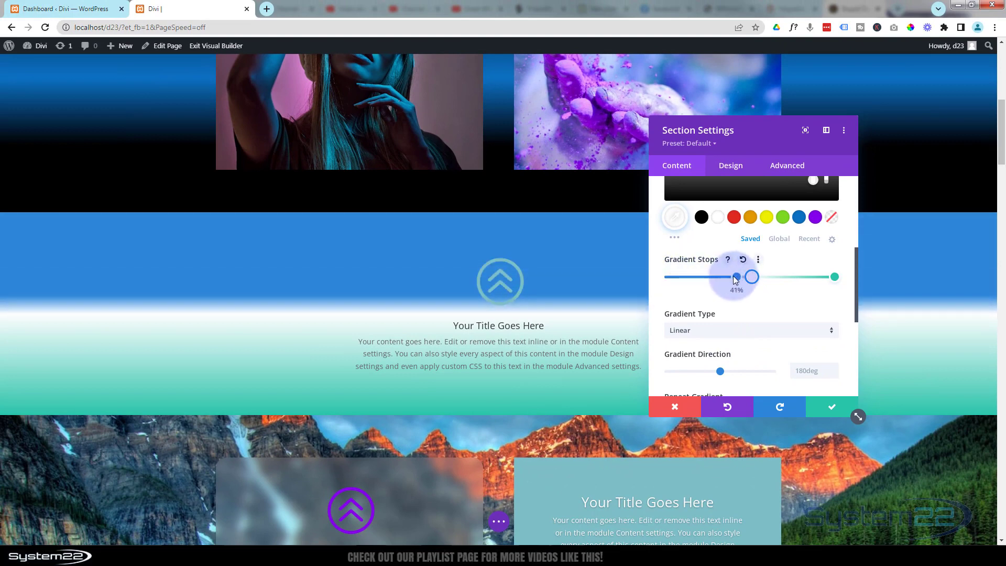
left_click_drag(835, 276, 777, 276)
Add a gradient stop before the blue one and color it black.
left_click(688, 277)
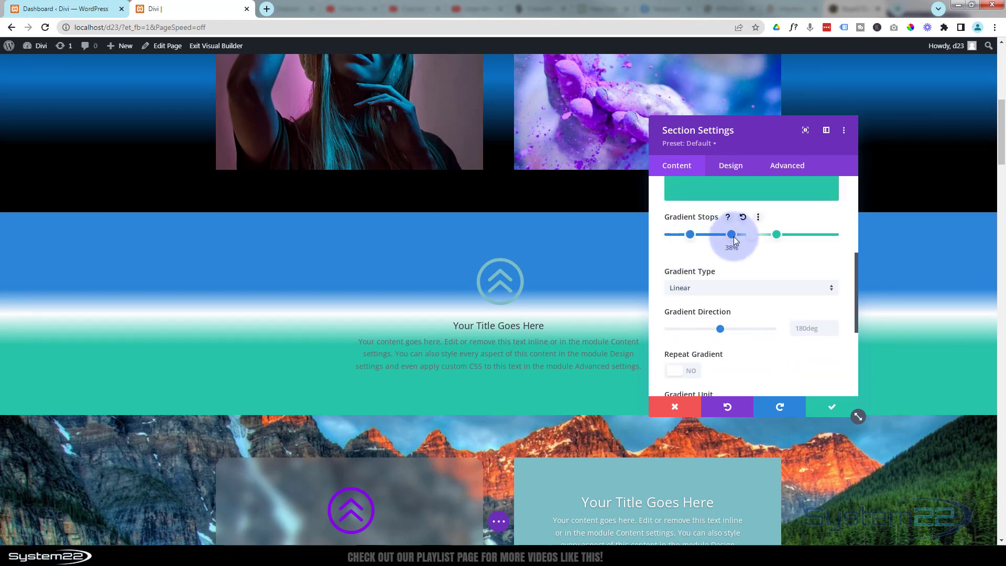
left_click(689, 234)
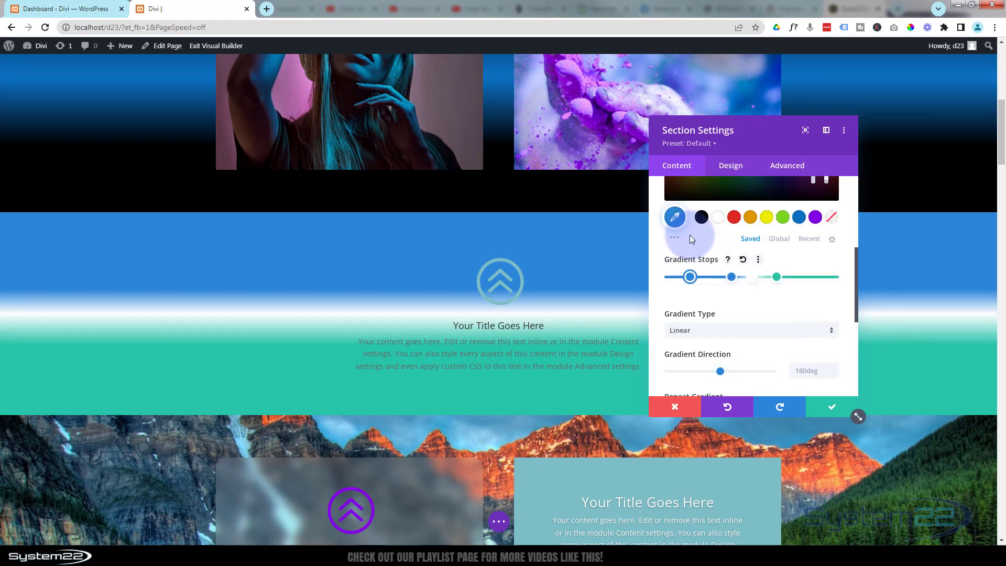
left_click(702, 218)
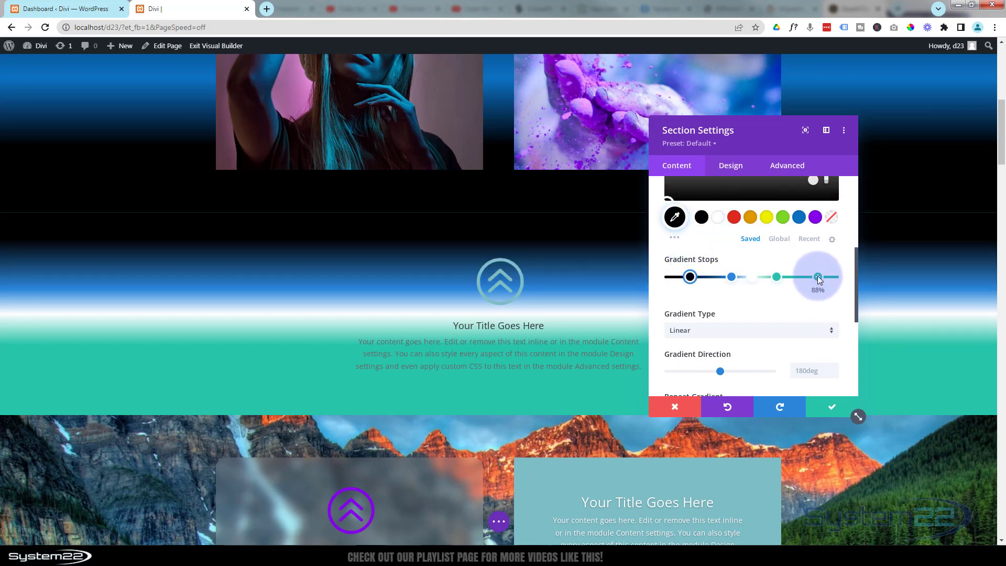
Add a gradient stop after the green one, near the end of the gradient, and color it with the saved blue.
left_click(818, 277)
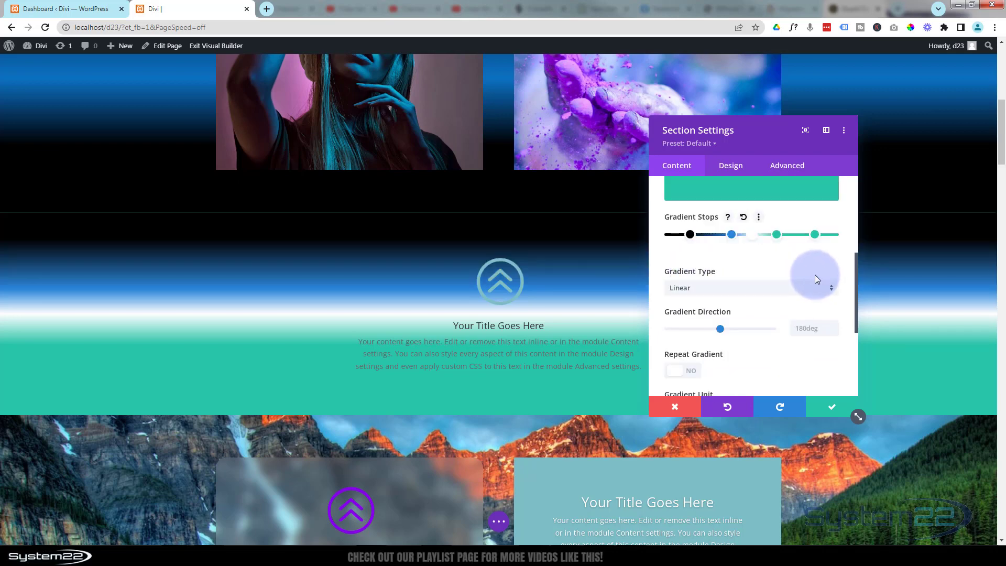
left_click(814, 234)
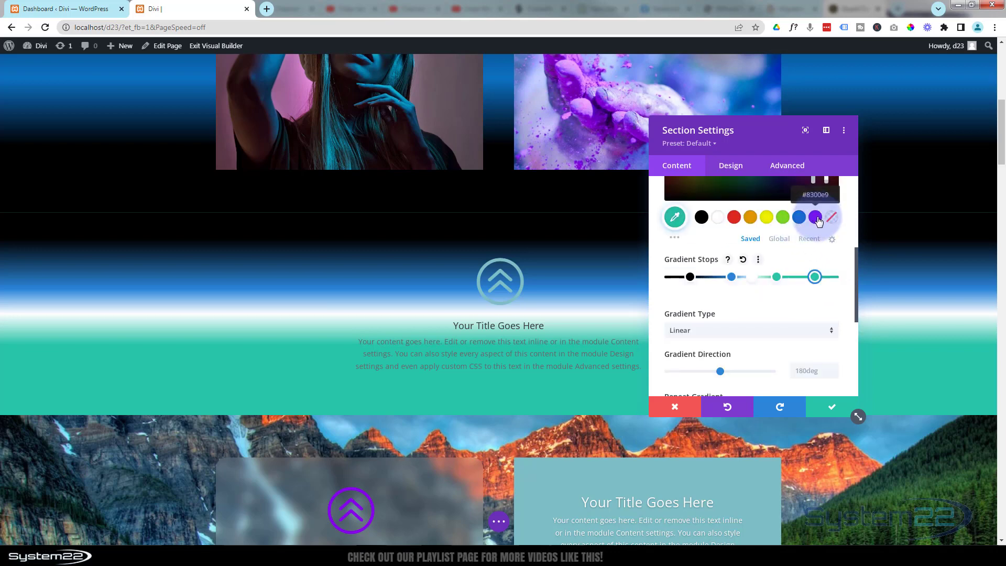
left_click(799, 217)
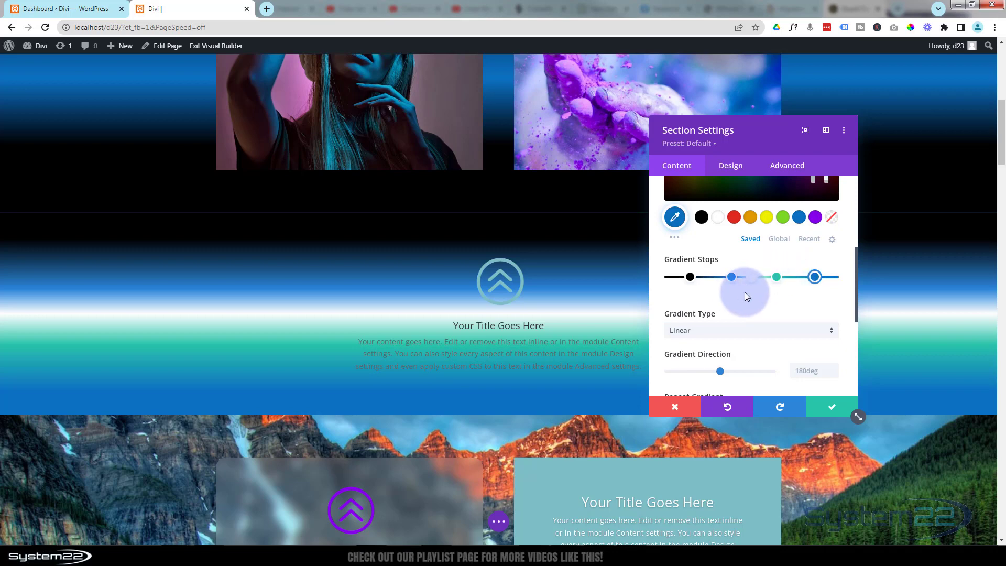
Try the Circular gradient type with its position set to Top Right.
scroll(745, 293, "down", 2)
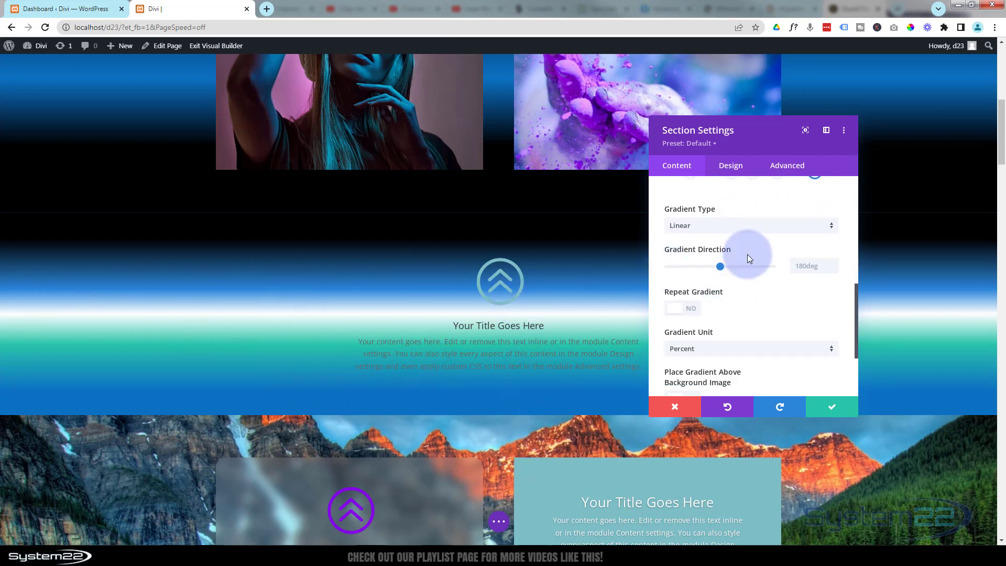
left_click(733, 227)
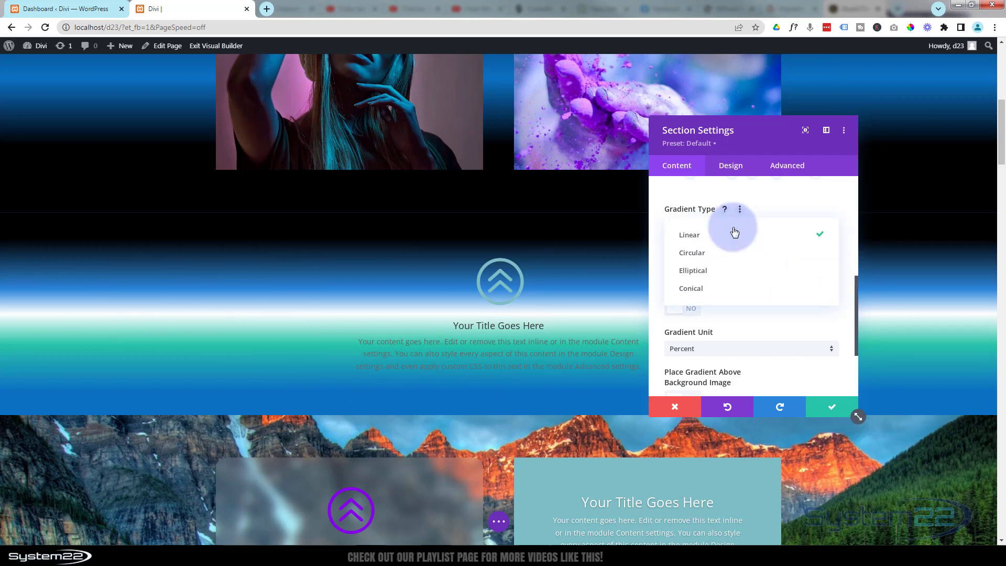
left_click(722, 255)
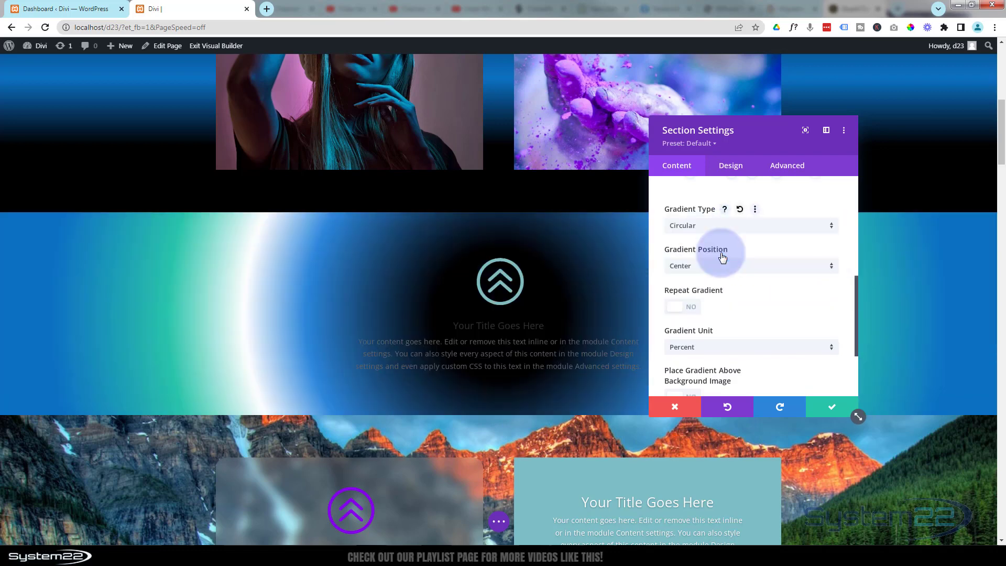
left_click(723, 265)
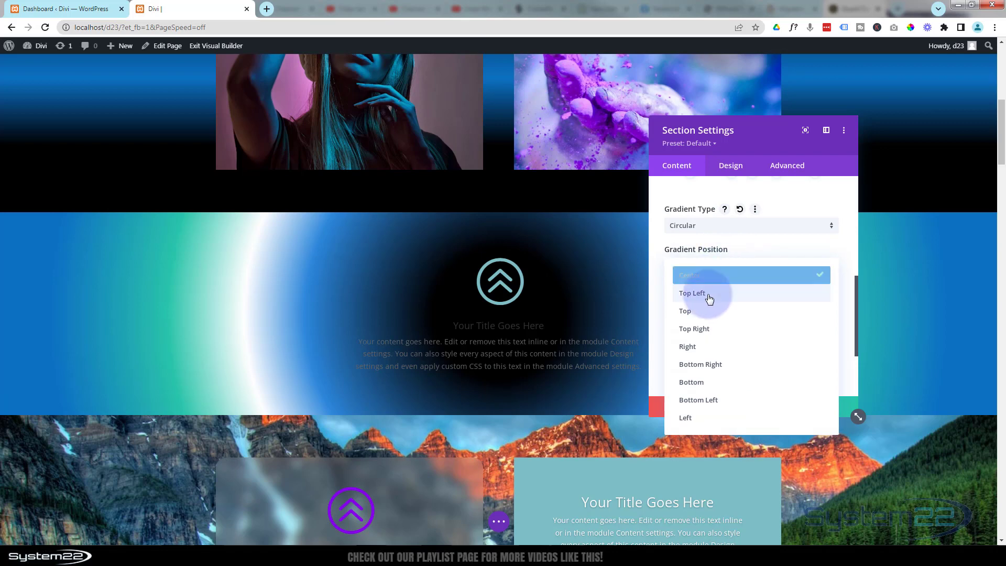
left_click(713, 330)
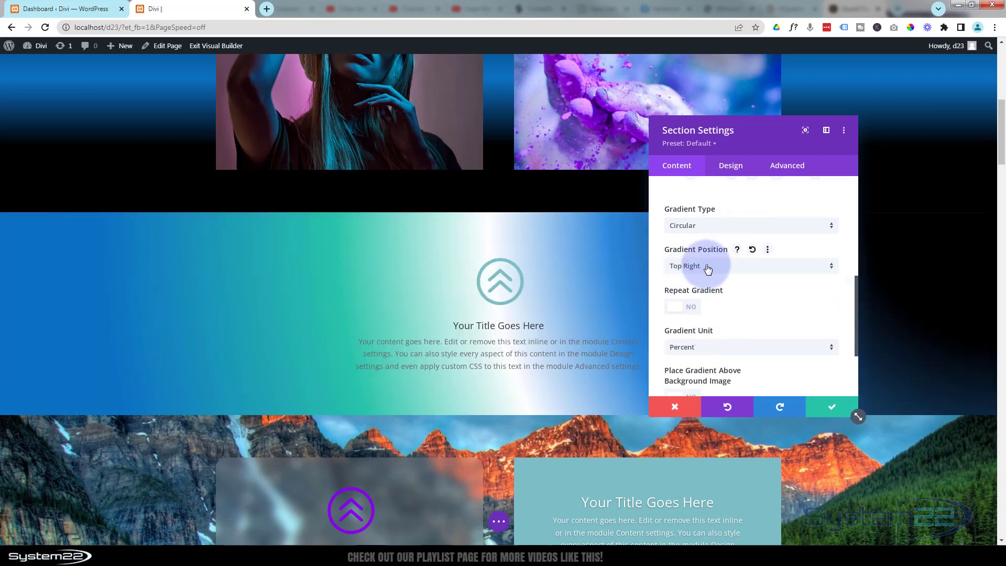
Try the Elliptical gradient type with its position set to Center.
left_click(727, 231)
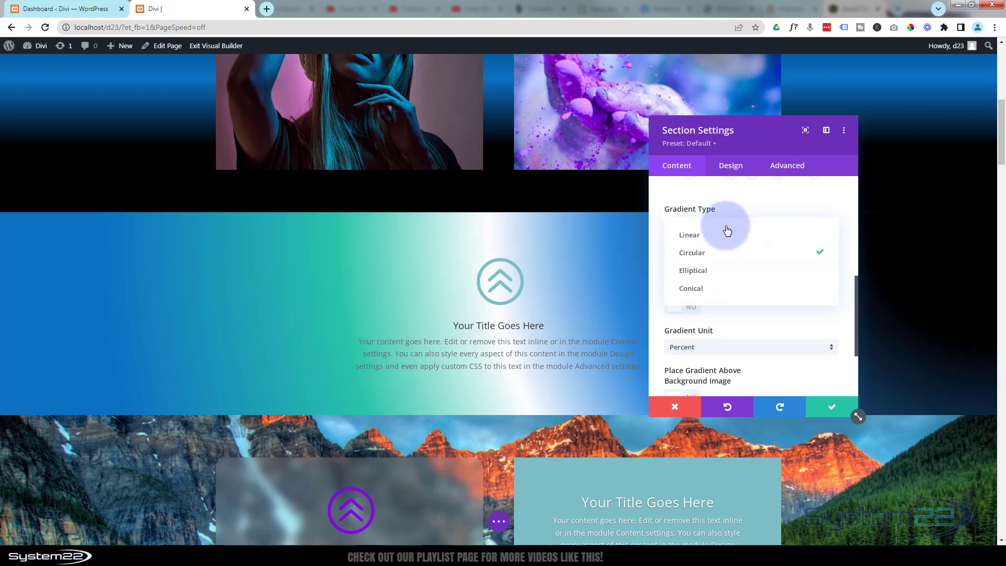
left_click(719, 270)
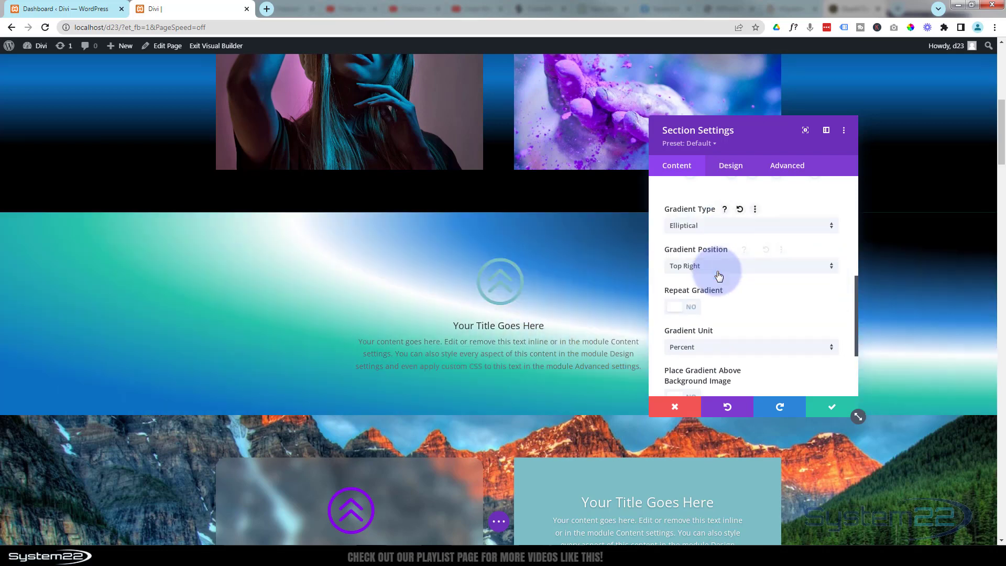
left_click(717, 272)
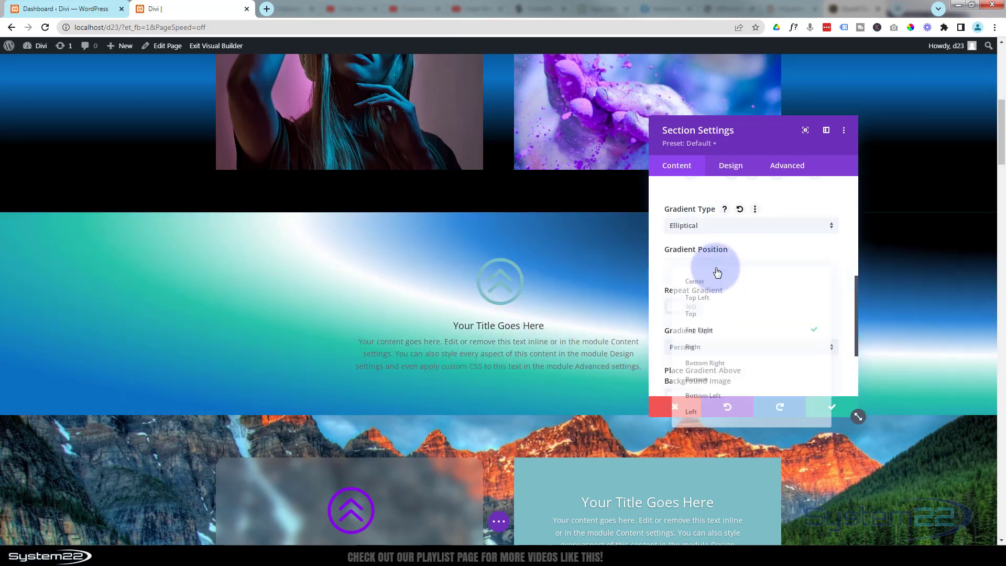
left_click(698, 275)
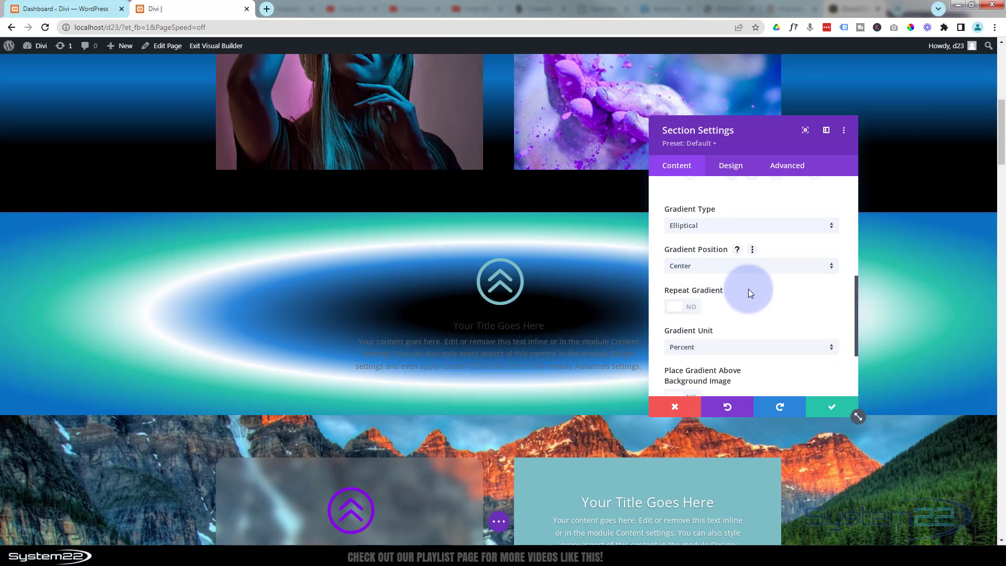
Change the section's gradient type to Conical and set the gradient direction to 105deg.
scroll(749, 291, "down", 1)
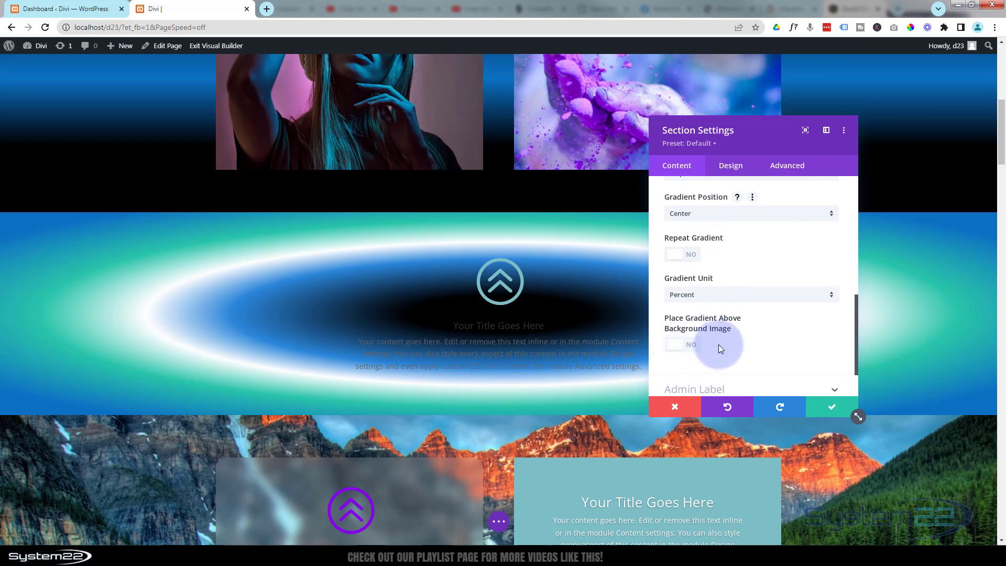
scroll(722, 340, "down", 2)
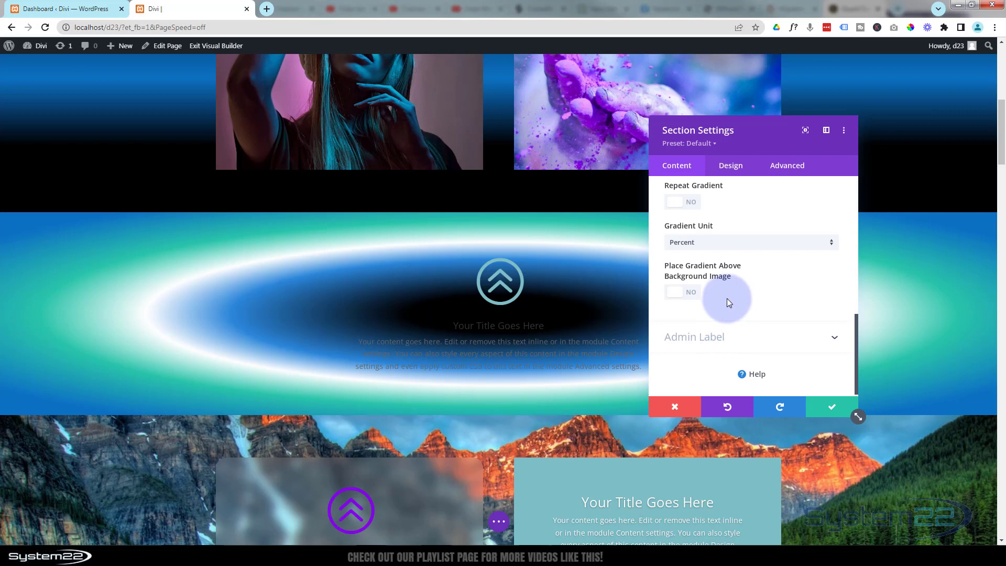
scroll(727, 302, "up", 5)
scroll(727, 302, "down", 1)
scroll(728, 303, "down", 2)
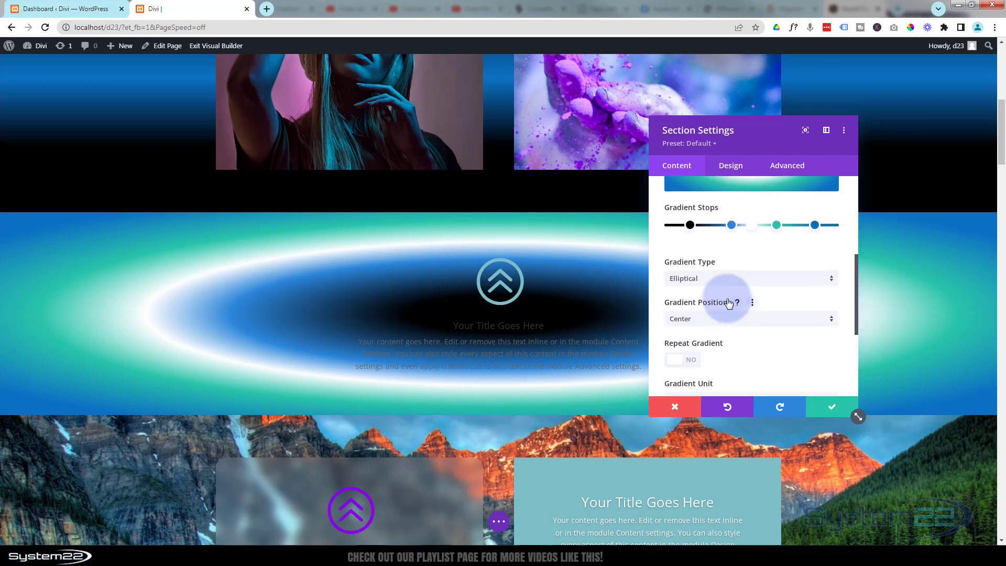
left_click(725, 283)
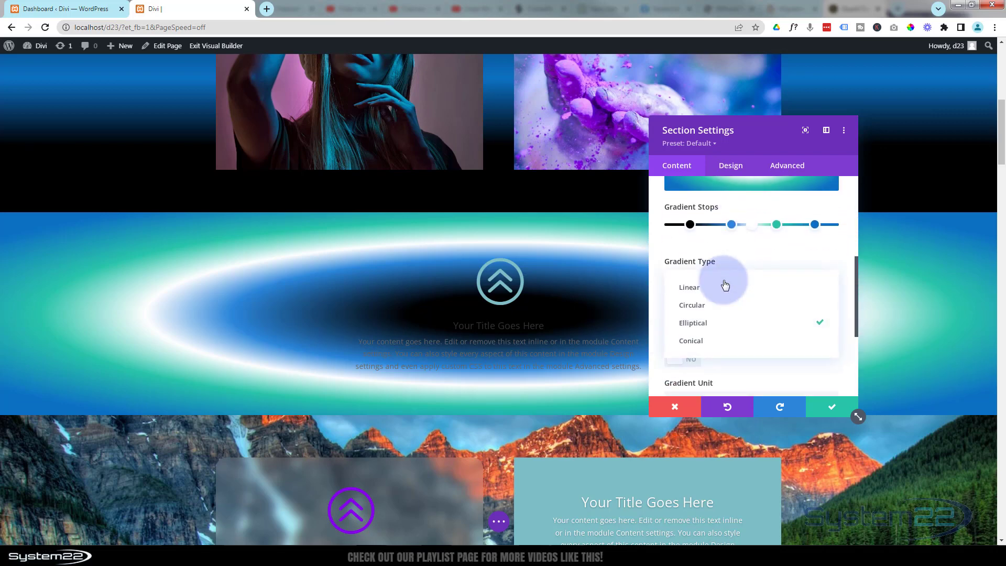
left_click(725, 285)
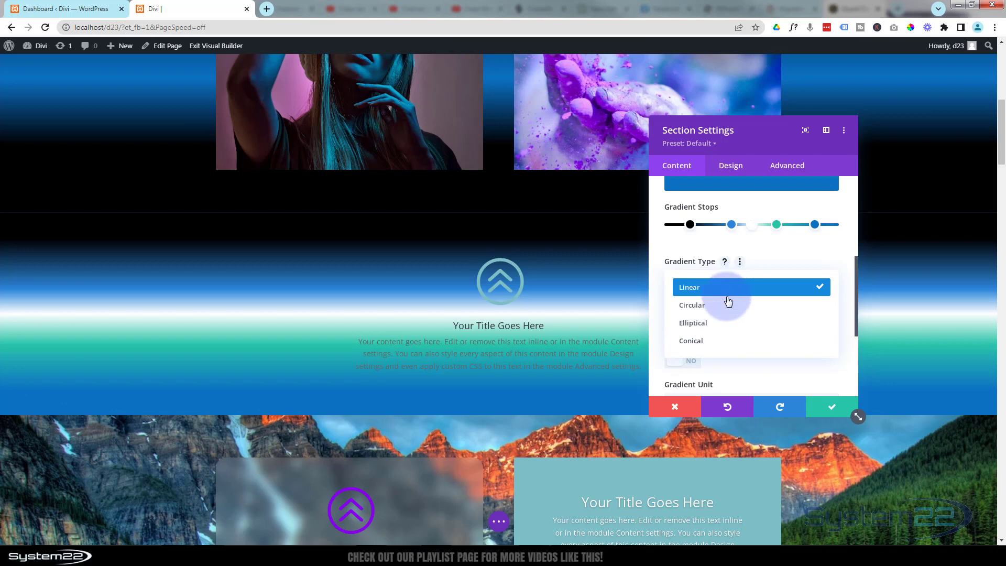
left_click(705, 342)
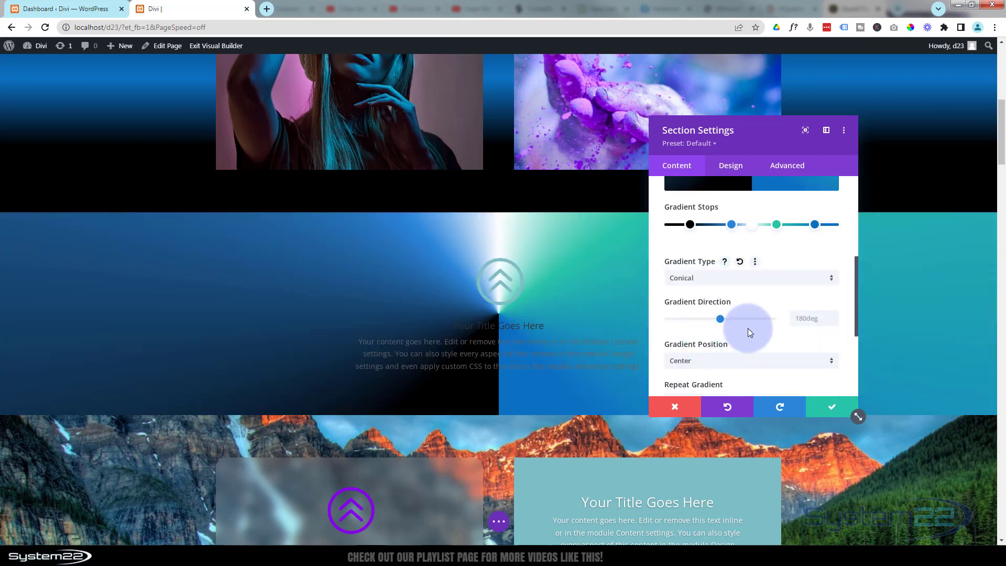
left_click_drag(720, 318, 700, 319)
Try the conical gradient with its position set to Right, and return the position to Center.
left_click(718, 360)
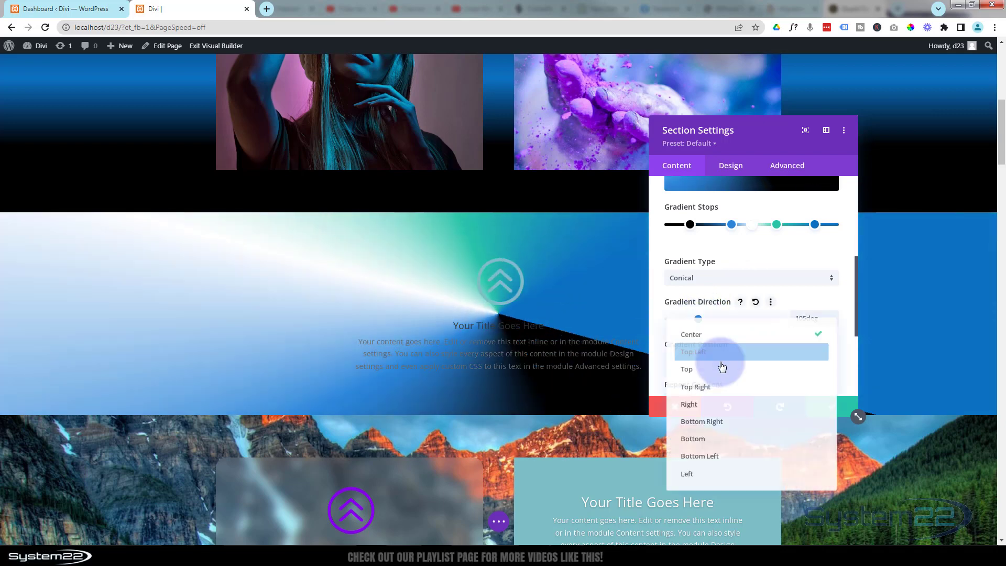
left_click(711, 404)
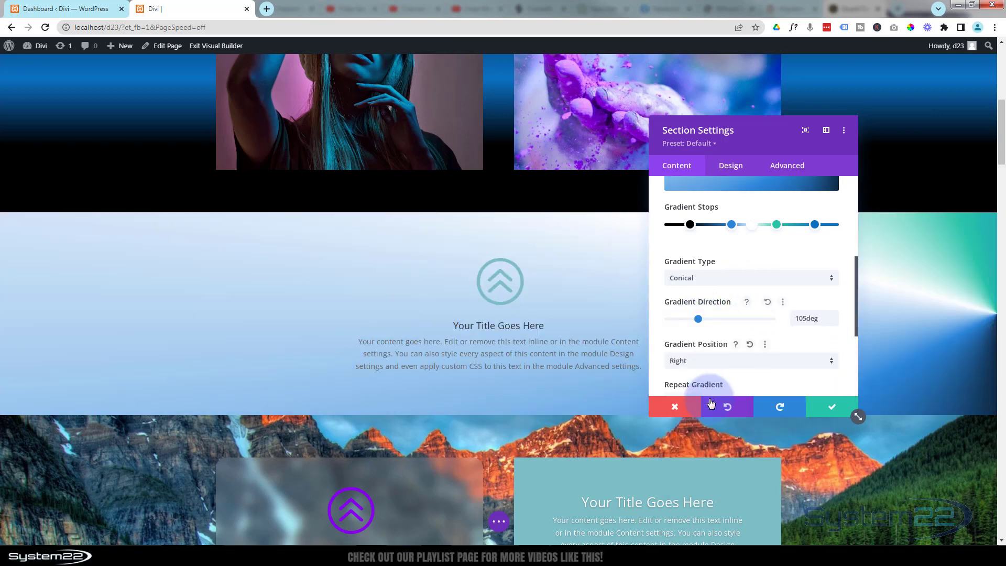
mouse_move(774, 139)
left_mouse_down()
mouse_move(554, 158)
mouse_move(763, 130)
mouse_move(786, 140)
mouse_move(776, 146)
left_mouse_up()
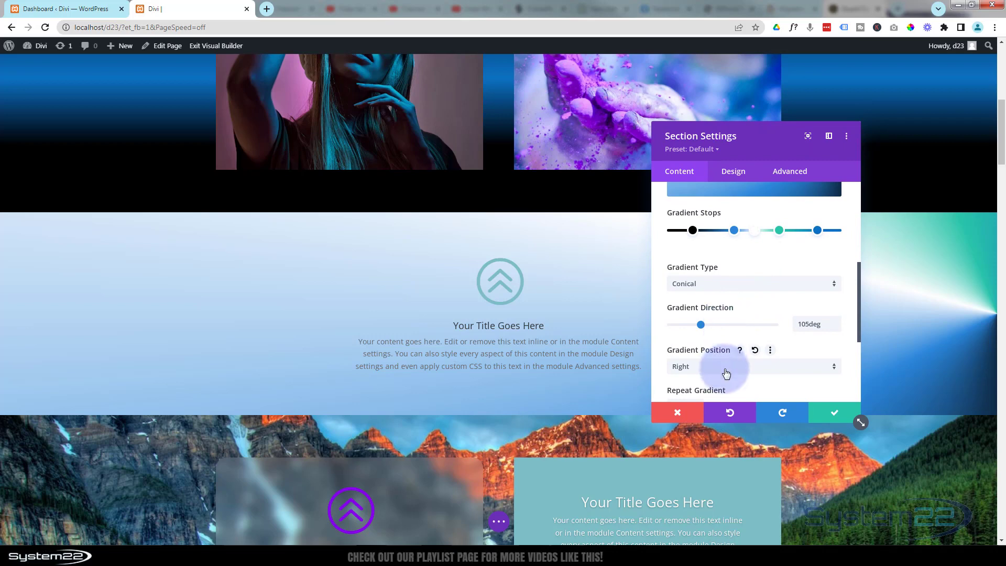
scroll(734, 346, "down", 2)
left_click(713, 263)
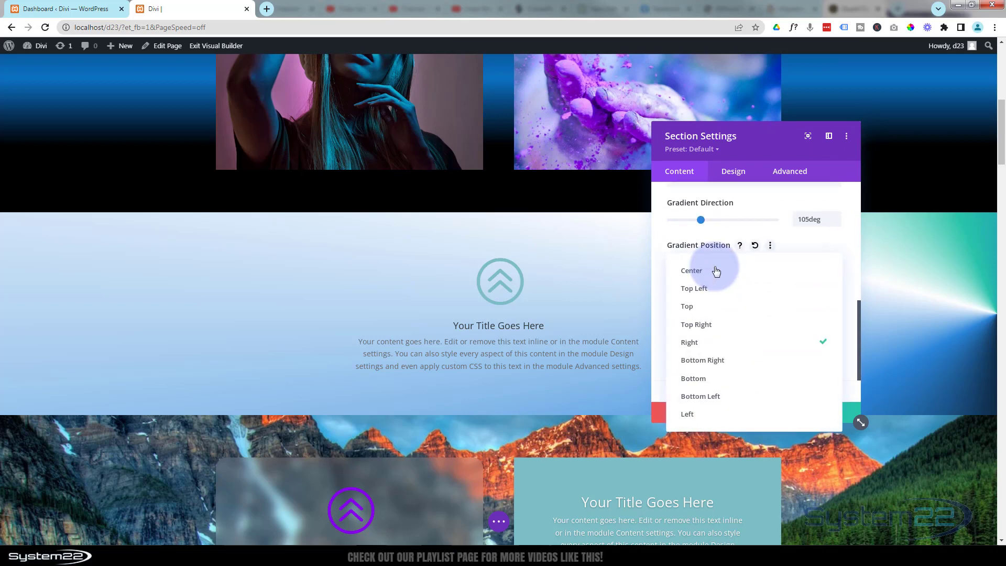
left_click(699, 280)
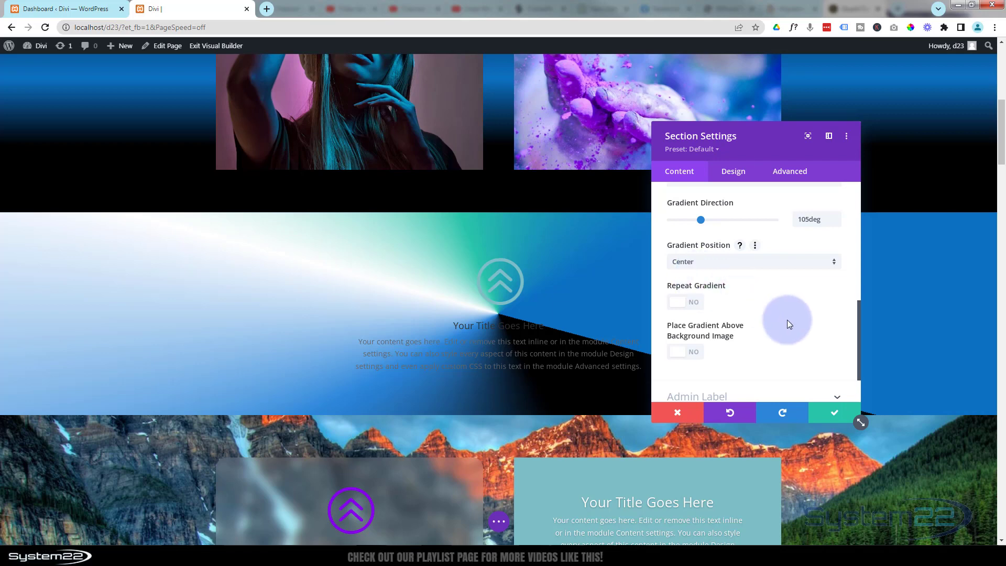
Remove the blue gradient stop between the black and white stops.
scroll(778, 328, "up", 3)
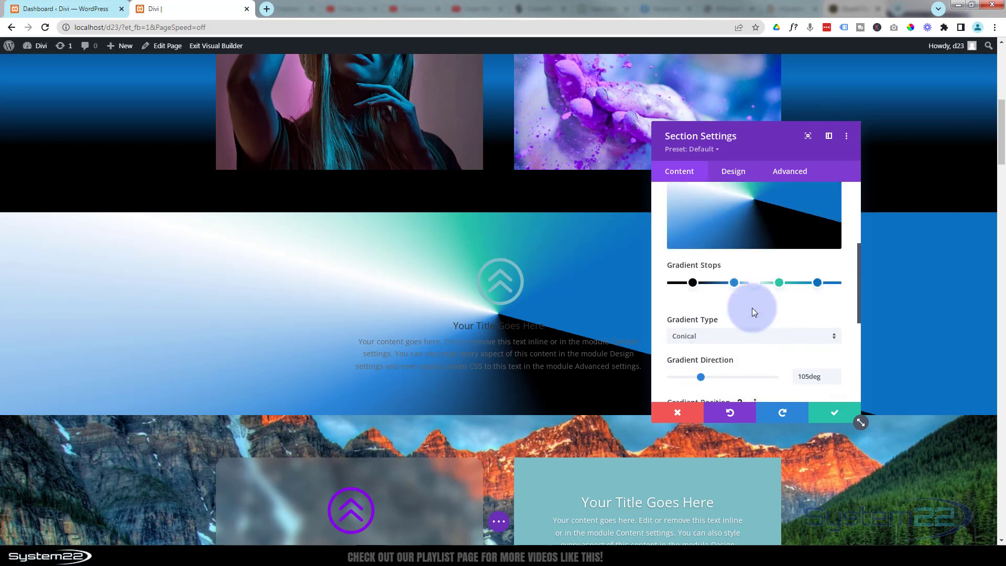
left_click(734, 282)
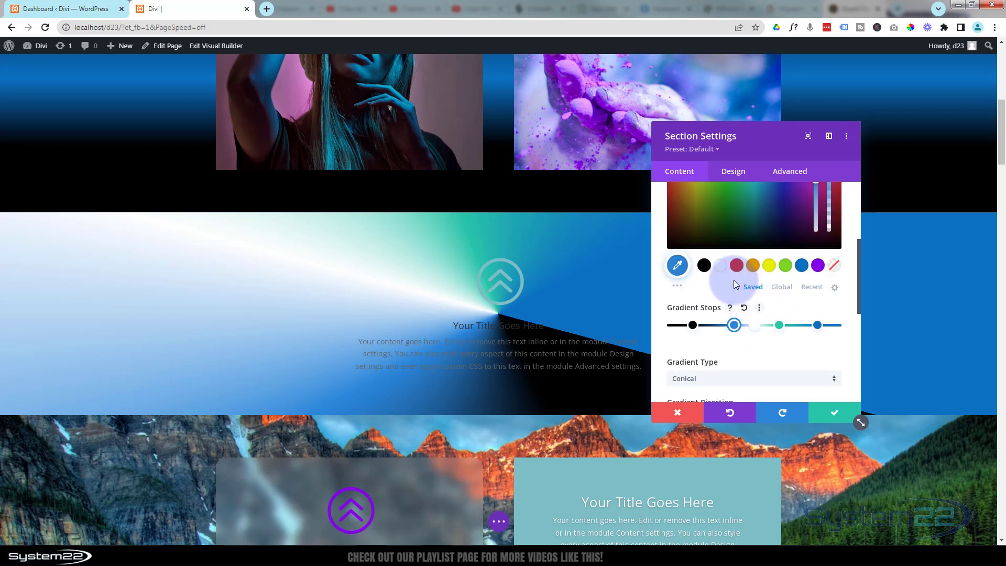
right_click(734, 326)
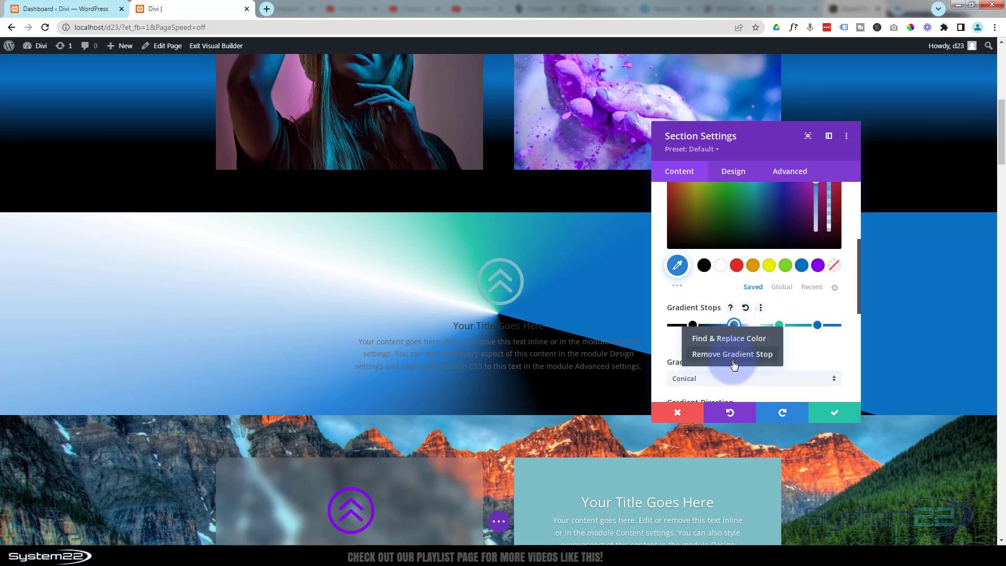
left_click(734, 356)
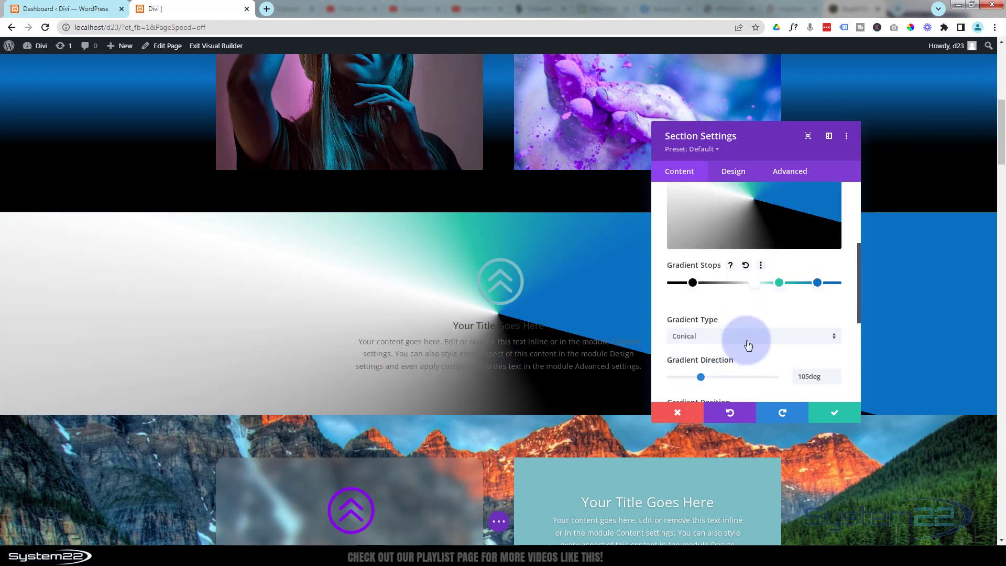
Remove the green gradient stop and darken the blue stop to a deep navy.
right_click(780, 283)
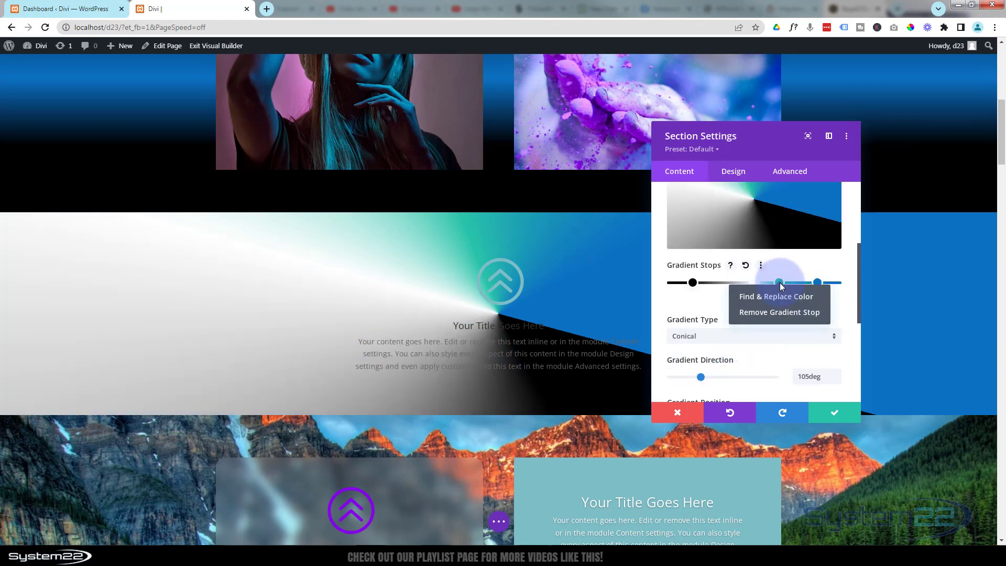
left_click(776, 314)
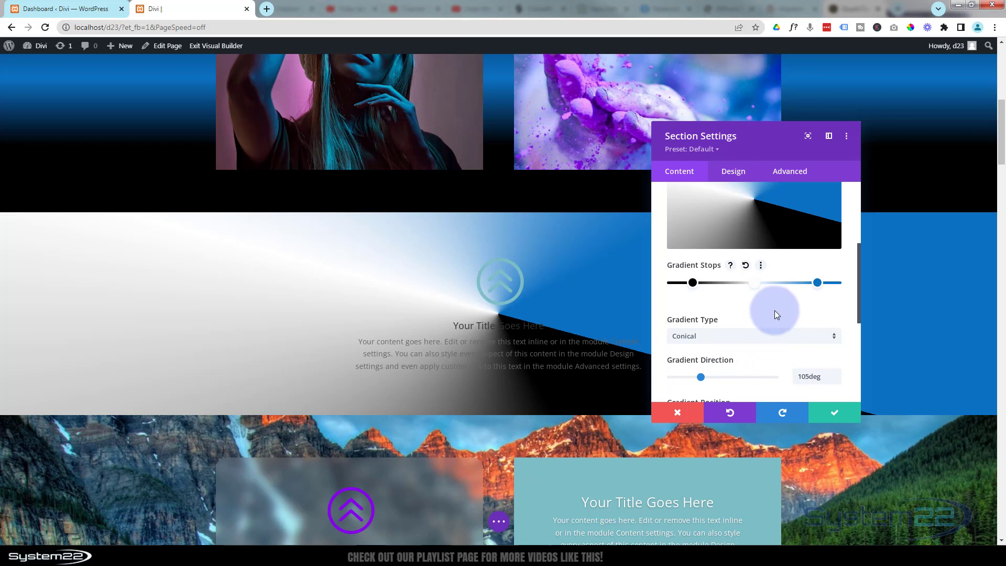
left_click(817, 282)
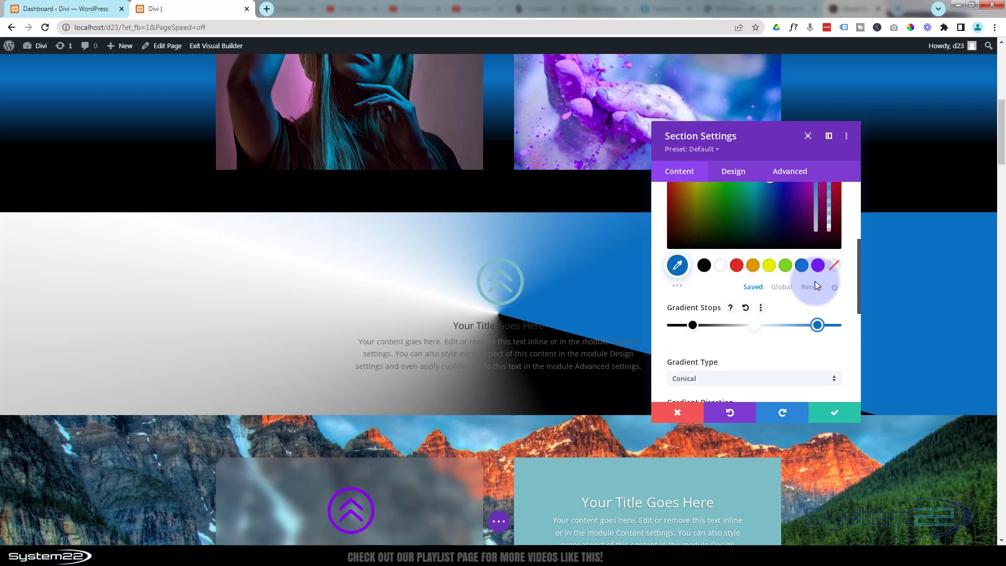
scroll(792, 286, "up", 2)
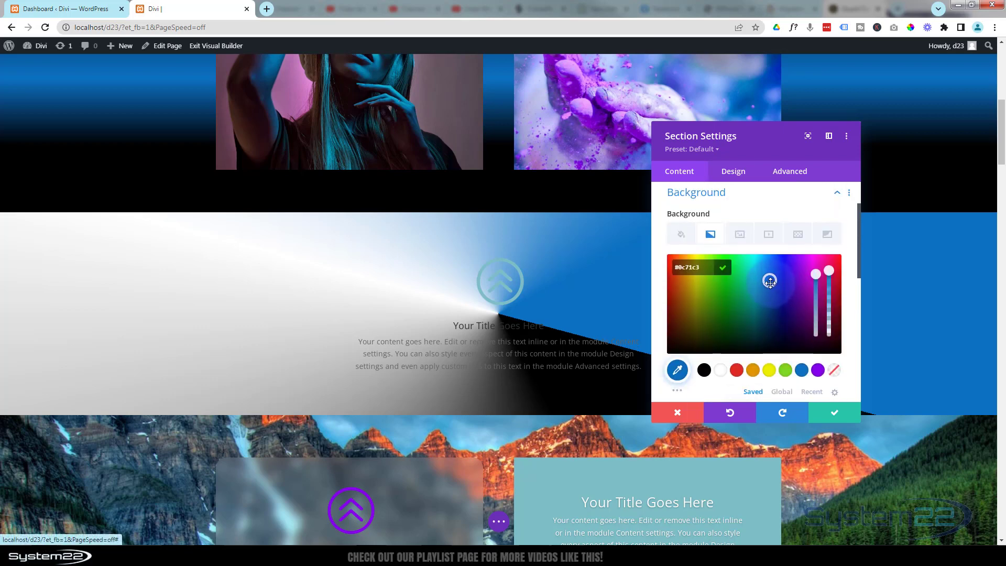
left_click_drag(771, 311, 769, 324)
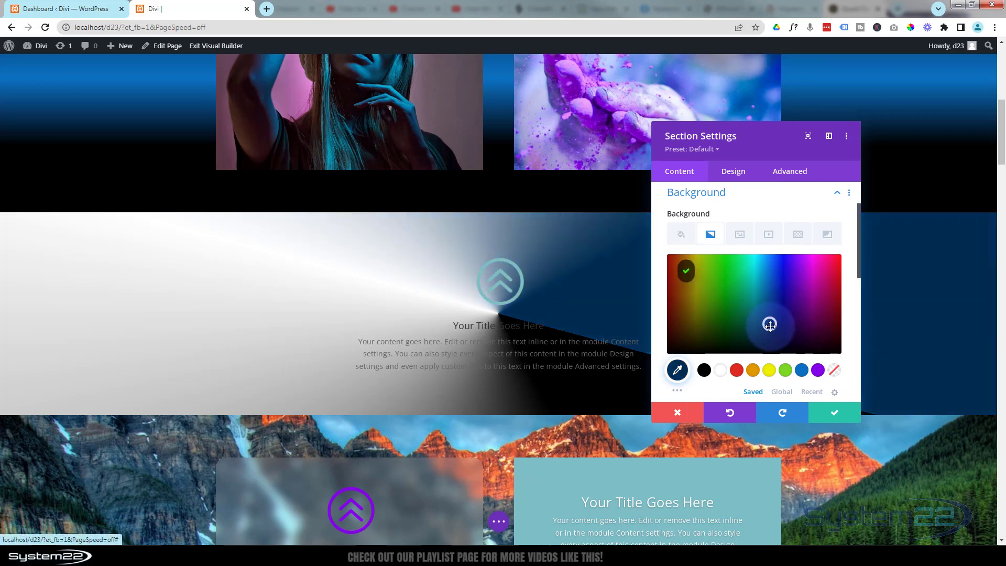
scroll(767, 325, "down", 1)
scroll(767, 324, "down", 3)
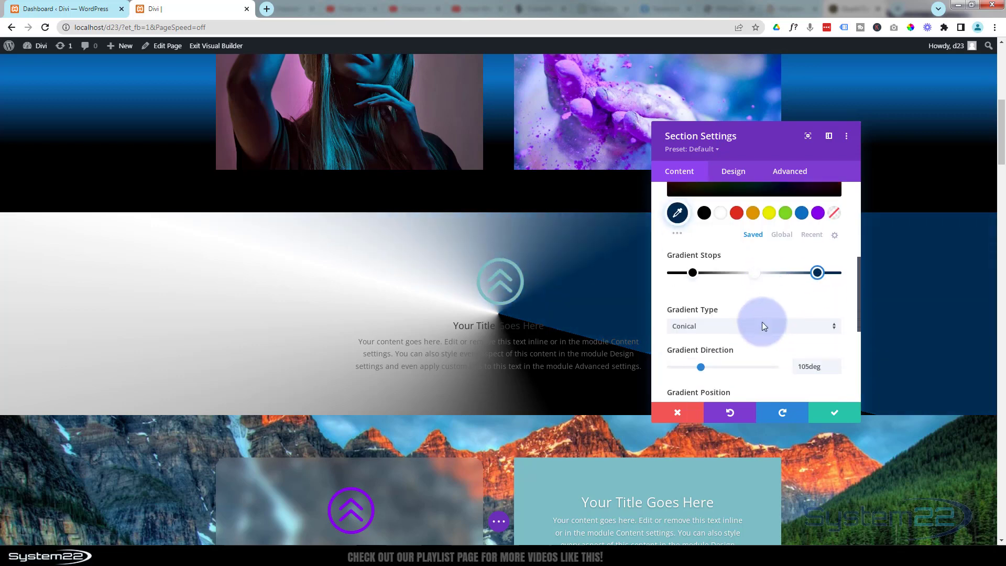
Change the section's gradient type to Linear and reset the gradient direction to 180deg.
scroll(762, 321, "down", 1)
left_click(731, 285)
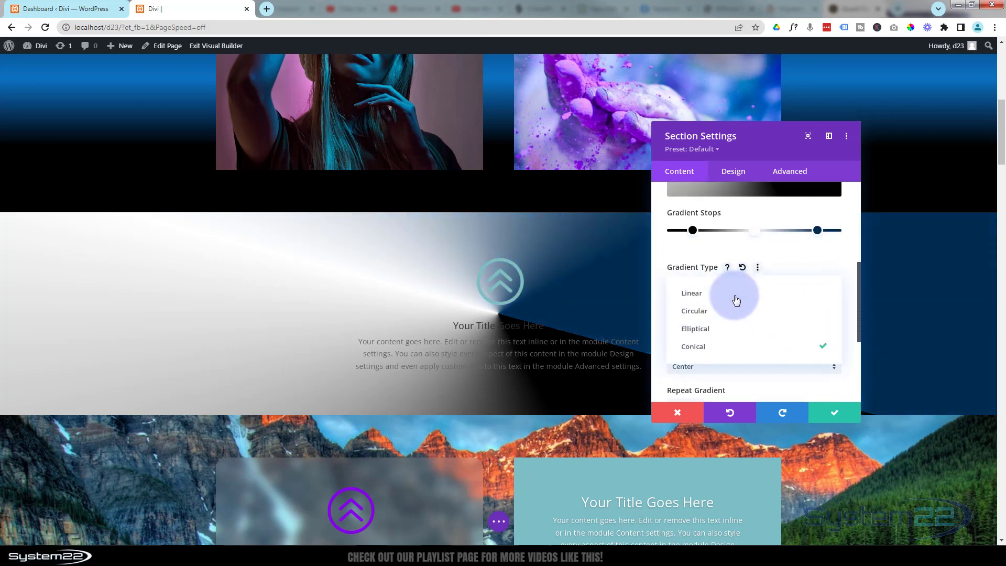
left_click(721, 297)
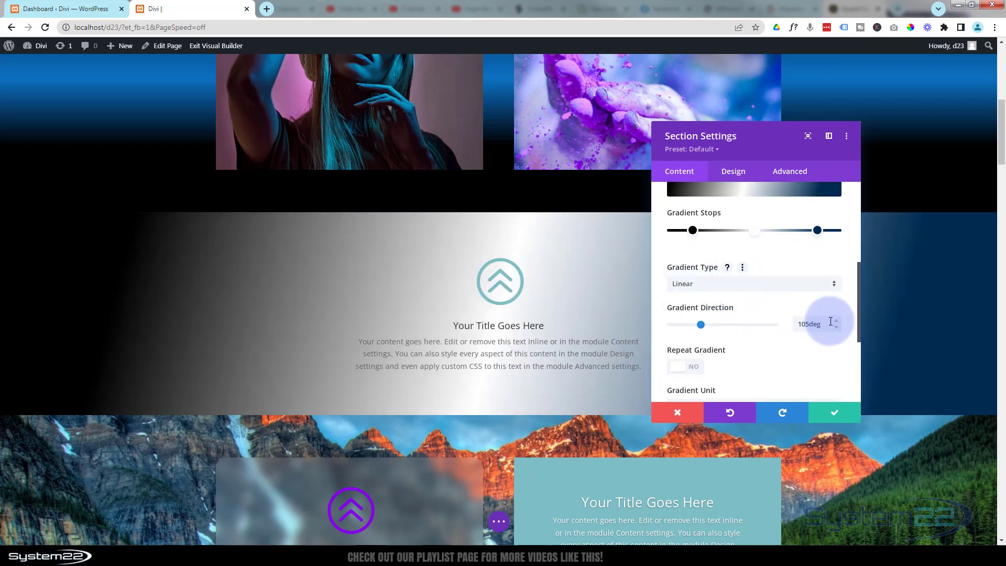
left_click_drag(829, 323, 793, 325)
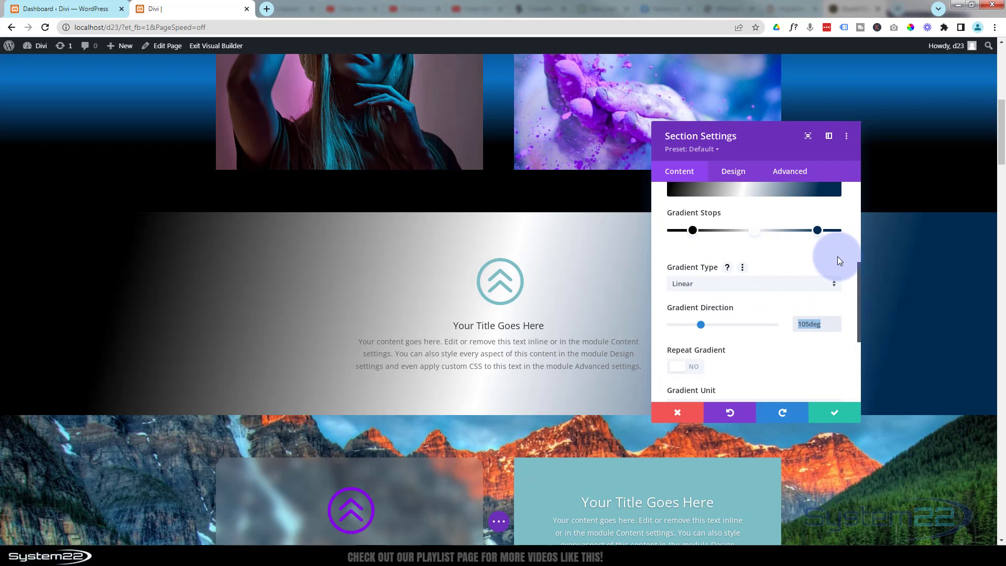
key("BackSpace")
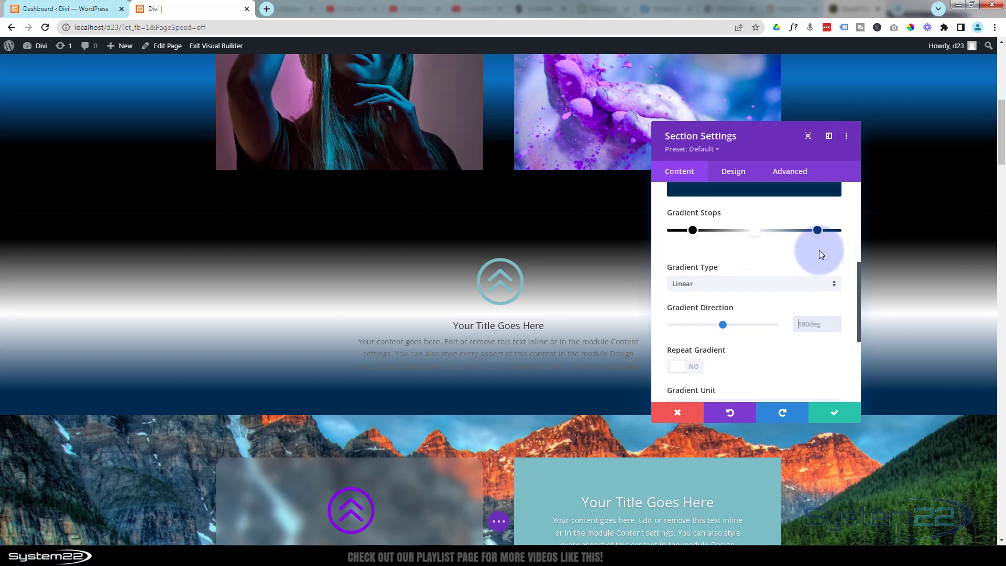
Move the black and navy gradient stops inward, close to the white stop, to narrow the white band.
left_click(693, 231)
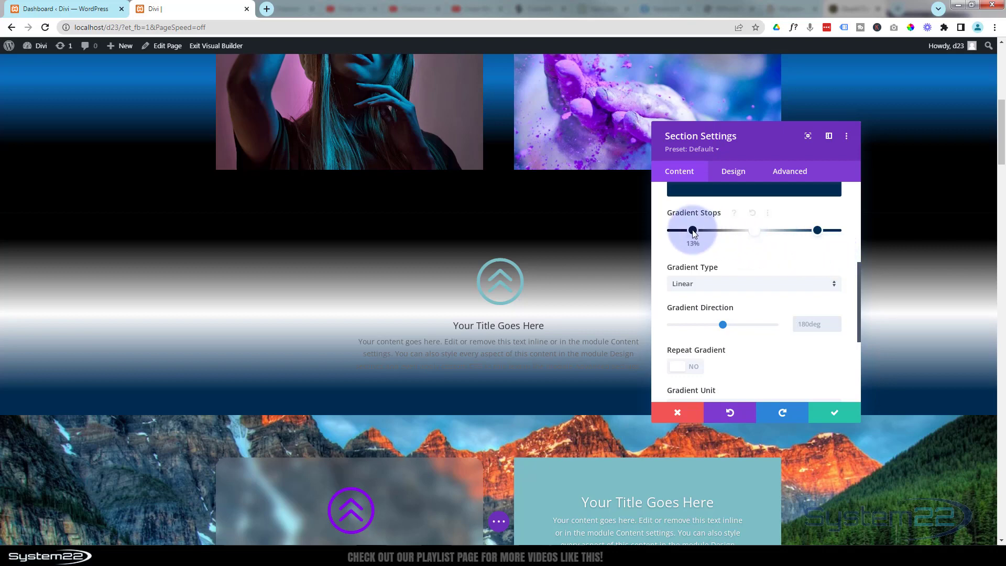
left_click_drag(693, 231, 728, 230)
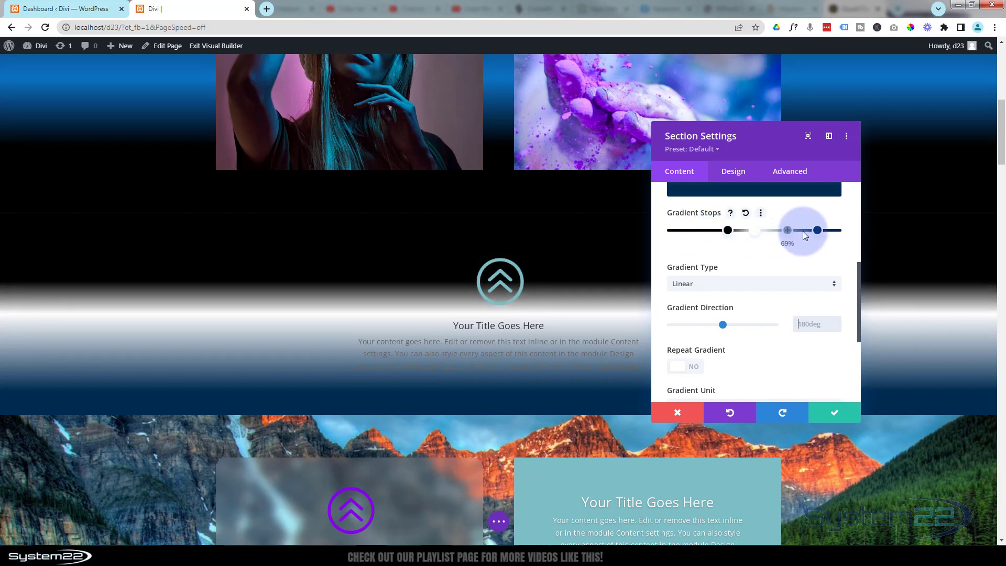
left_click_drag(817, 230, 772, 230)
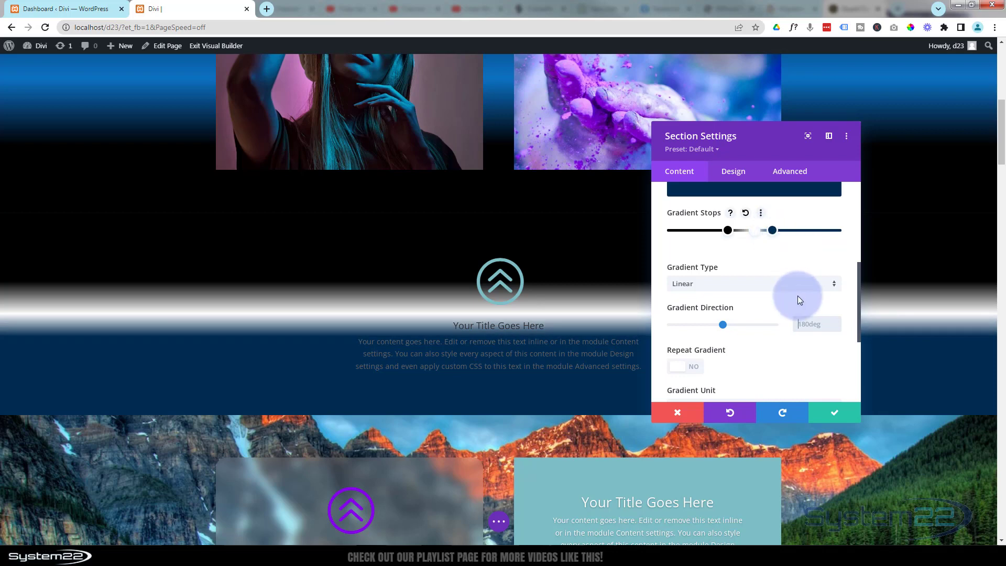
Delete the section's background gradient.
scroll(748, 353, "up", 2)
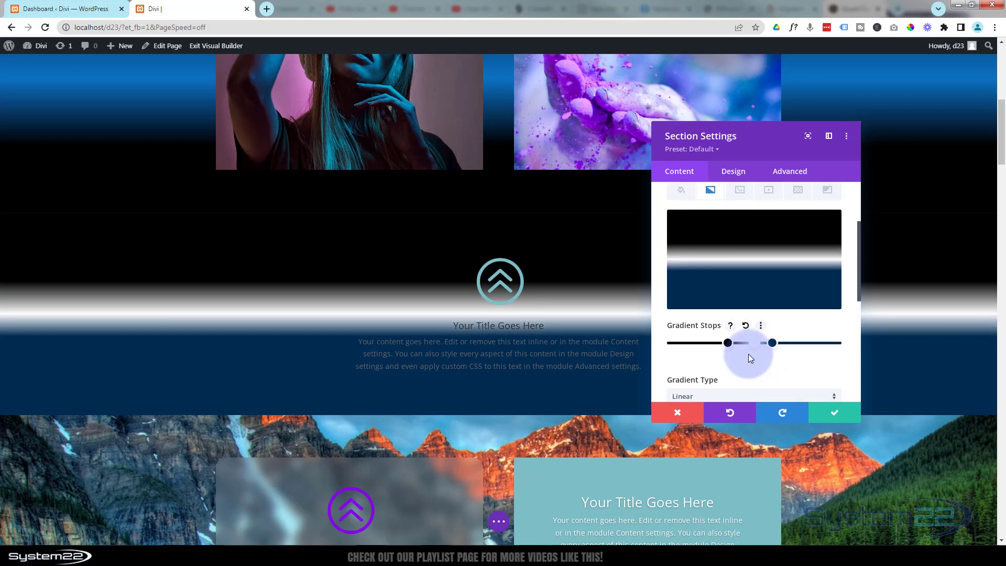
scroll(748, 354, "up", 1)
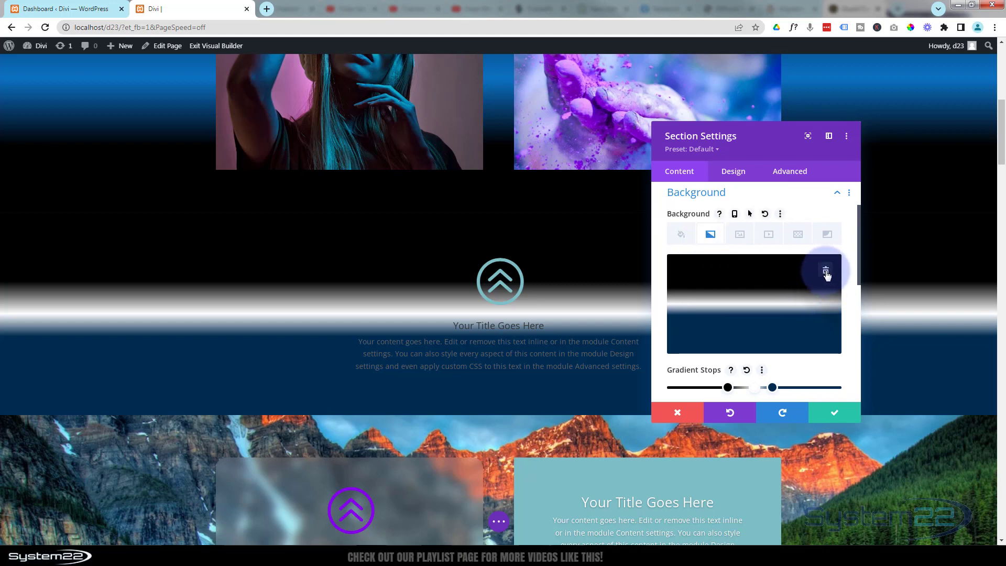
left_click(826, 271)
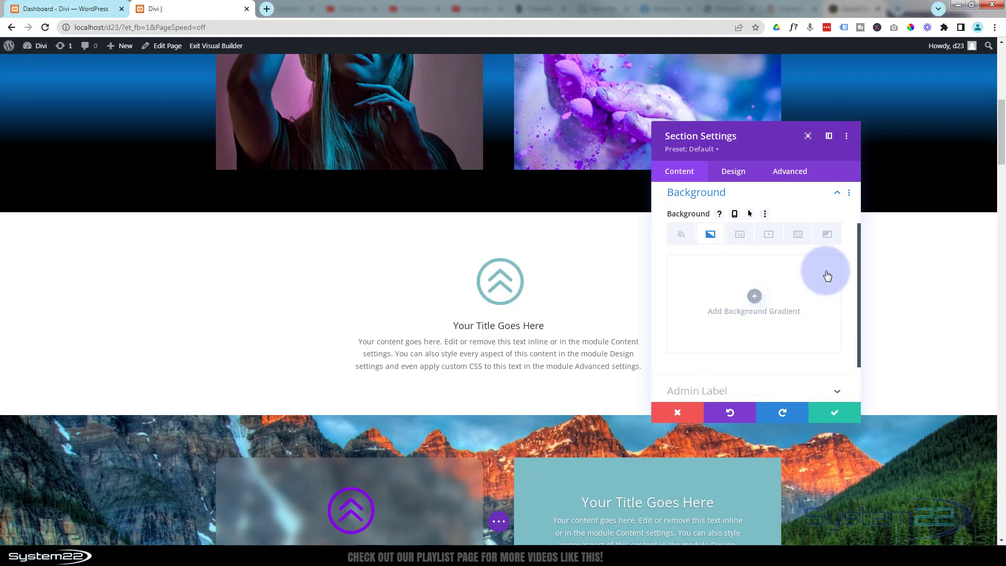
Add the media library photo of four jumping silhouettes at sunset, pexels-vjapratama-935835.jpg, as the section's background image.
left_click(743, 236)
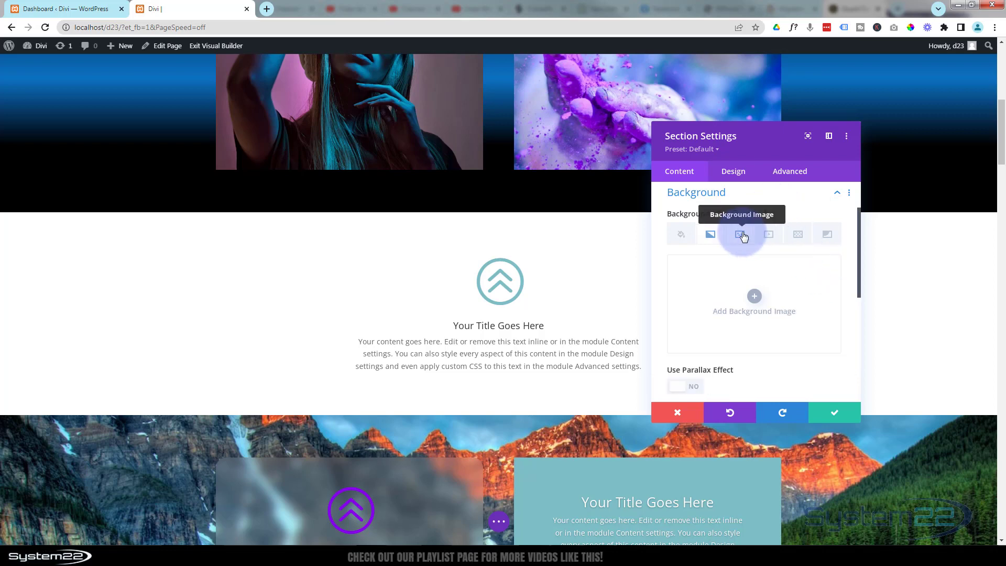
left_click(754, 298)
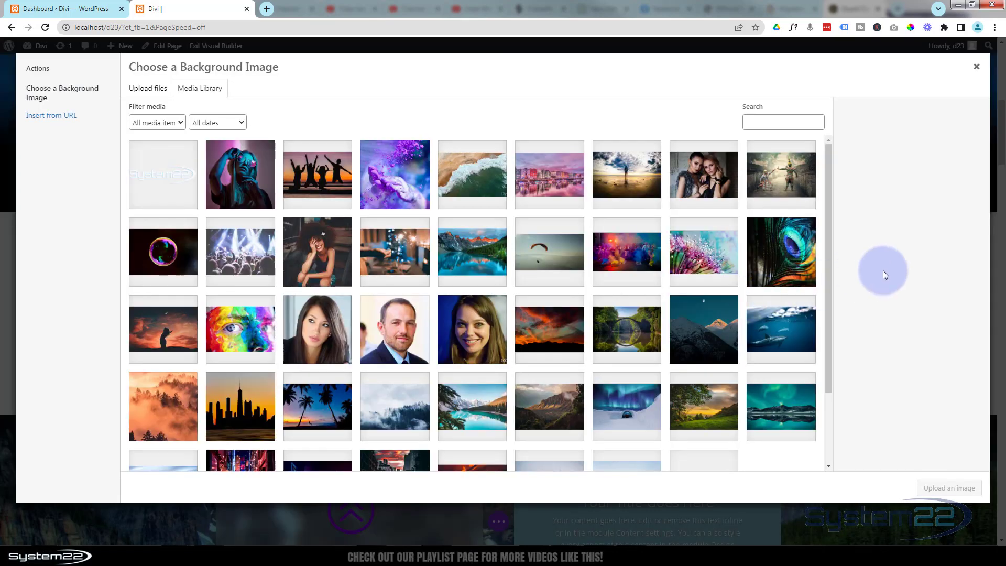
left_click(312, 186)
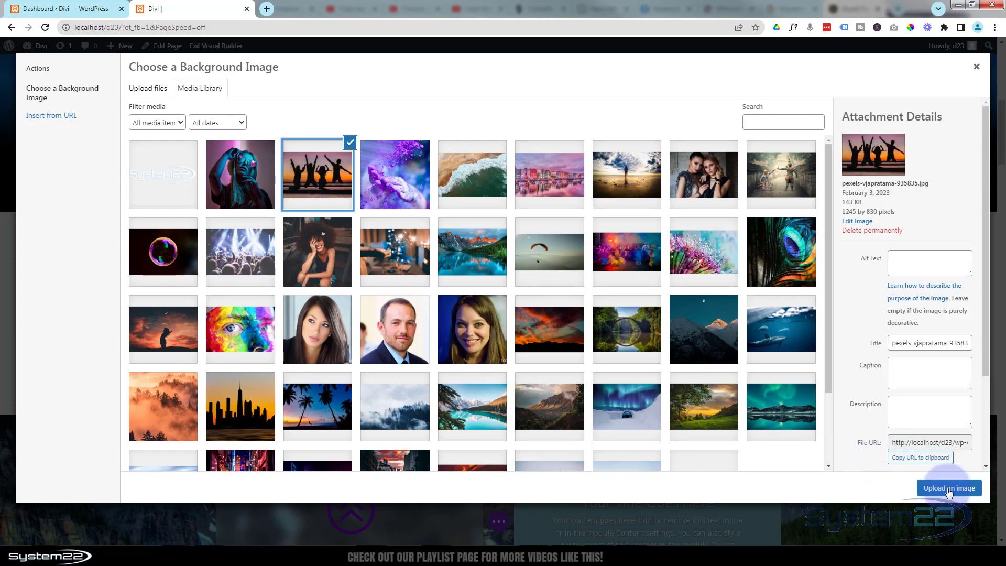
left_click(945, 490)
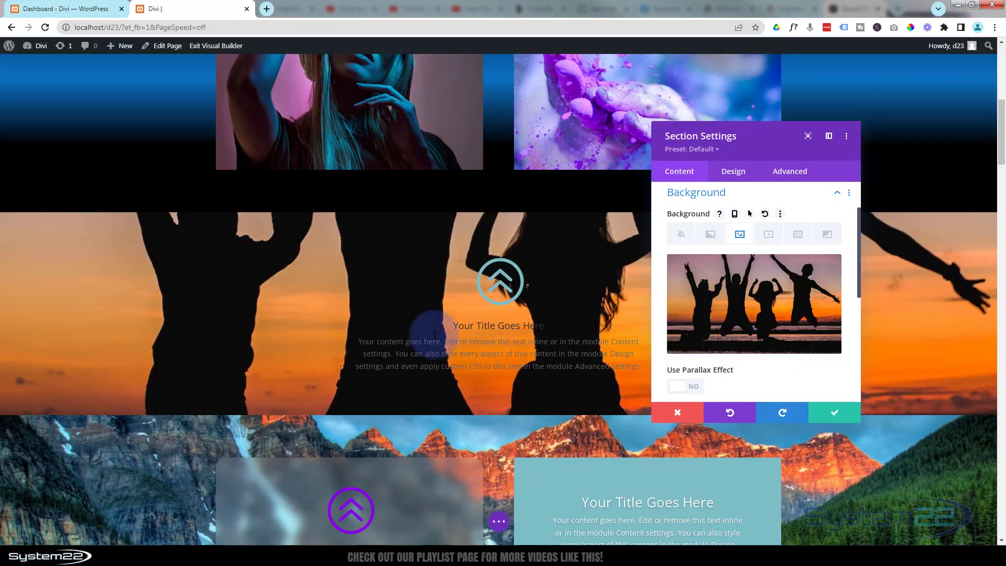
Try the background image sizes Fit, Actual Size, Stretch to Fill and Custom Size, and return the size to Cover.
scroll(791, 325, "down", 3)
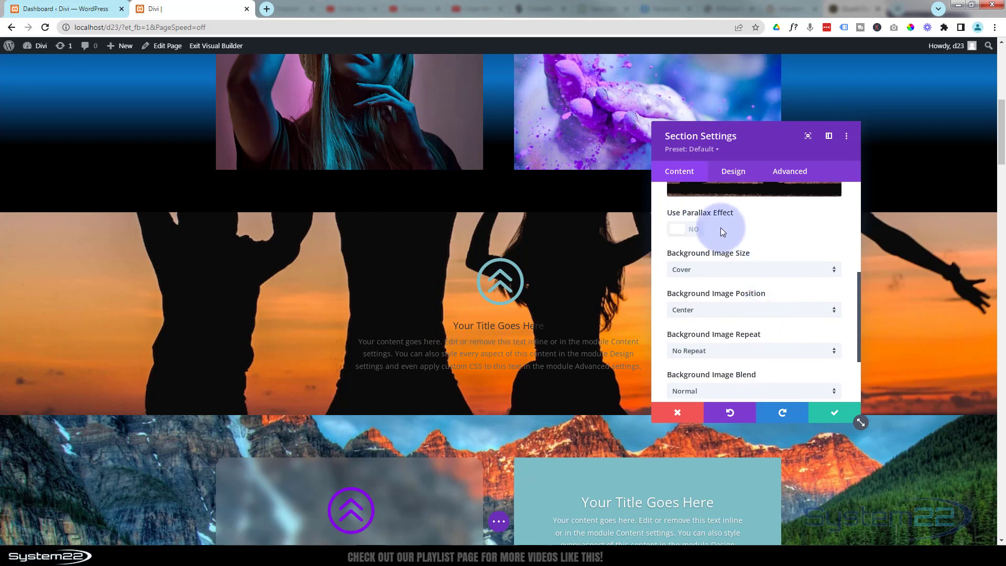
left_click(730, 269)
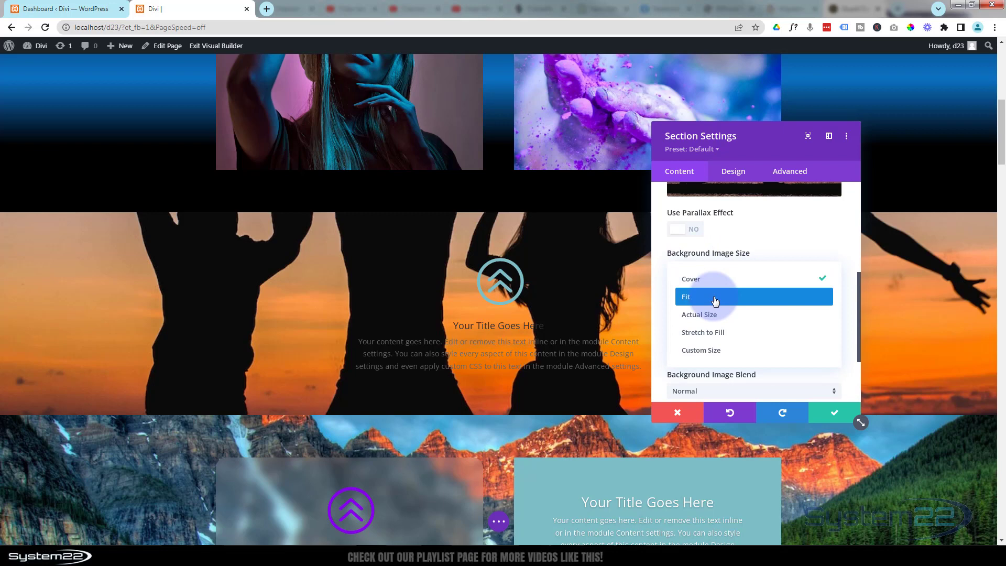
left_click(715, 298)
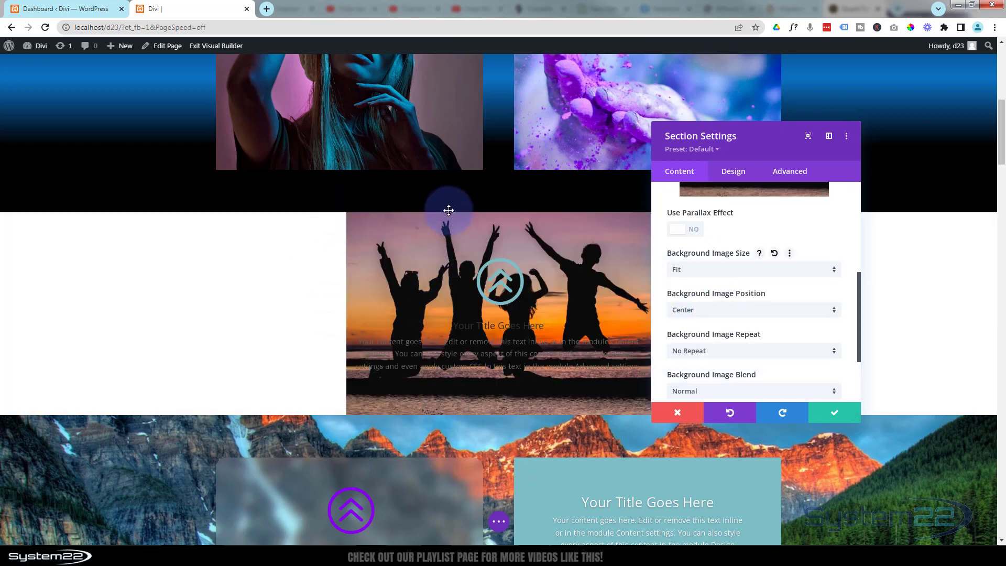
left_click(744, 269)
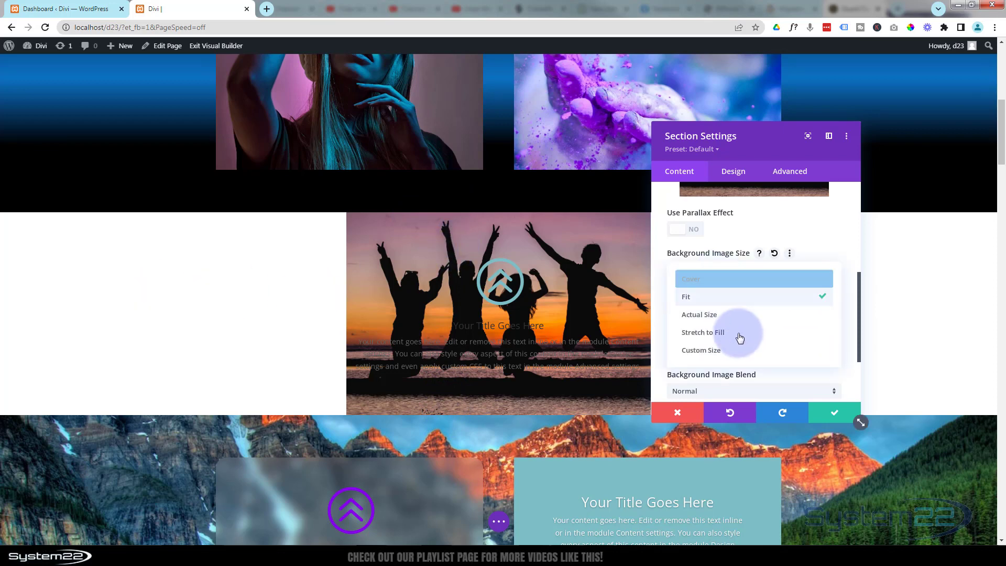
left_click(731, 315)
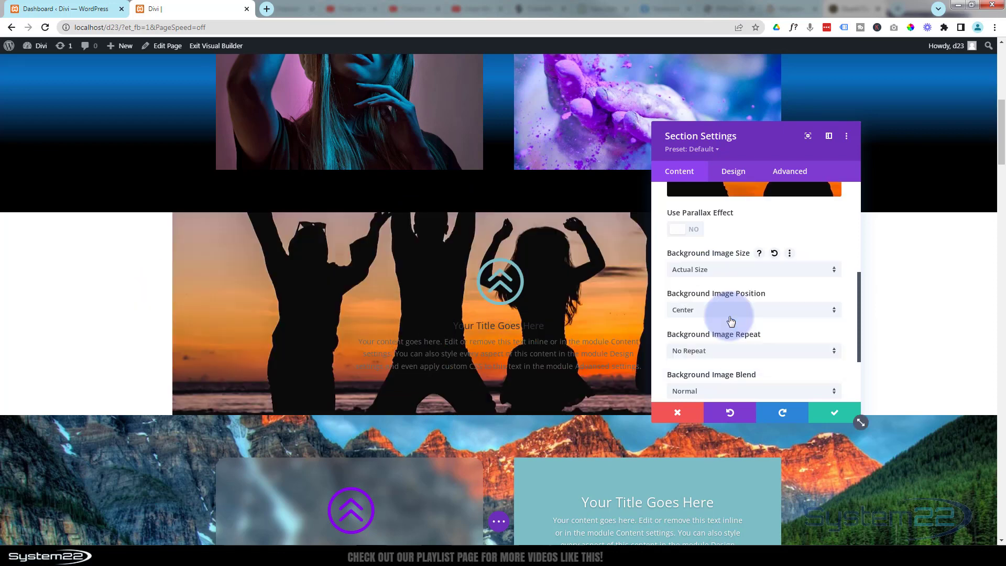
left_click(731, 271)
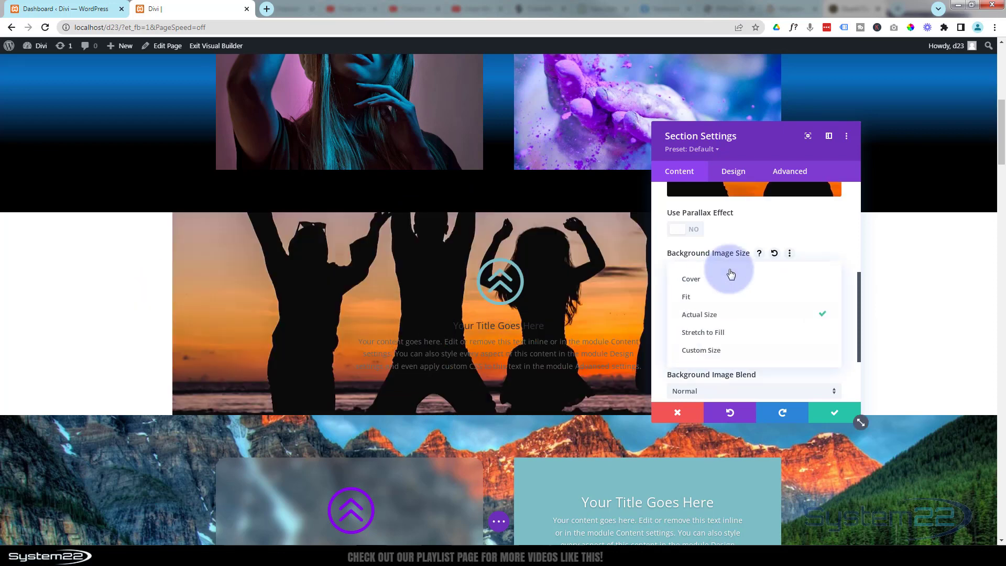
left_click(734, 333)
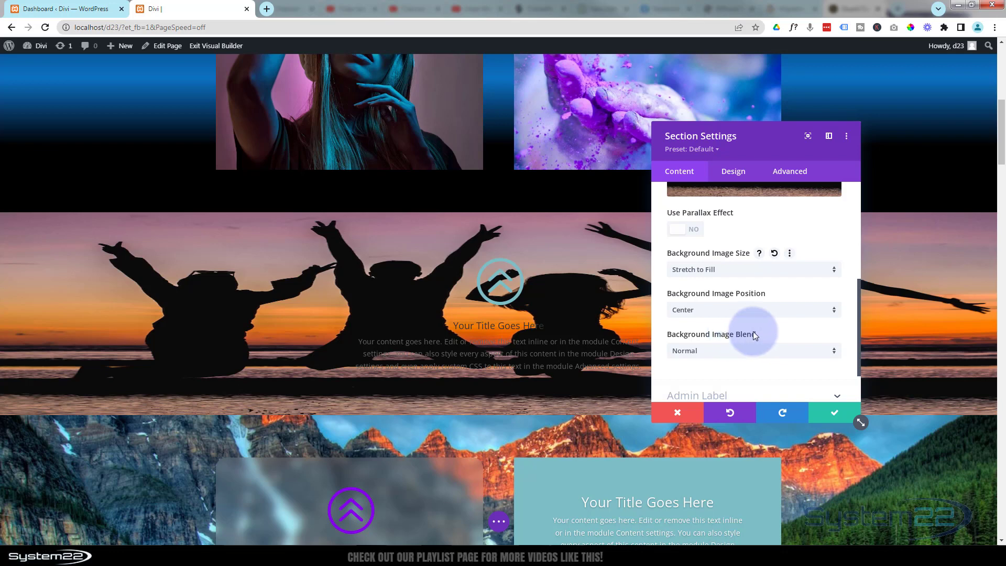
left_click(761, 273)
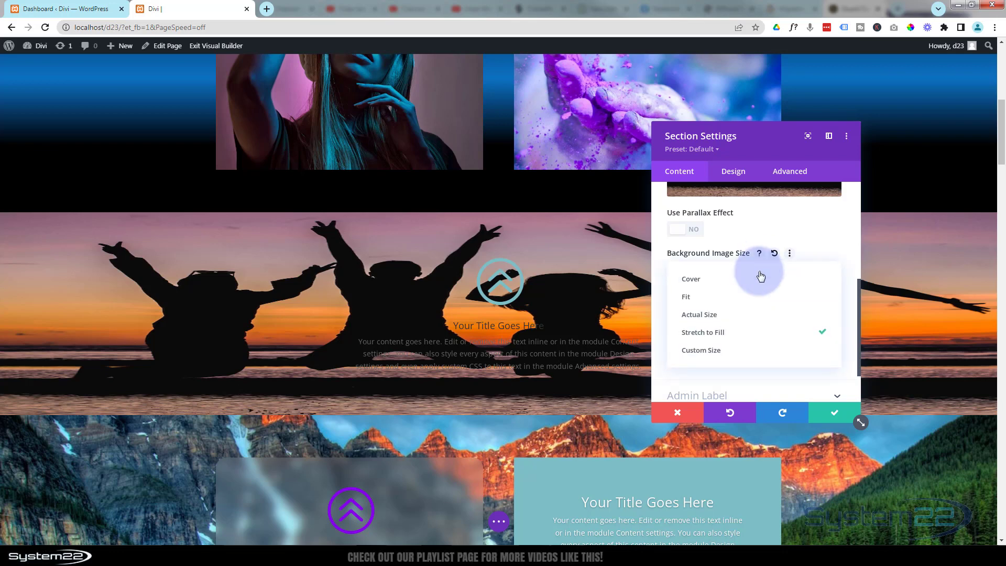
left_click(727, 351)
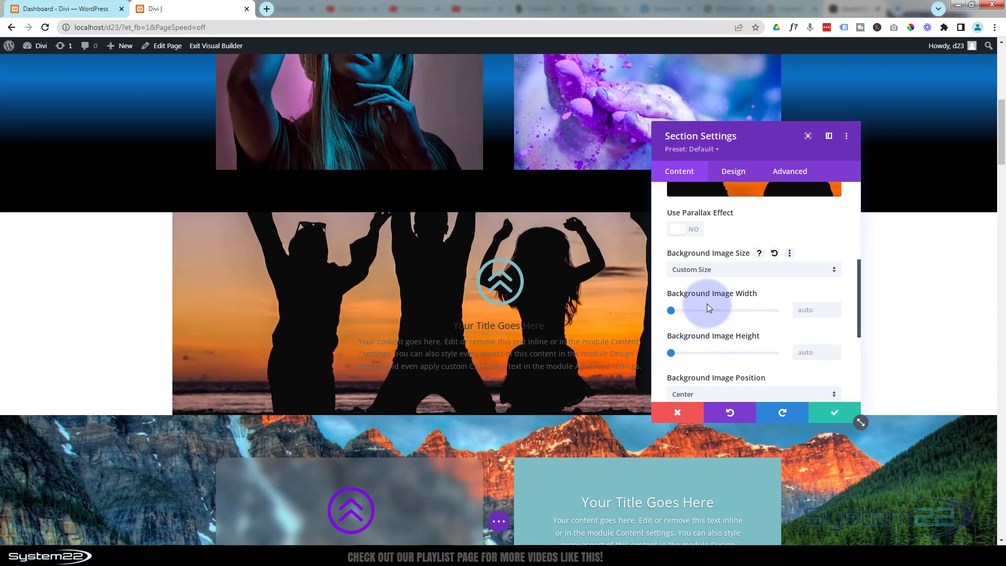
left_click(728, 268)
left_click(701, 281)
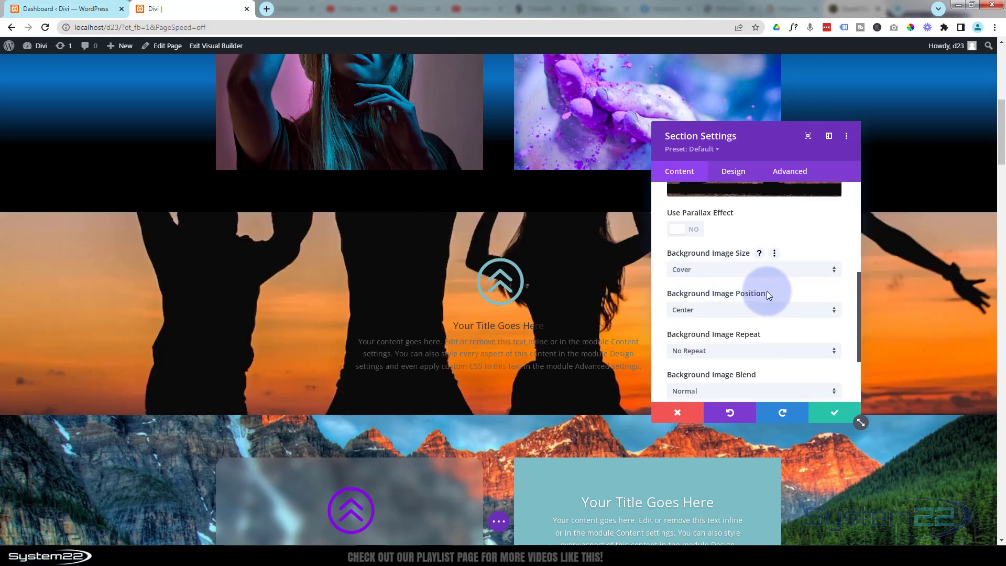
Set the section's background image position to Top Center.
scroll(766, 291, "down", 2)
scroll(558, 338, "up", 1)
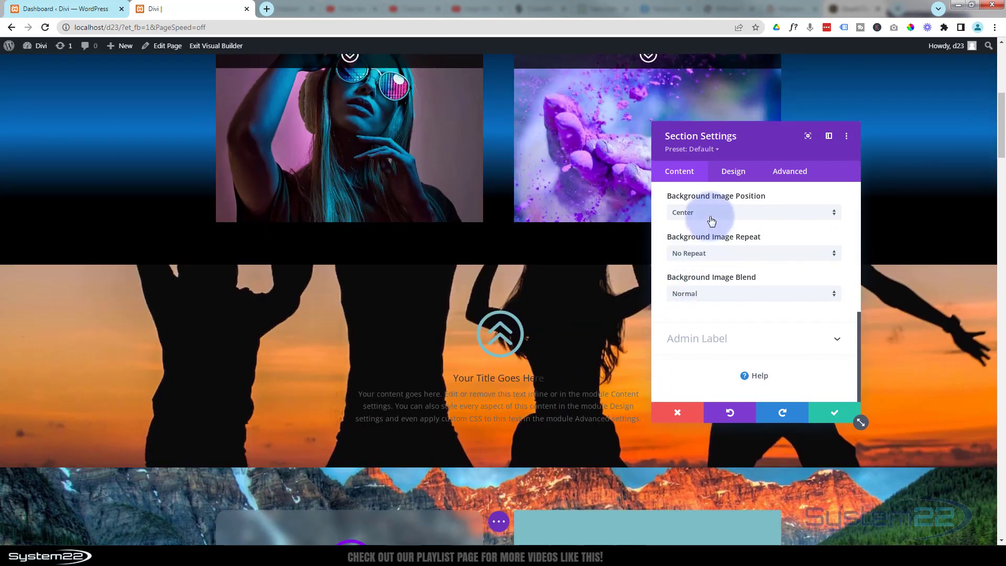
left_click(711, 219)
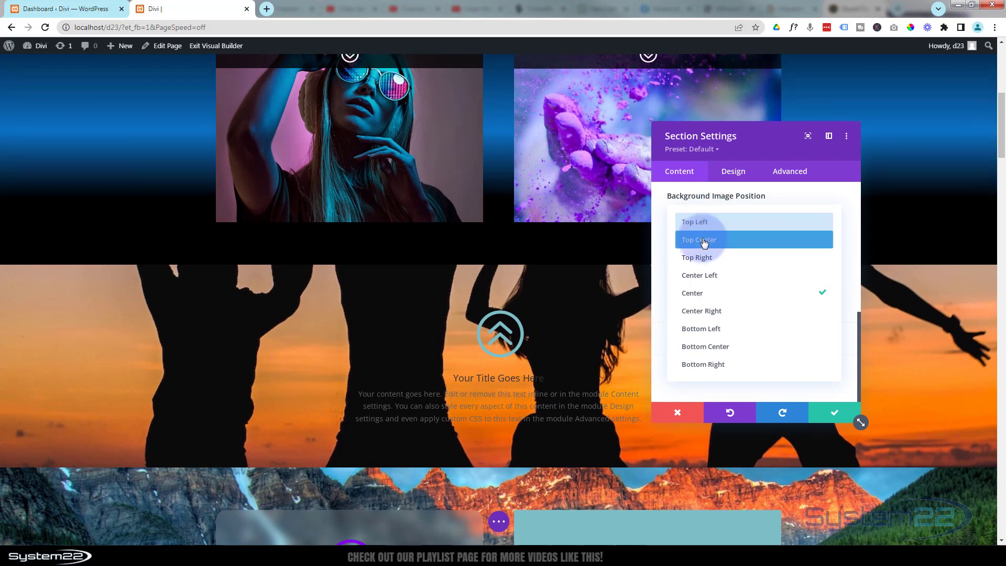
left_click(704, 241)
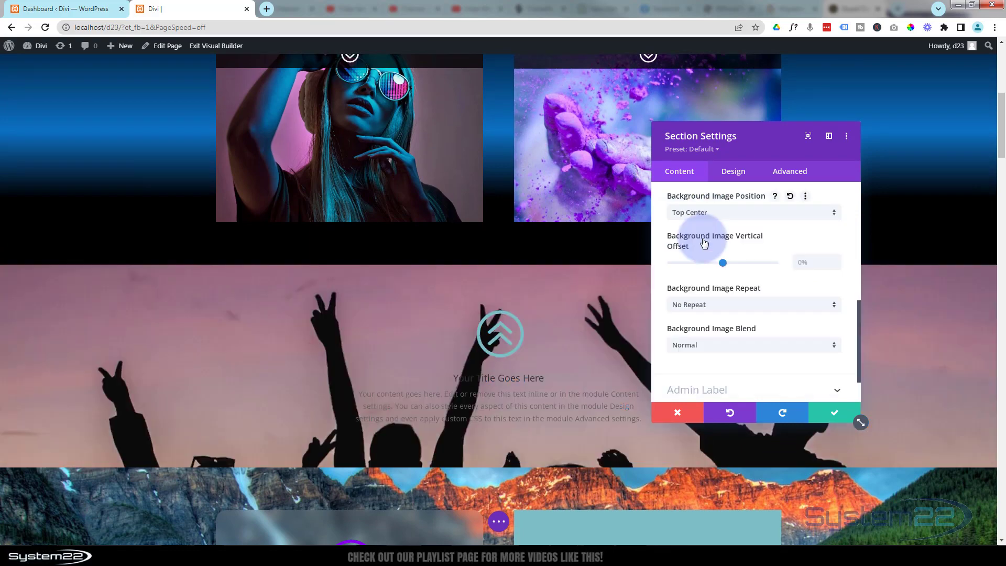
Set the section's background image position back to Center.
scroll(605, 314, "down", 2)
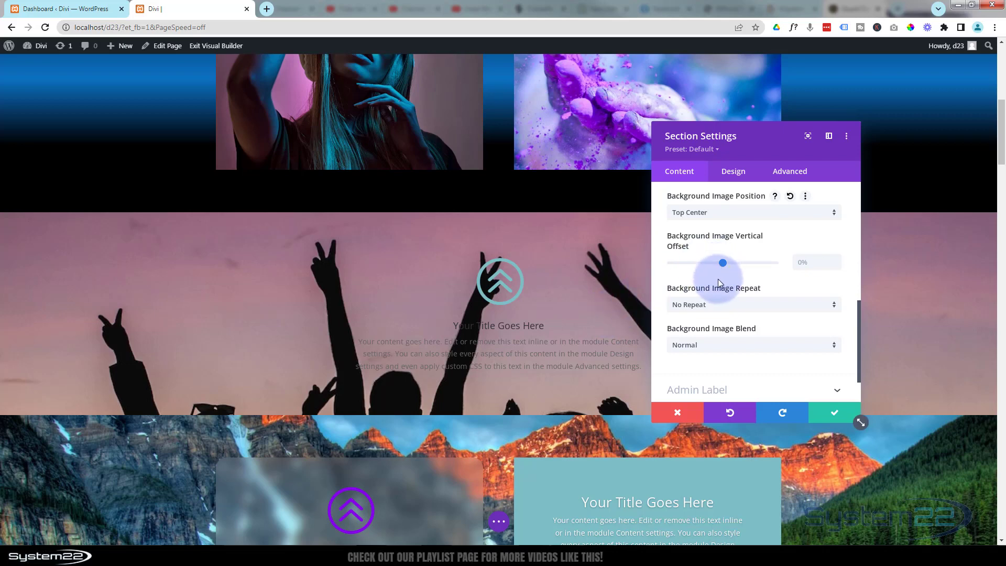
left_click(715, 213)
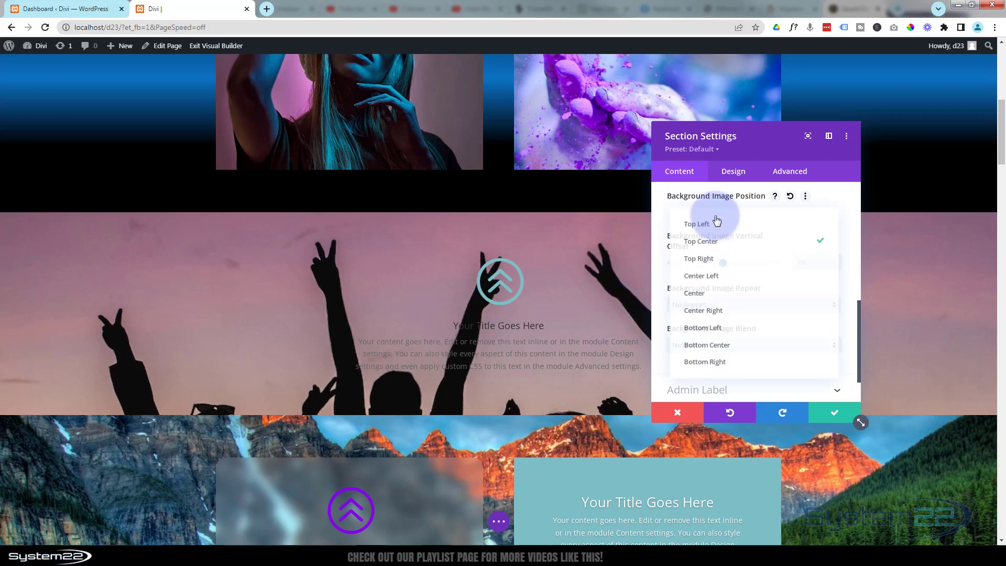
left_click(709, 297)
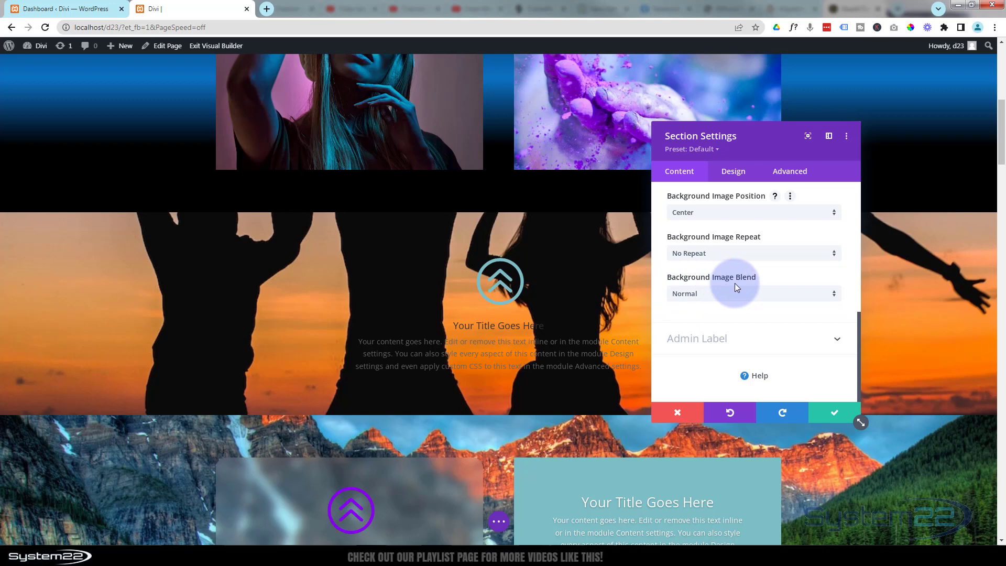
scroll(732, 284, "up", 3)
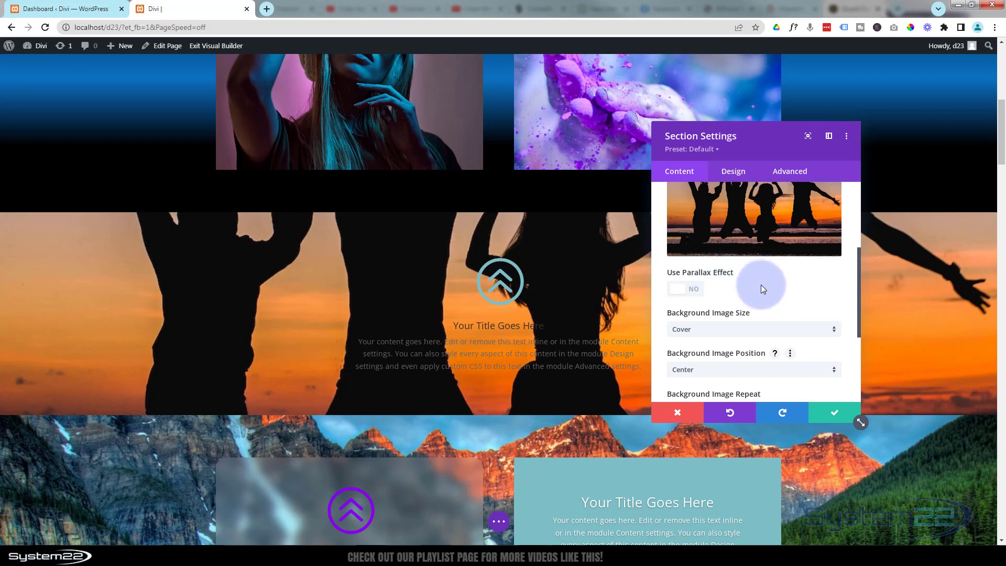
scroll(761, 284, "down", 3)
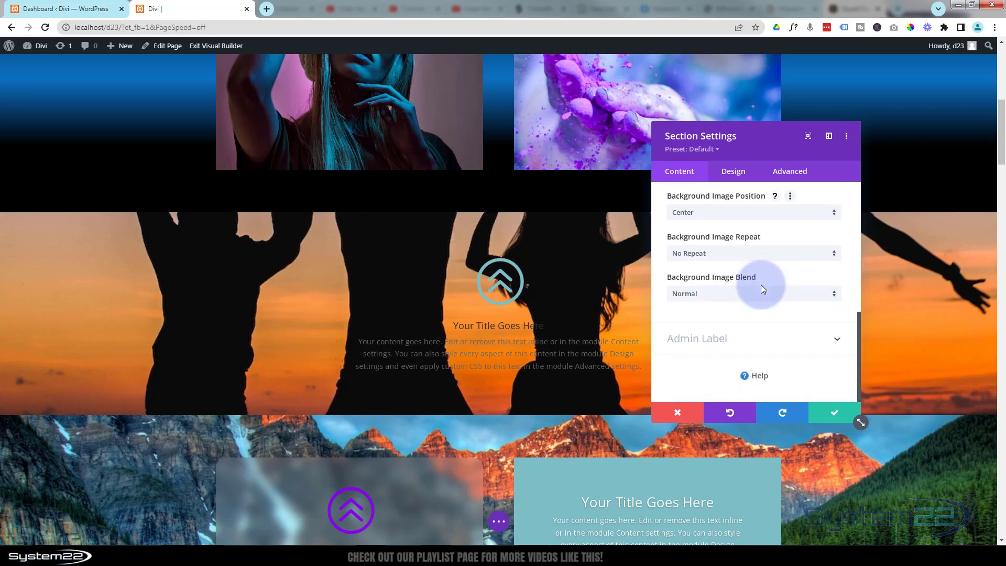
left_click(741, 293)
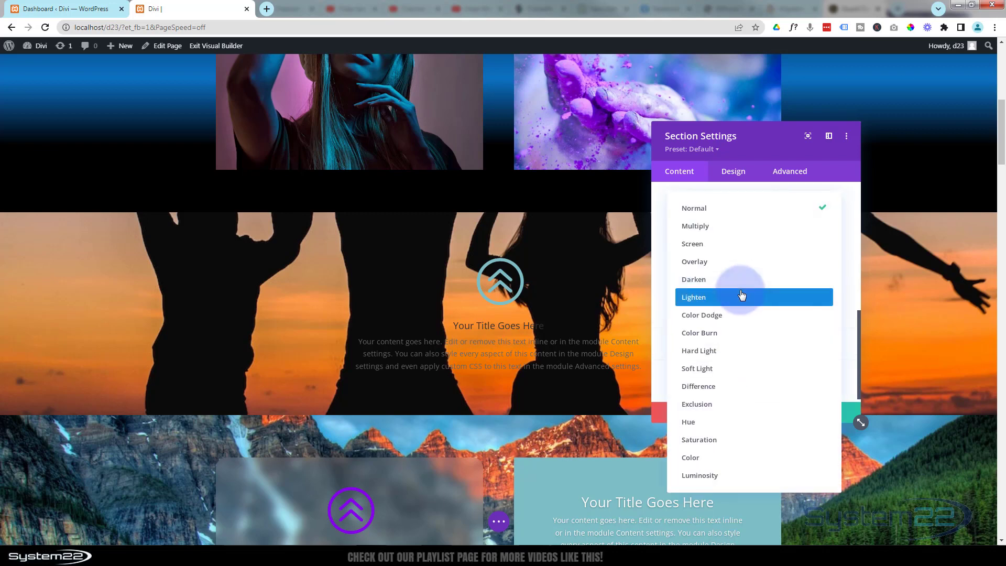
left_click(662, 275)
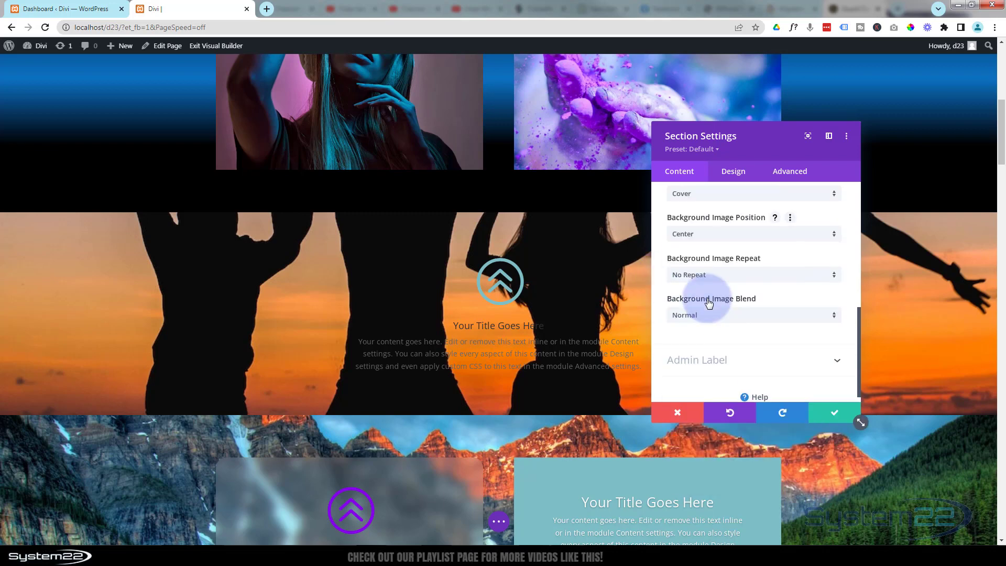
Give the section a purple background color from the saved swatches, alongside its background image.
scroll(707, 297, "up", 5)
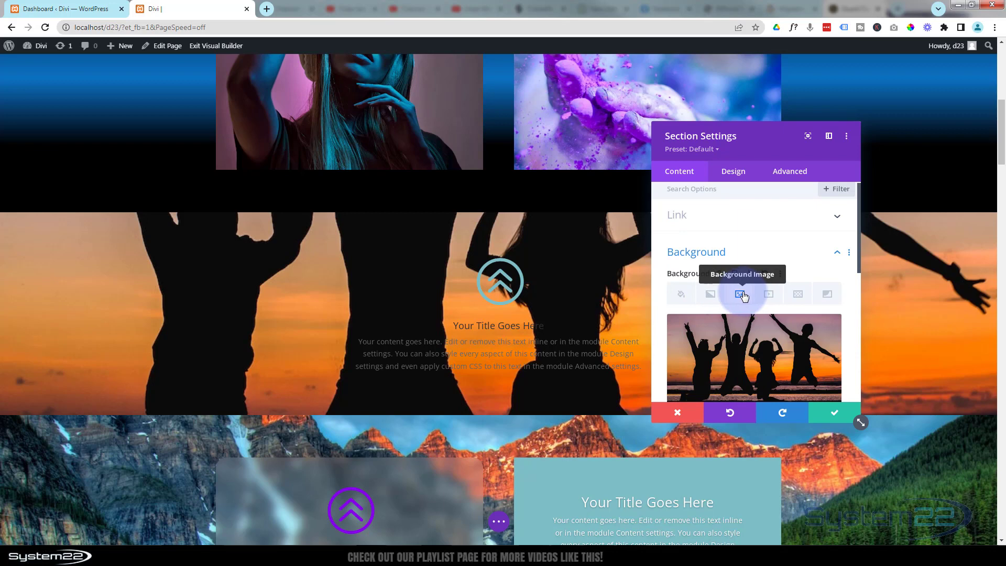
left_click(683, 298)
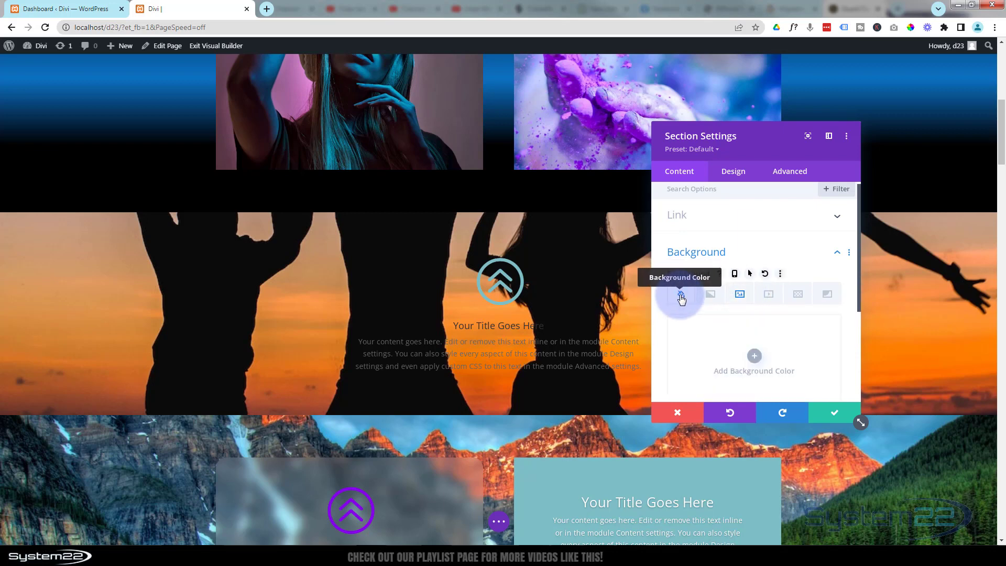
scroll(681, 298, "down", 2)
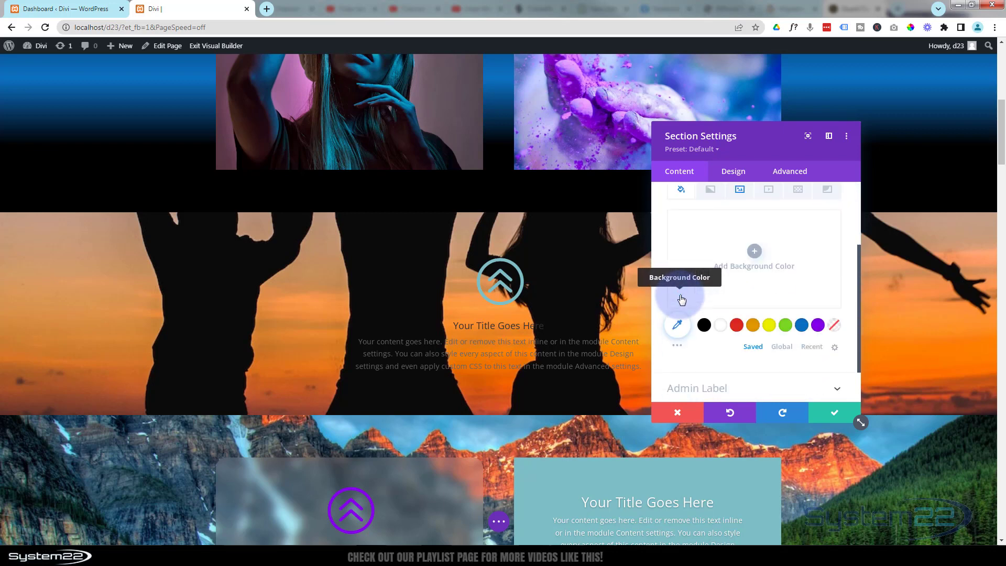
left_click(818, 326)
Try the Multiply blend mode on the section's background image.
scroll(741, 325, "up", 2)
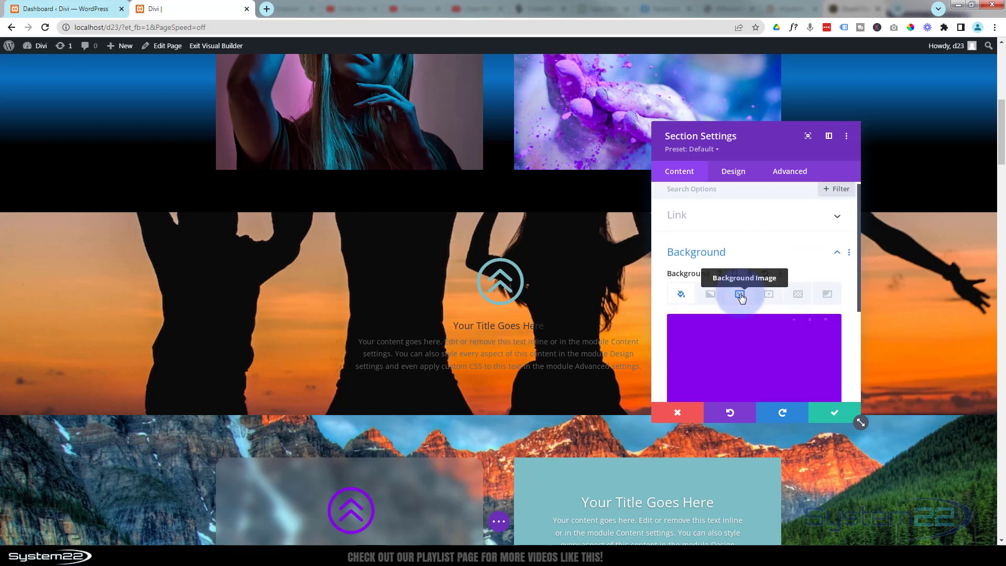
left_click(741, 297)
scroll(739, 295, "down", 2)
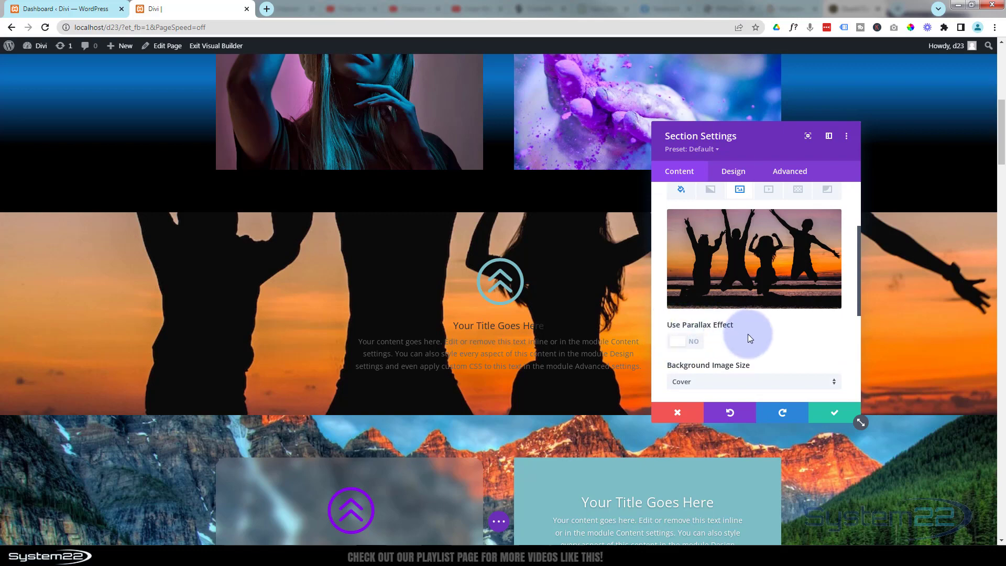
scroll(747, 334, "down", 5)
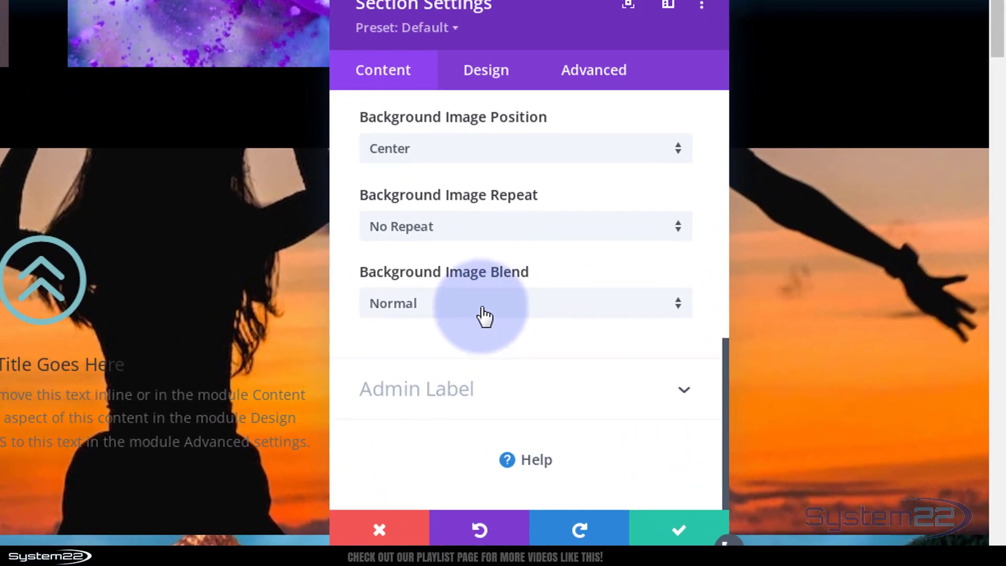
left_click(730, 293)
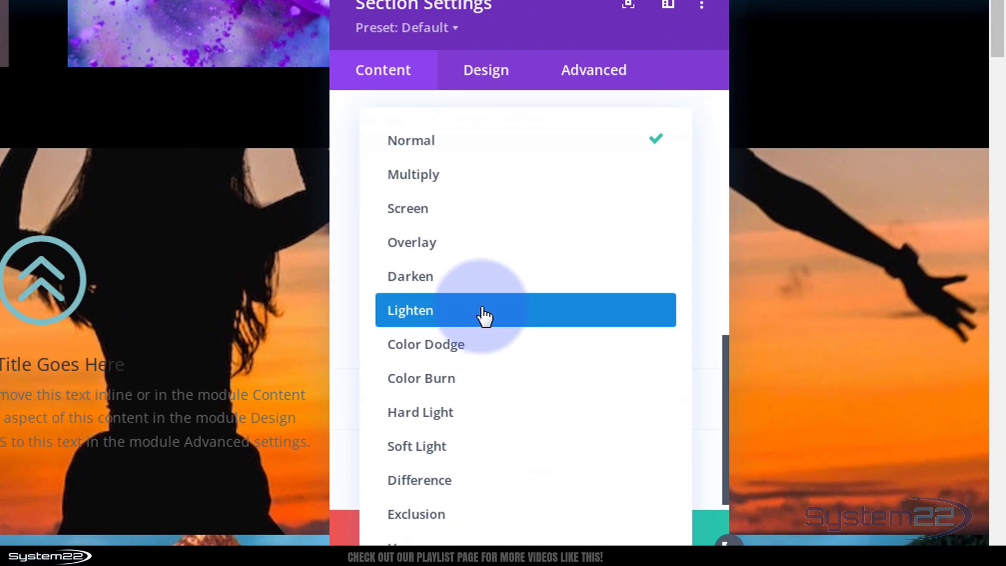
left_click(483, 186)
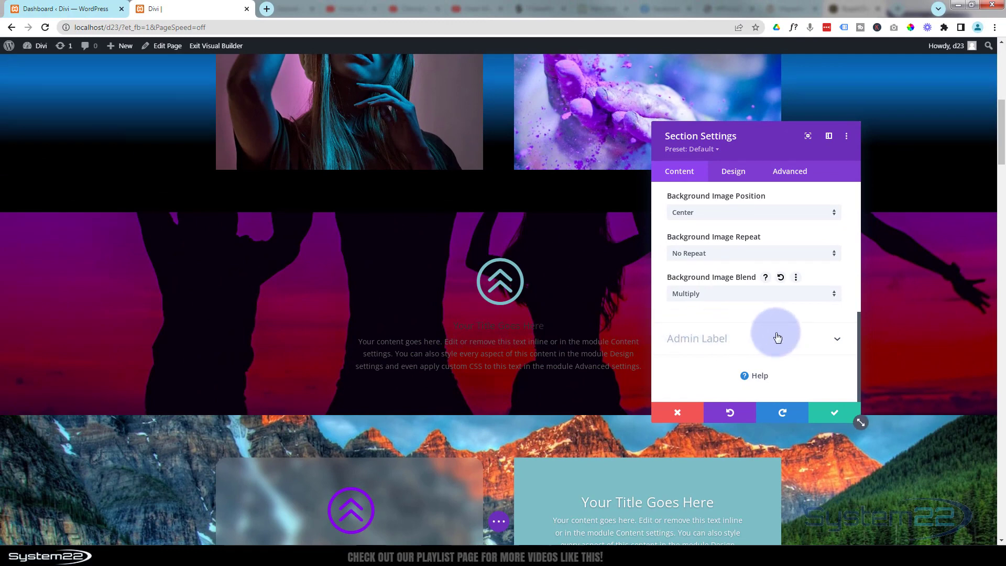
Try the background image blend modes Screen, Overlay, Darken, Lighten, Difference and Exclusion on the section.
left_click(723, 292)
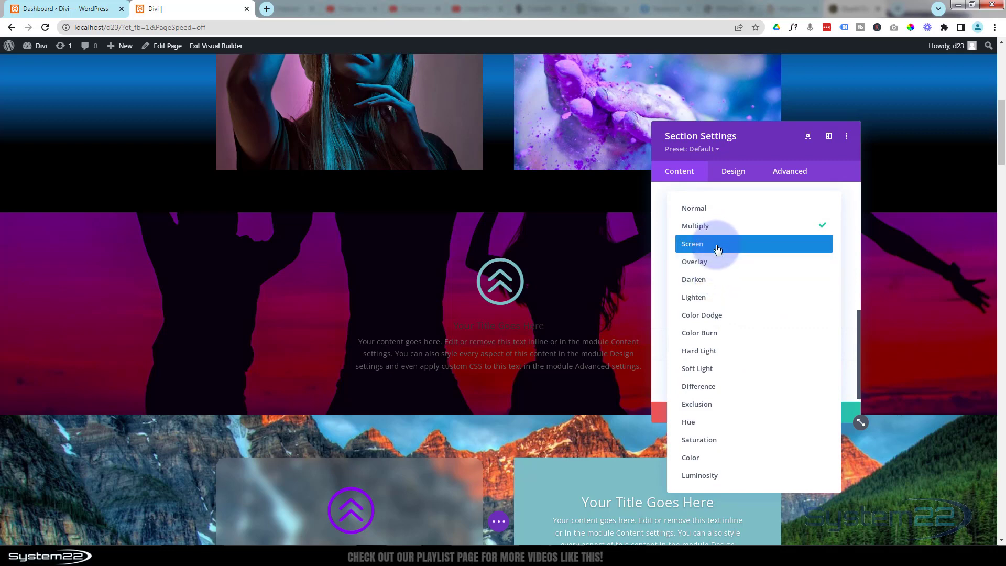
left_click(718, 250)
left_click(723, 293)
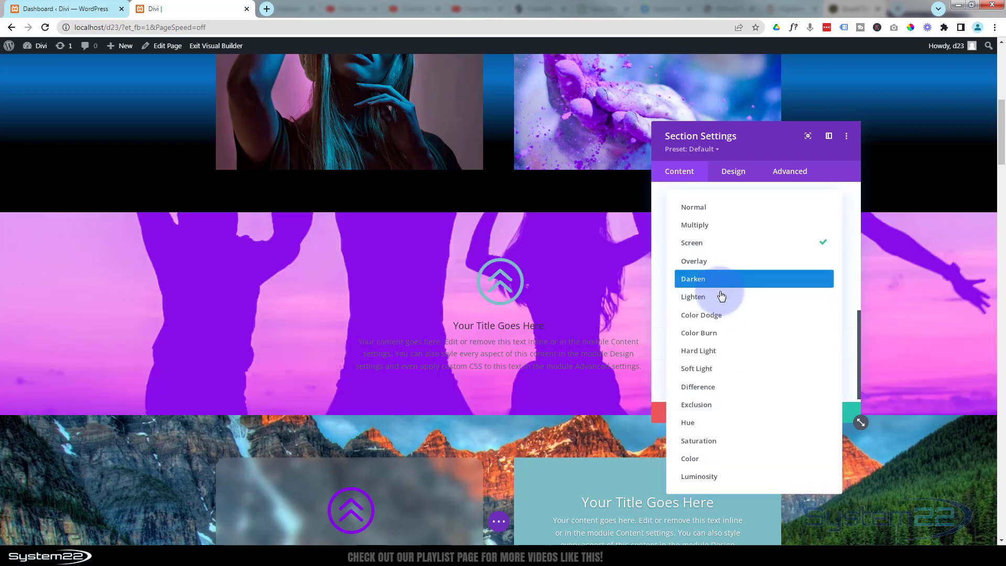
left_click(706, 261)
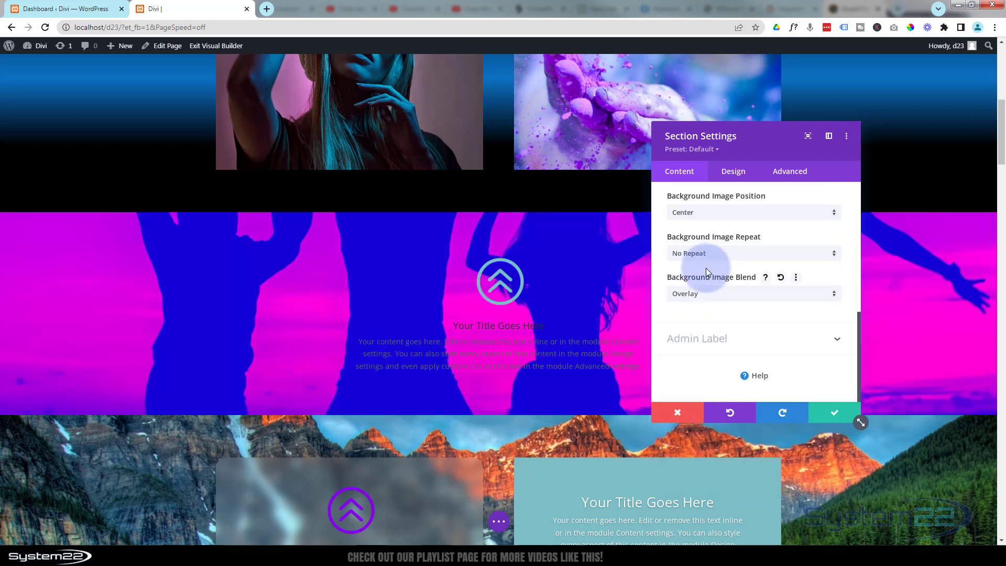
left_click(725, 295)
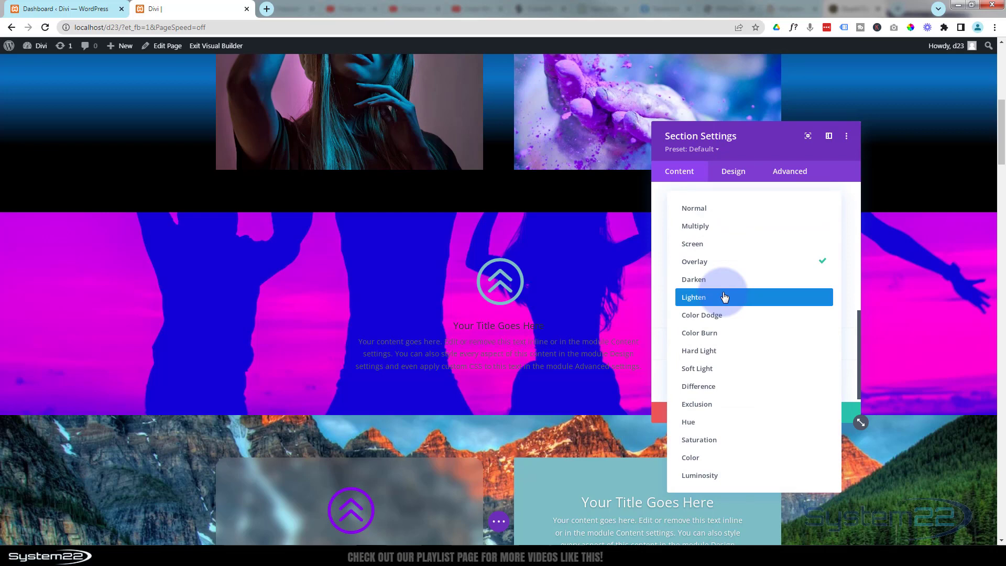
left_click(715, 282)
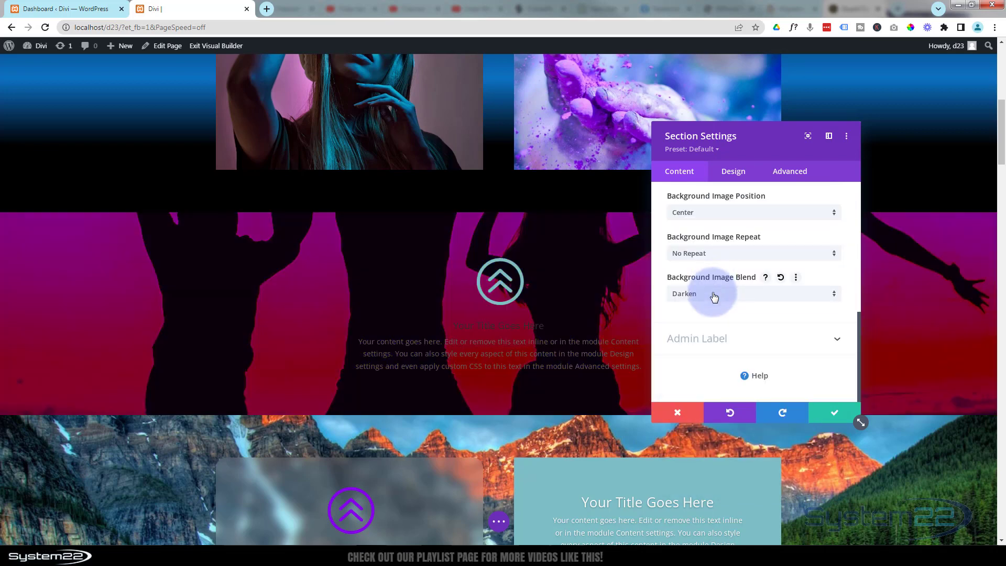
left_click(716, 296)
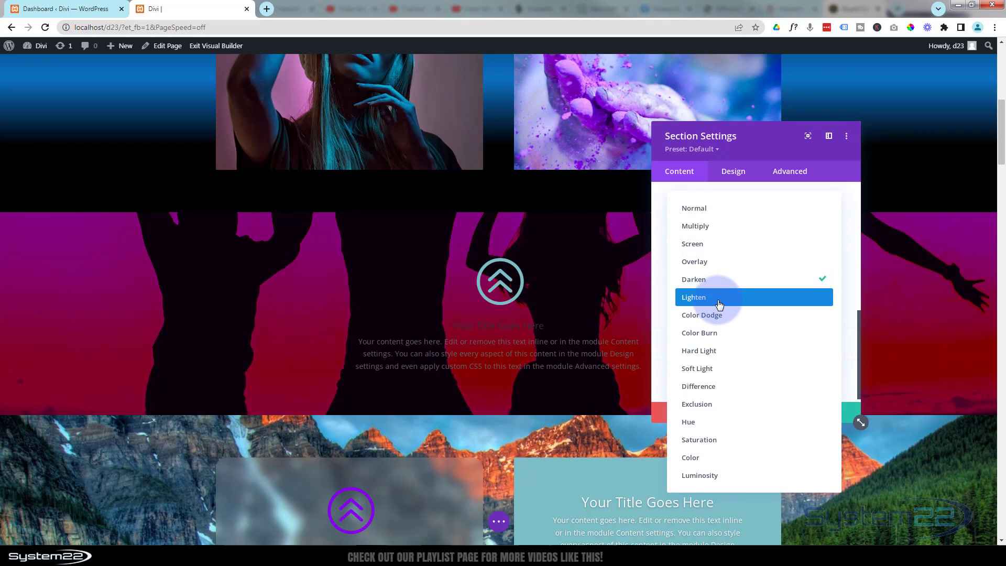
left_click(720, 299)
left_click(719, 299)
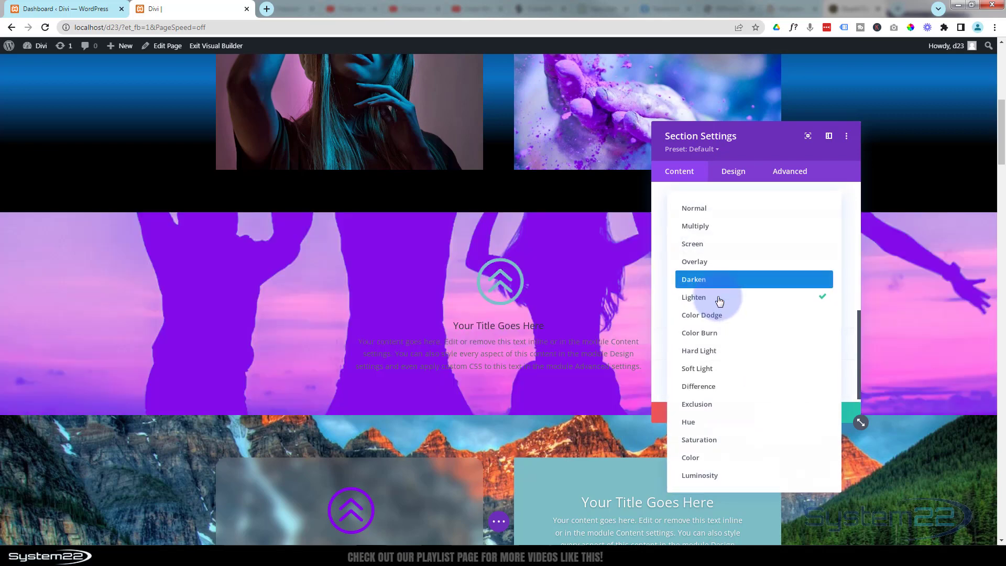
left_click(737, 389)
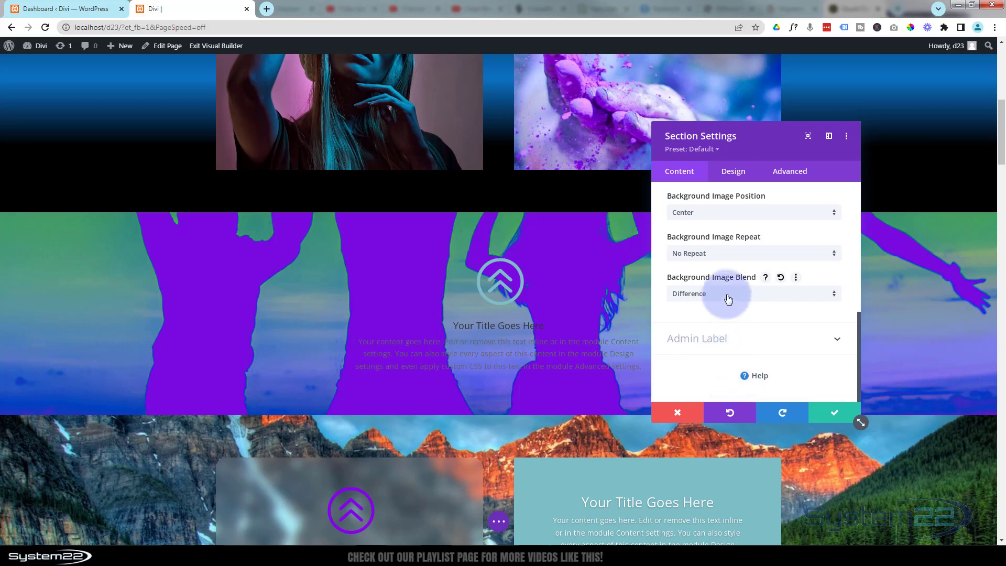
left_click(729, 298)
left_click(725, 405)
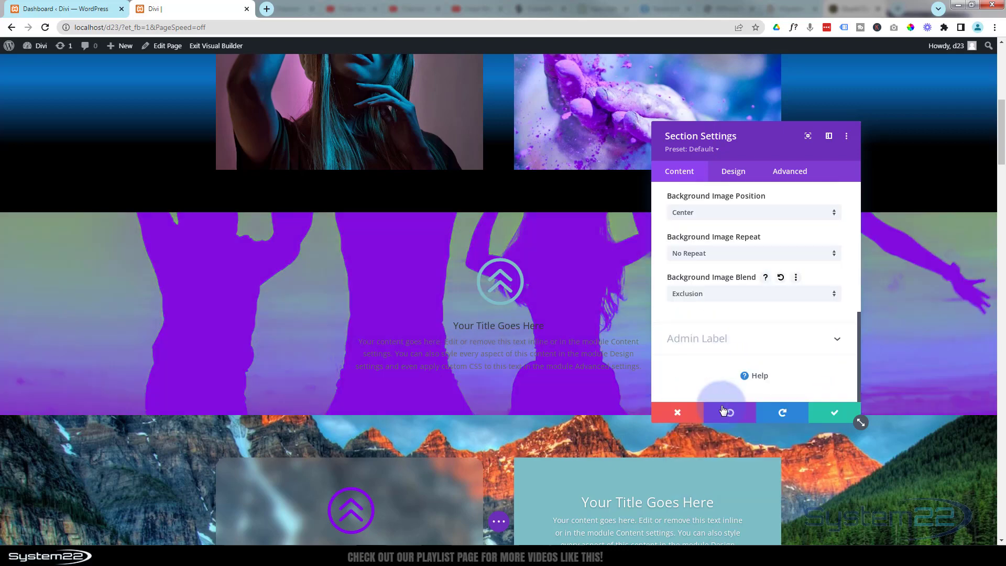
Set the section's background image blend to Luminosity and save the section settings.
left_click(728, 297)
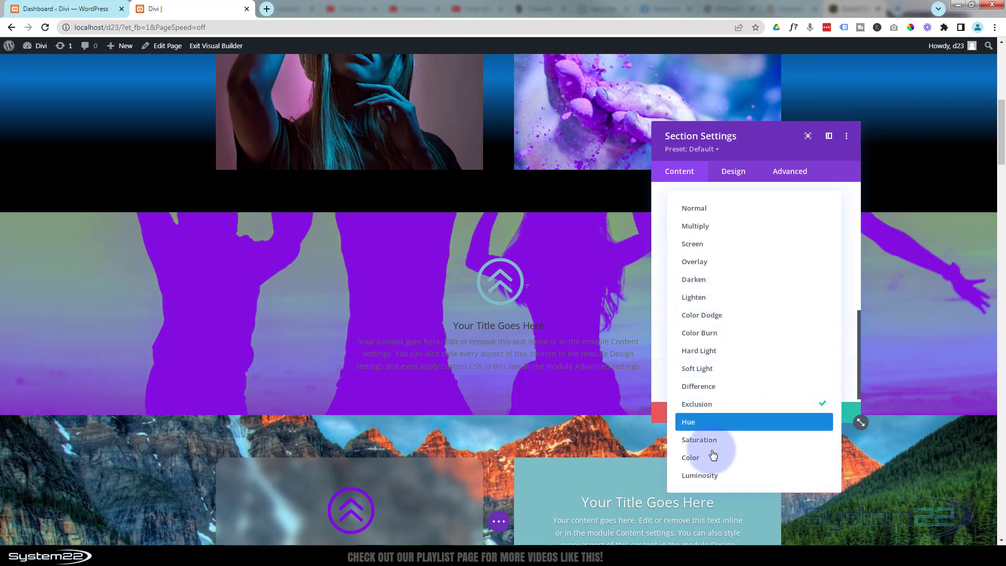
left_click(702, 475)
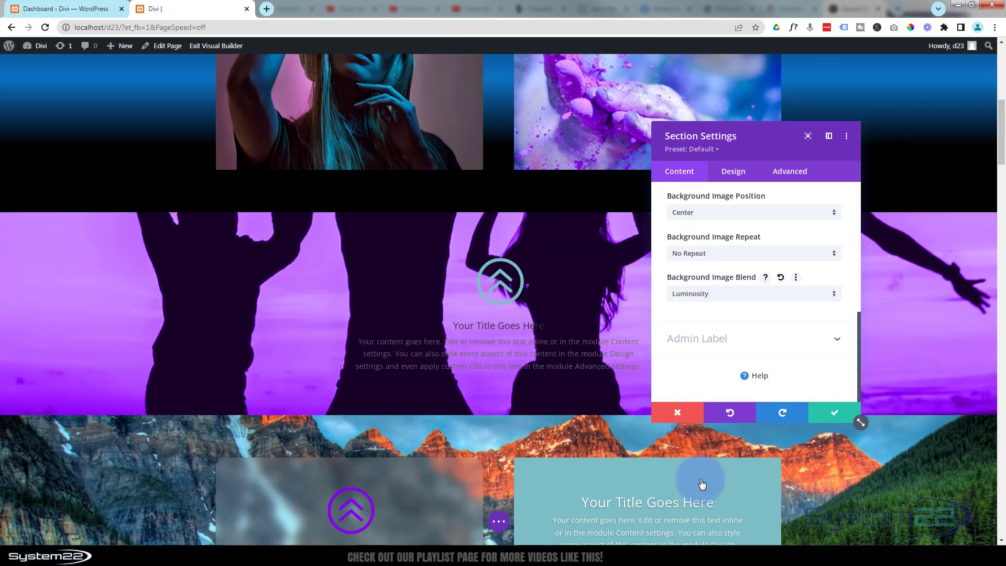
left_click(845, 423)
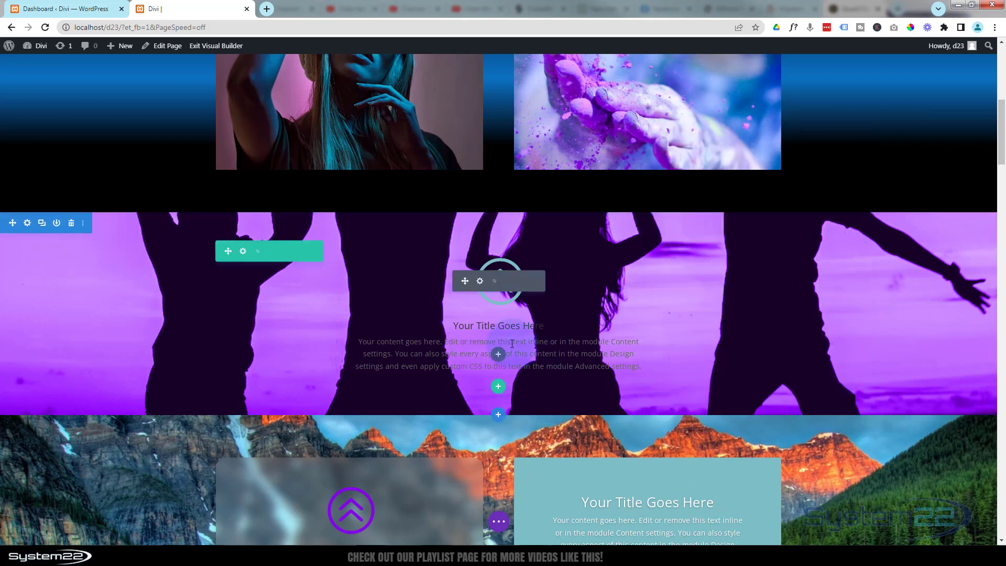
Set the blurb module's text color to Light and save its settings.
left_click(481, 283)
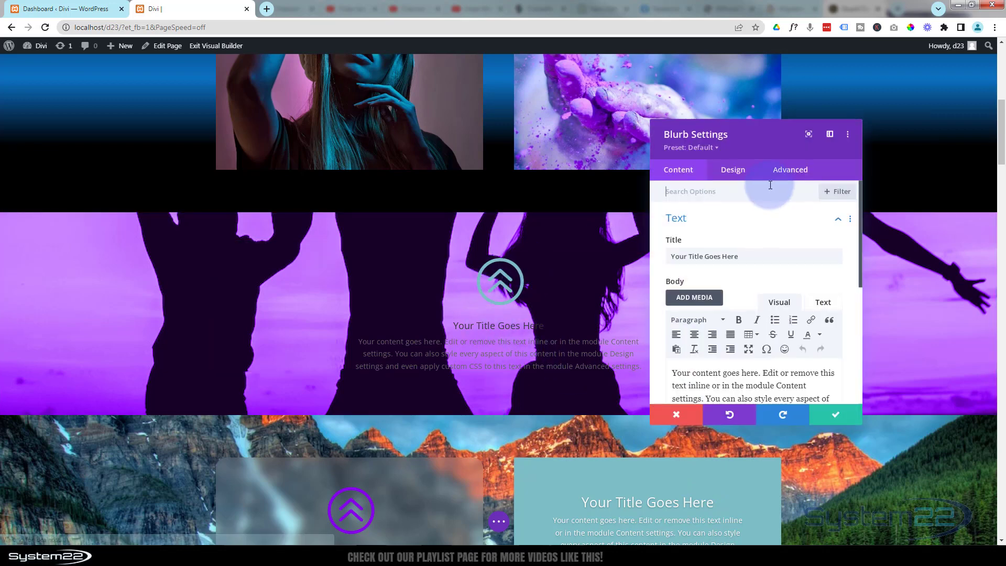
left_click(734, 173)
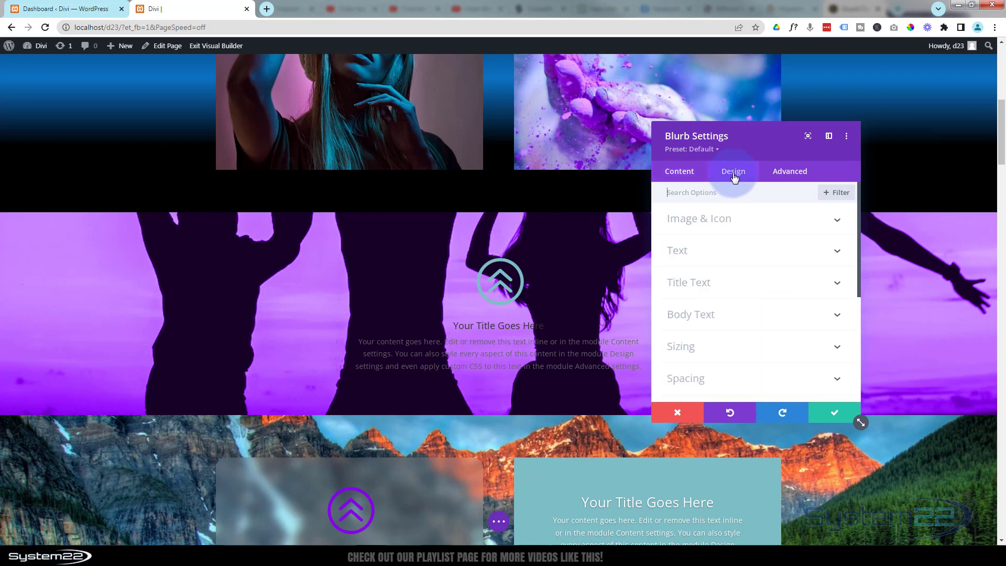
left_click(752, 256)
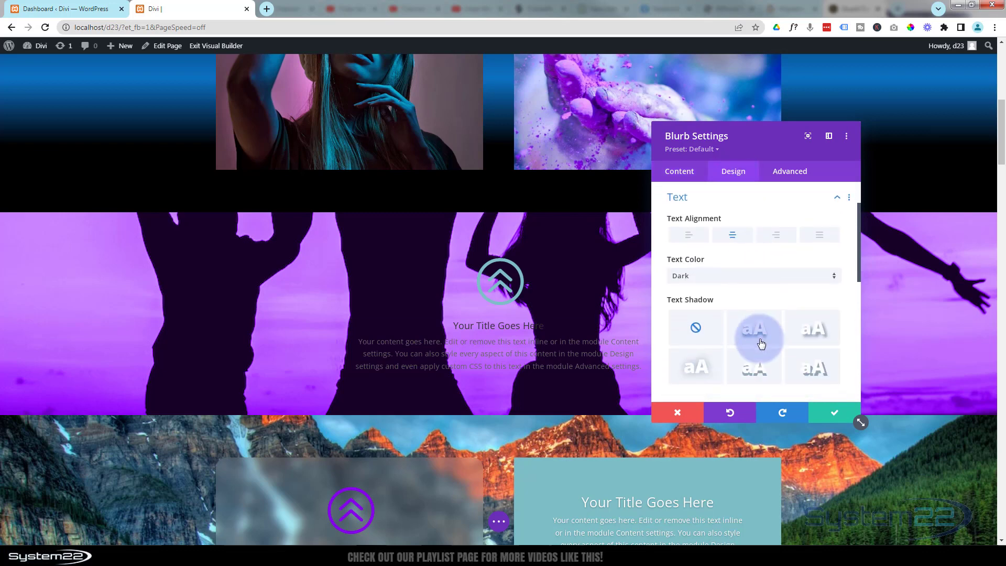
left_click(727, 277)
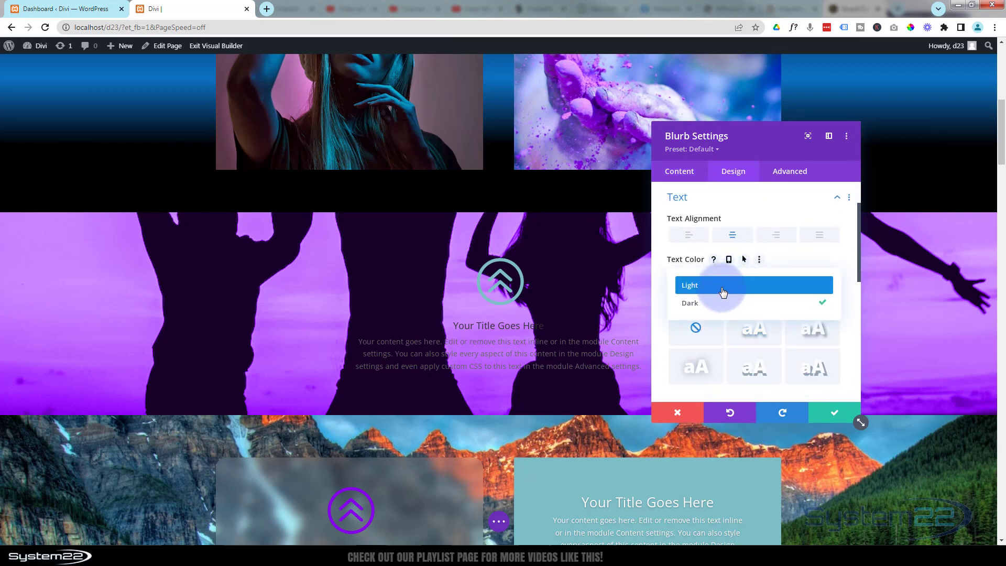
left_click(722, 290)
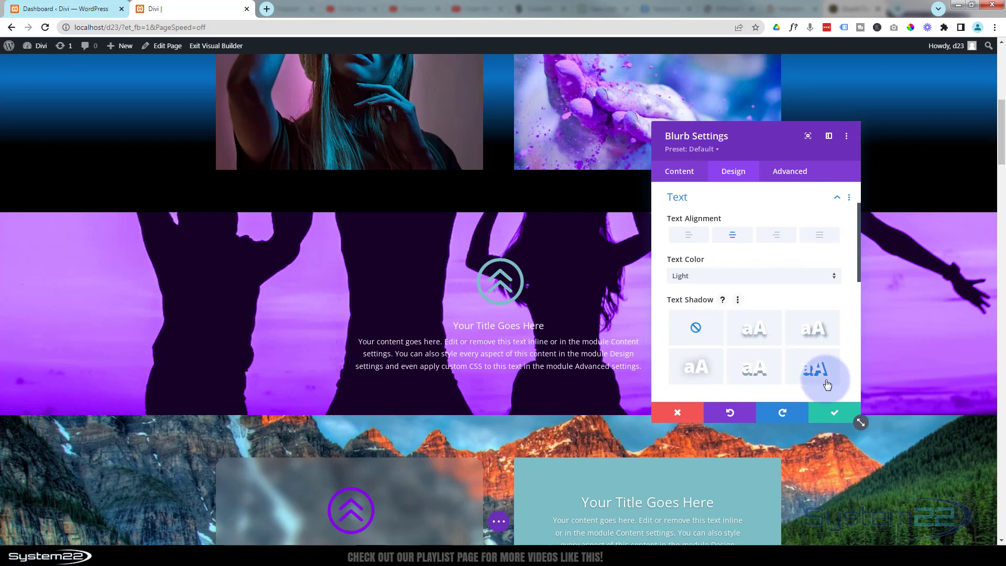
left_click(835, 411)
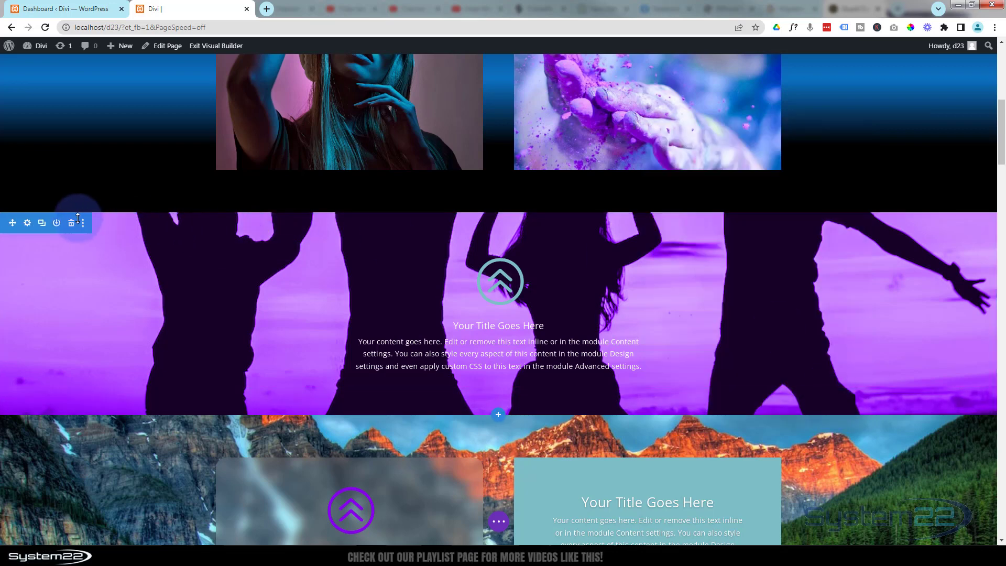
Remove the background color and the background image from the silhouette section.
left_click(27, 224)
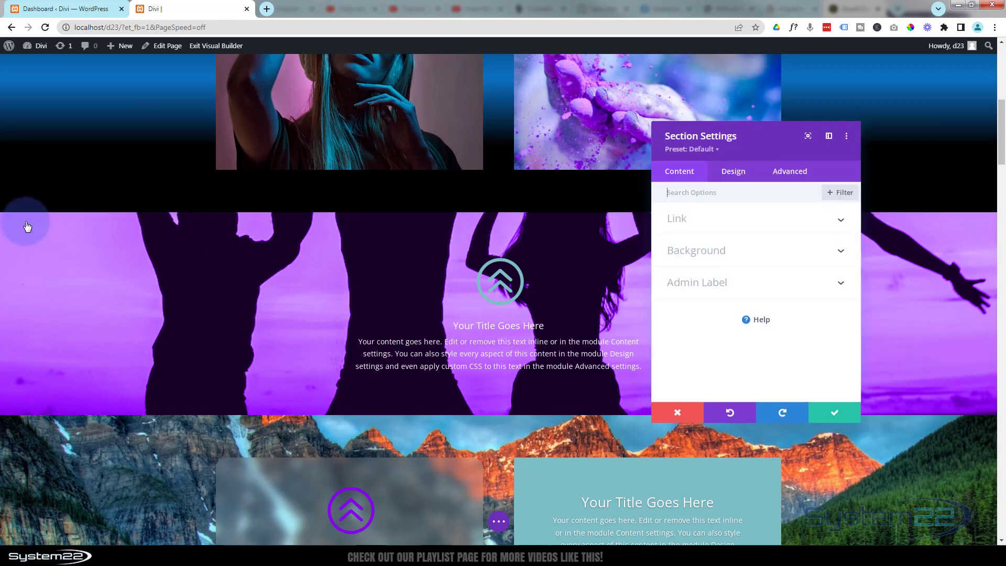
left_click(719, 255)
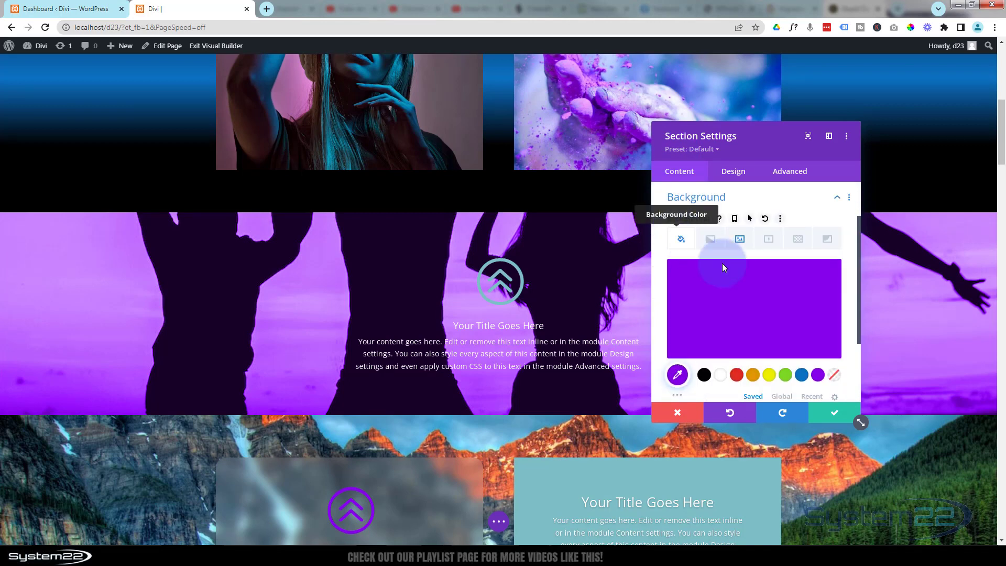
left_click(810, 276)
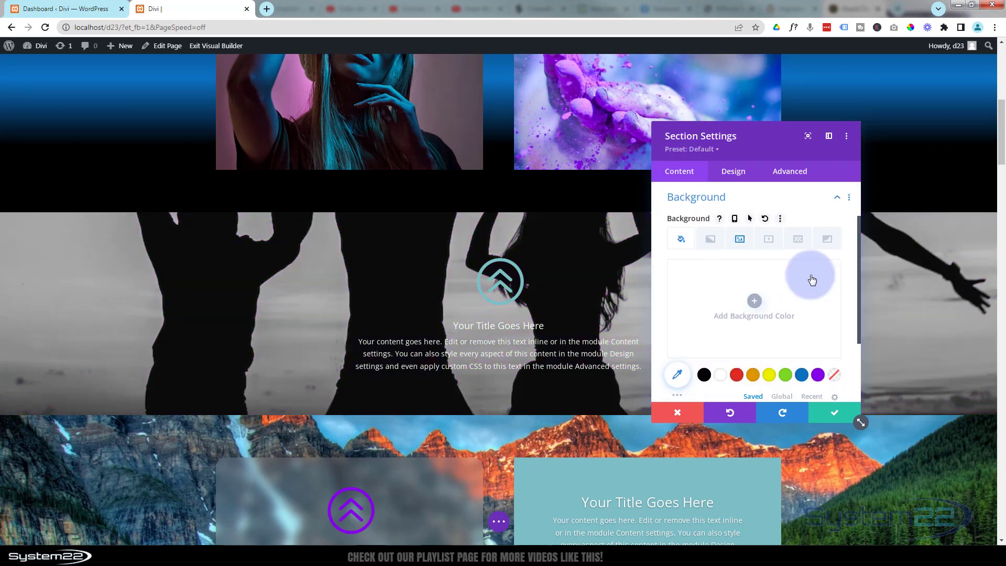
left_click(739, 238)
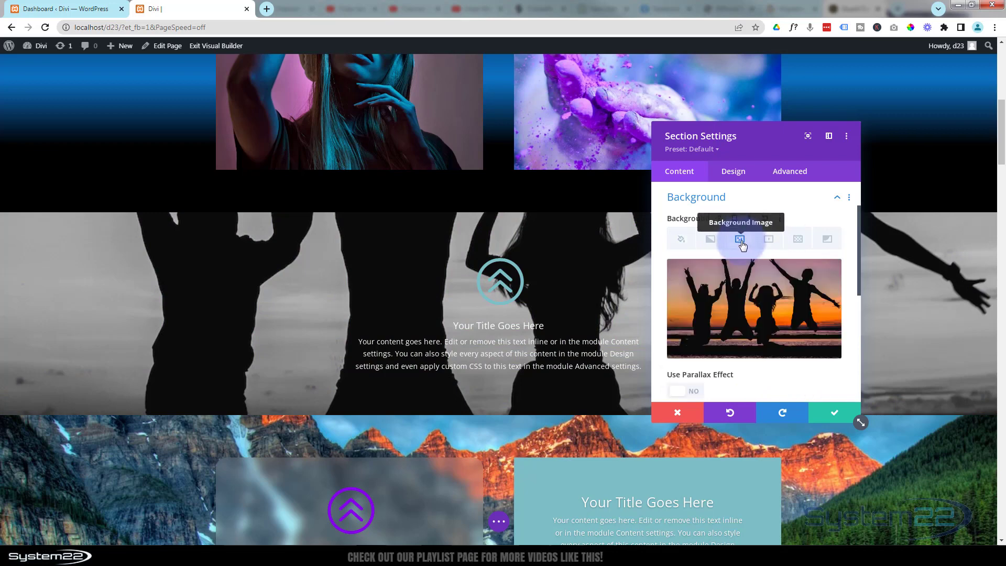
left_click(810, 277)
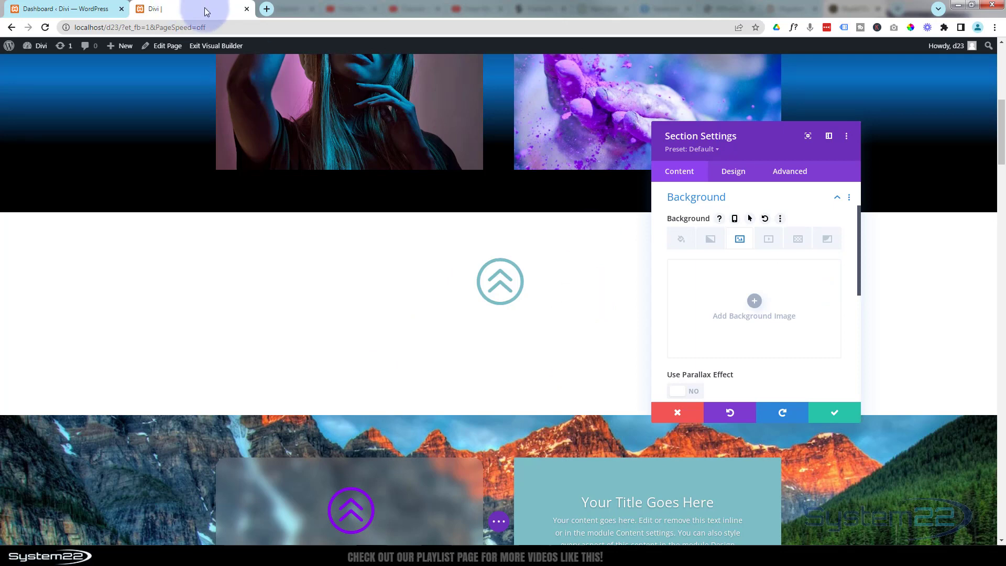
Open pexels.com in a new browser tab and go to its free stock videos.
left_click(266, 9)
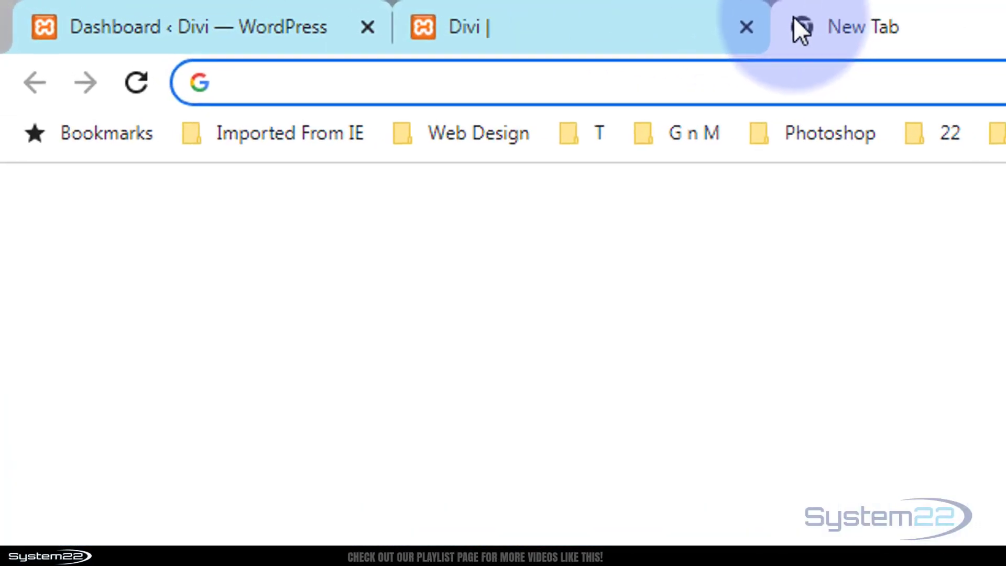
type("pexe")
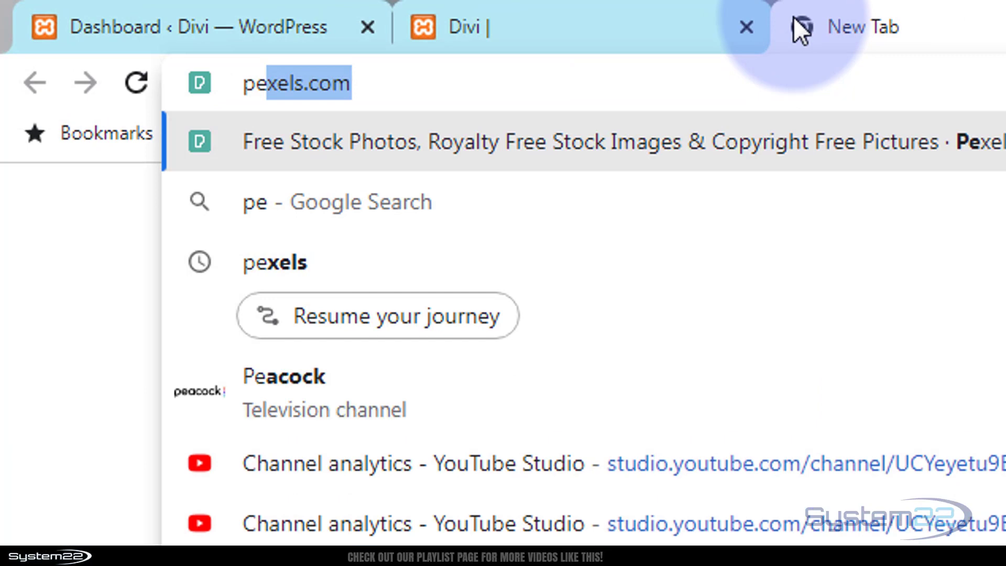
type("ls")
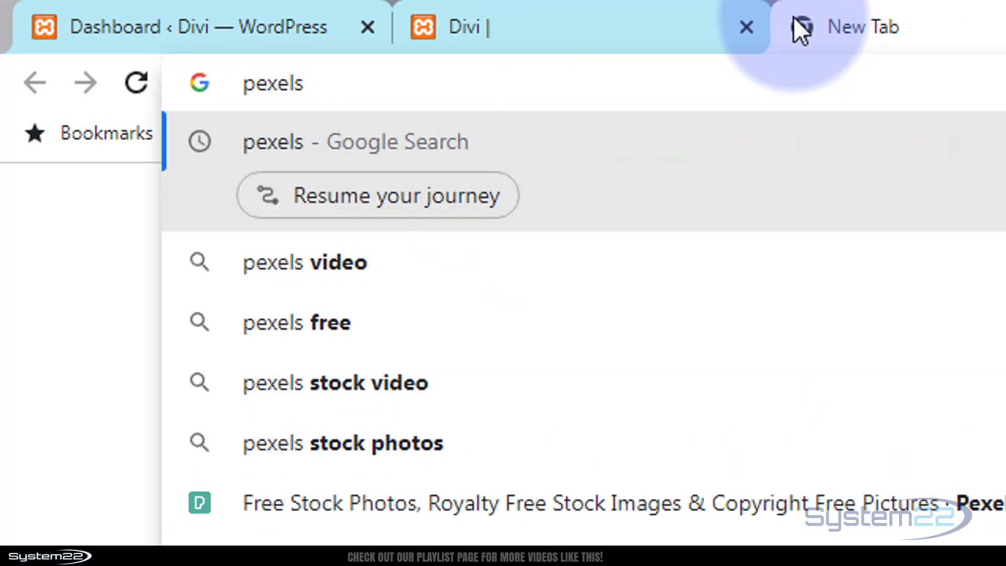
type(".com")
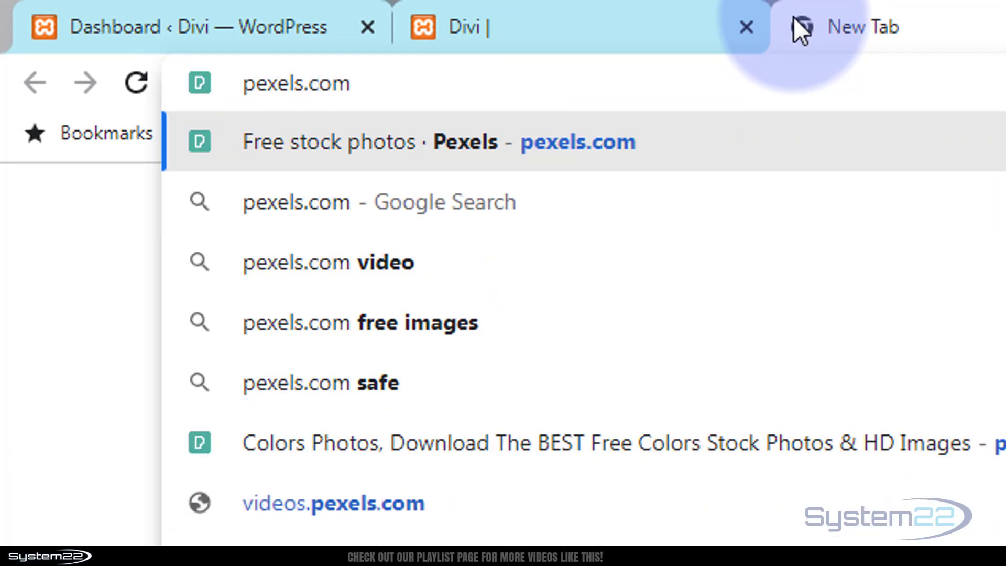
key("Return")
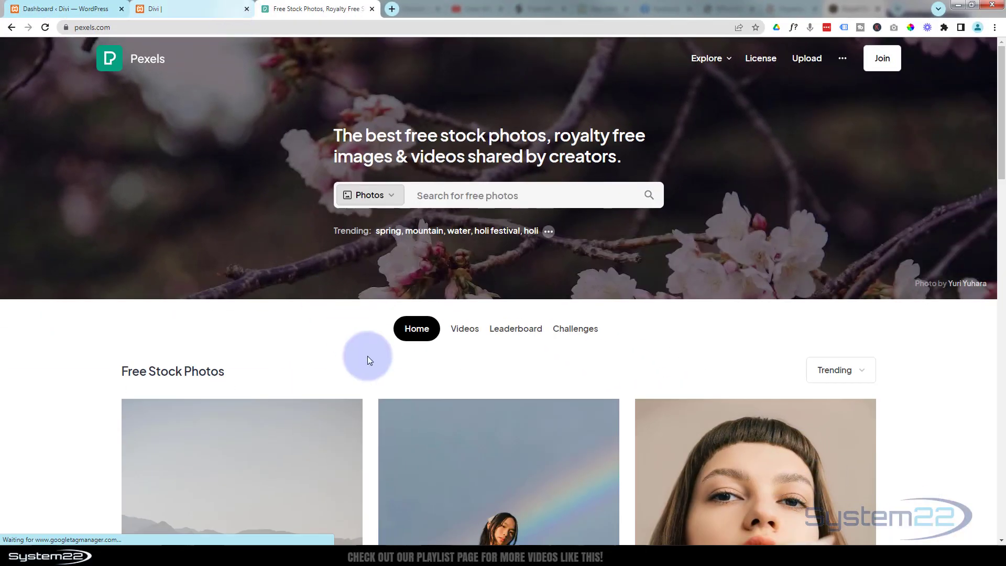
left_click(452, 330)
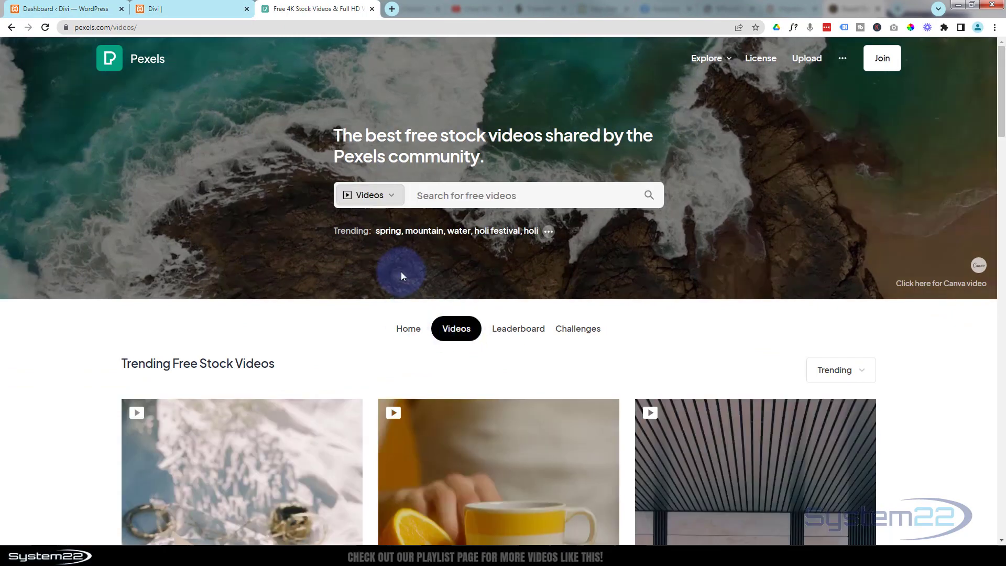
Search the Pexels stock videos for "beach".
scroll(401, 272, "down", 2)
scroll(401, 272, "down", 2)
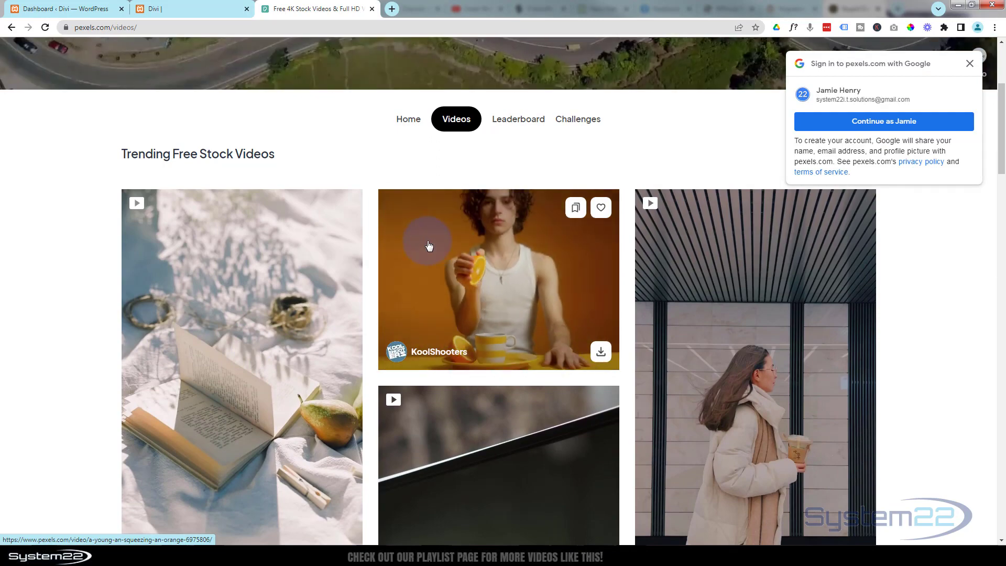
scroll(398, 245, "up", 4)
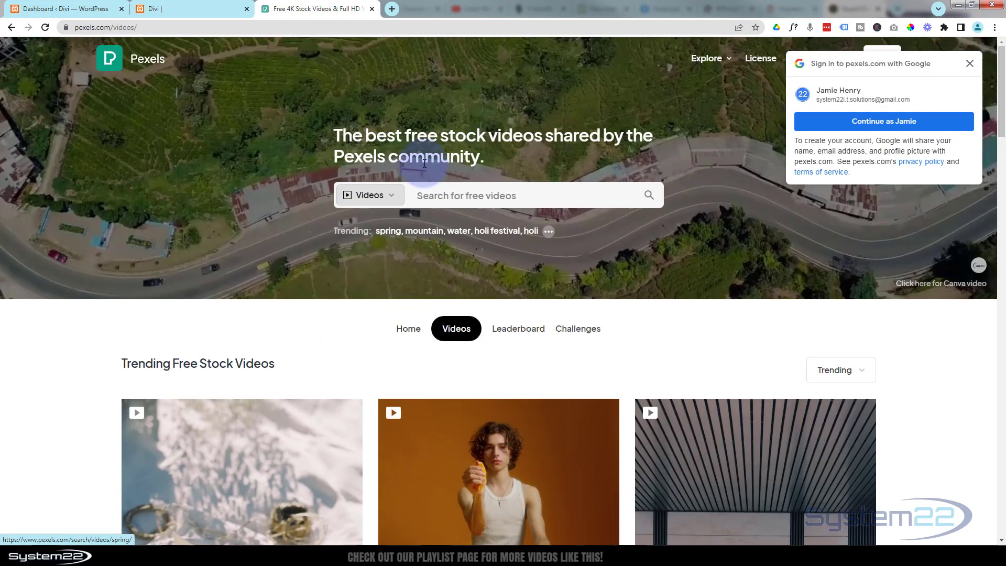
left_click(443, 197)
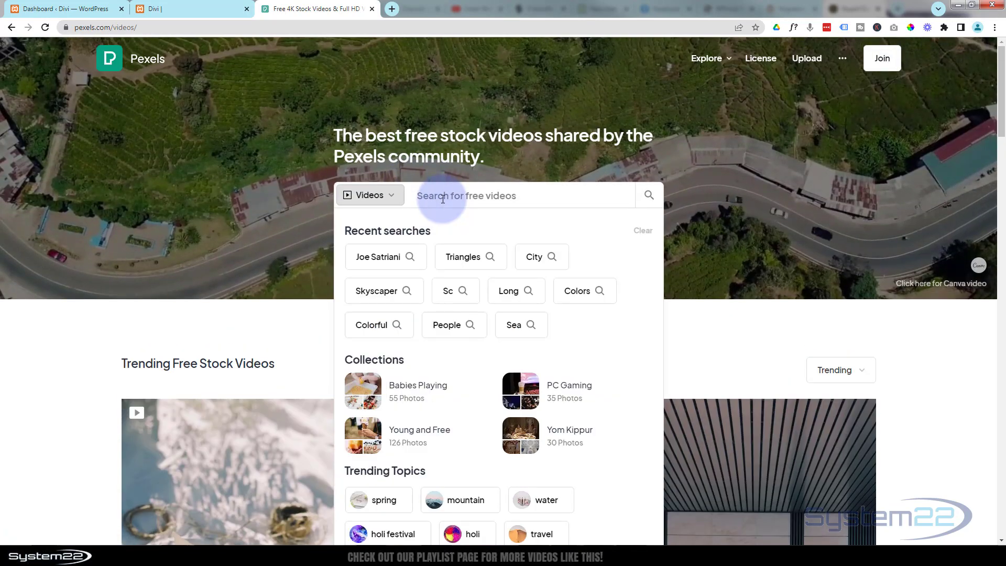
type("beach")
key("Return")
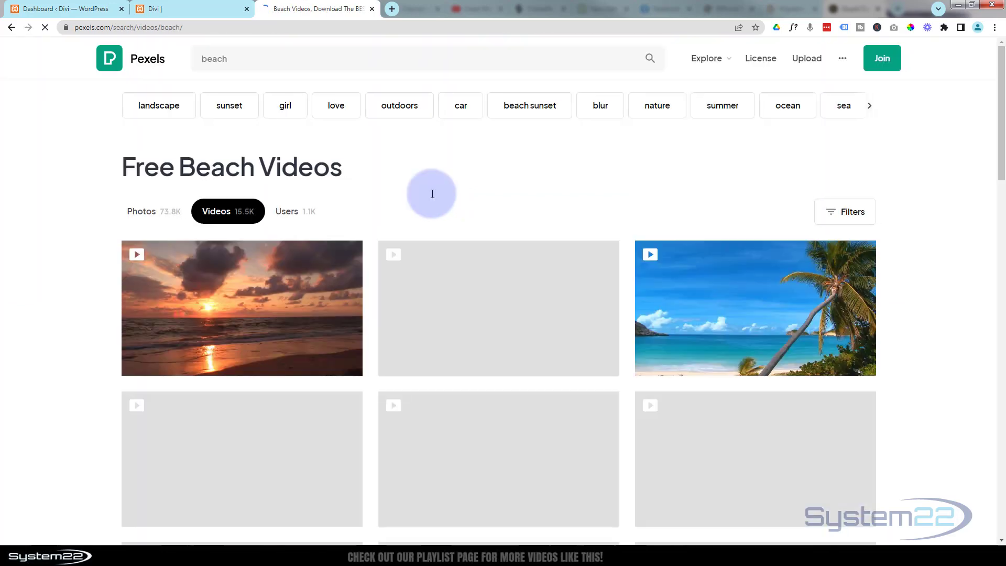
Download the aerial beach video of waves splashing onto rocks from the search results.
mouse_move(254, 308)
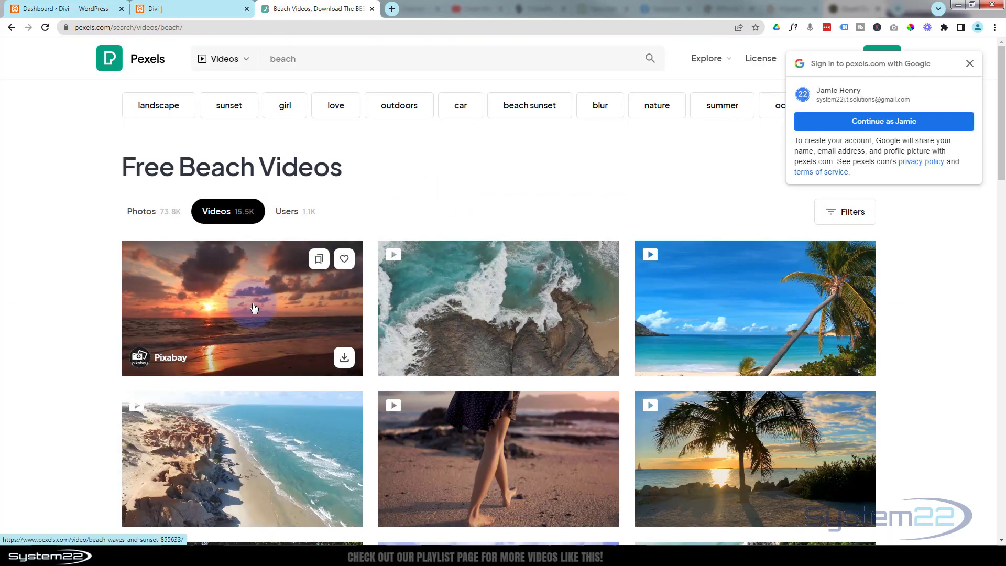
mouse_move(566, 334)
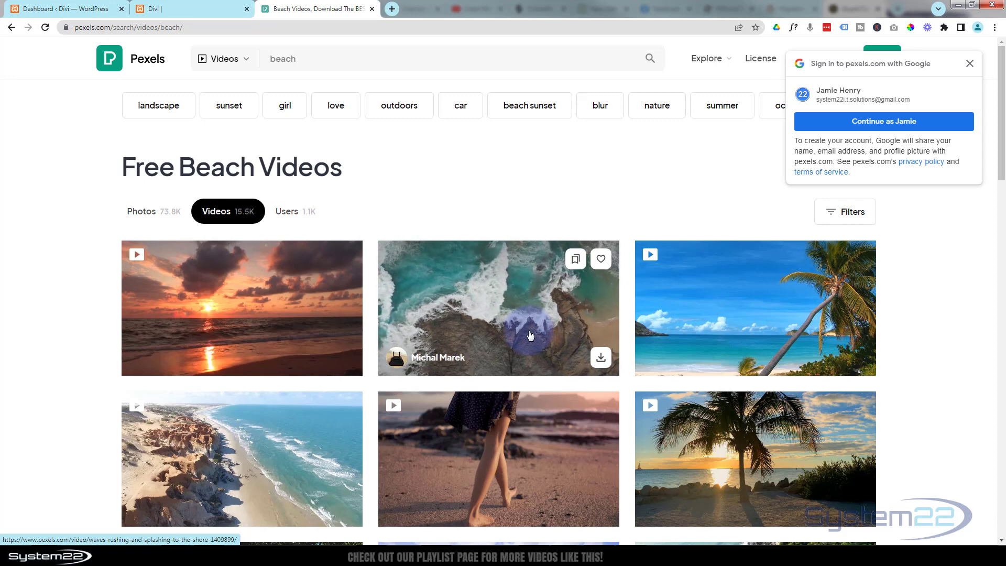
mouse_move(755, 328)
mouse_move(499, 303)
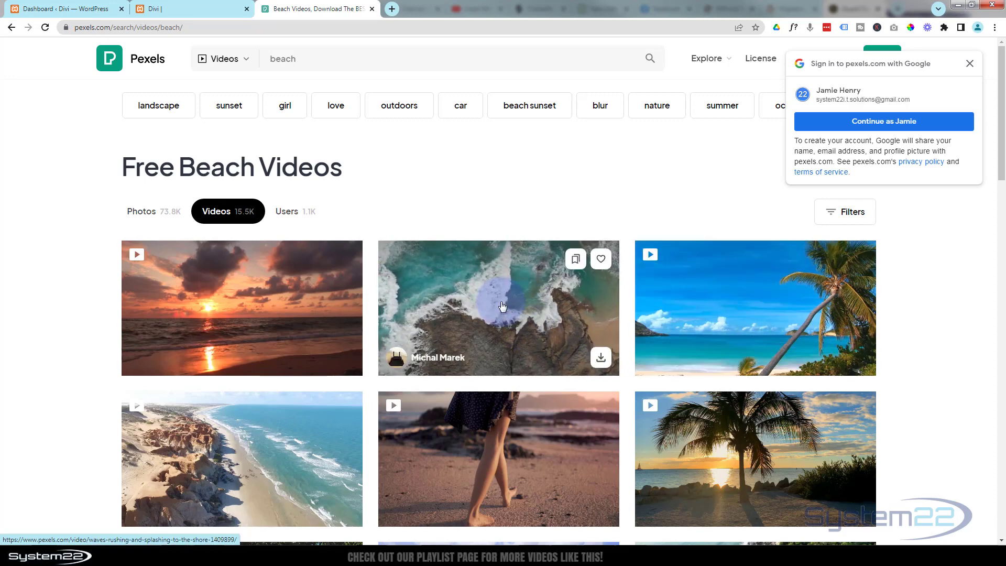
left_click(601, 359)
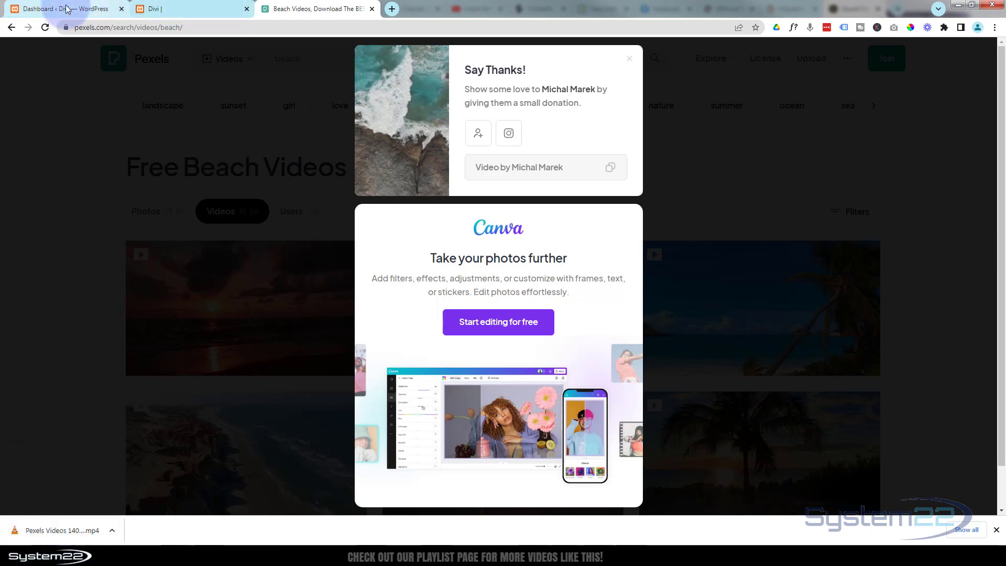
Return to the Divi page and upload the downloaded Pexels video as the section's MP4 background video.
left_click(181, 8)
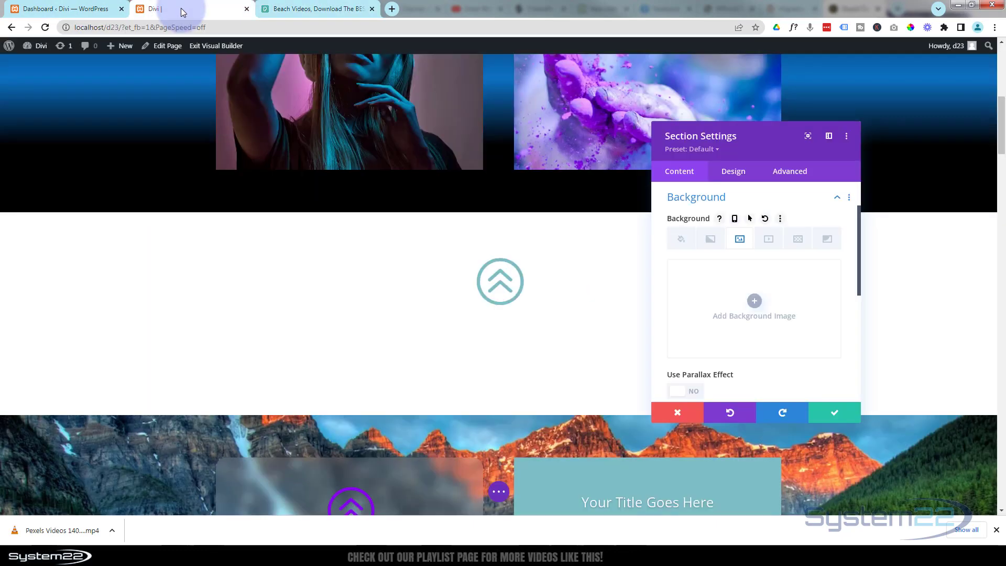
left_click(770, 240)
scroll(715, 290, "down", 1)
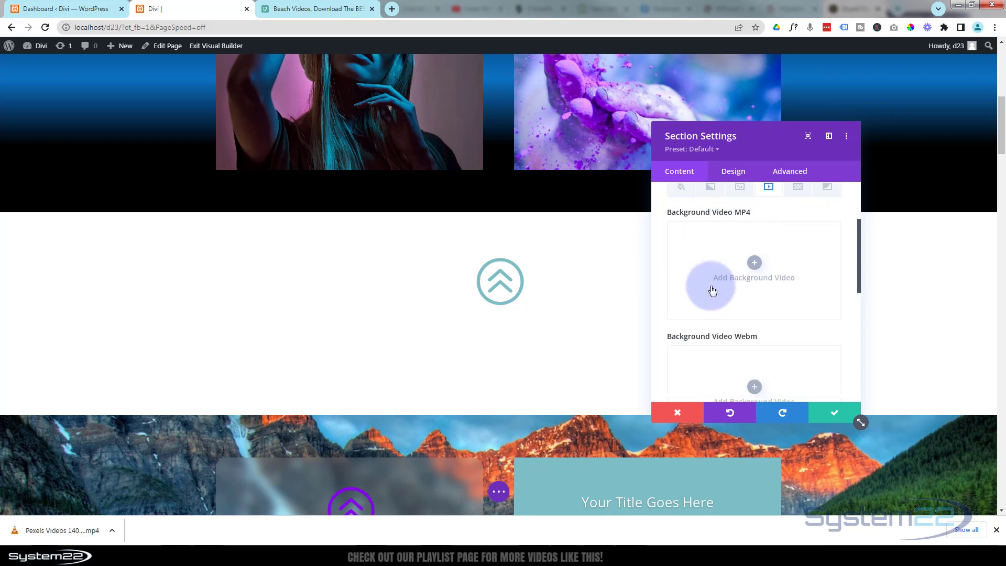
left_click(754, 264)
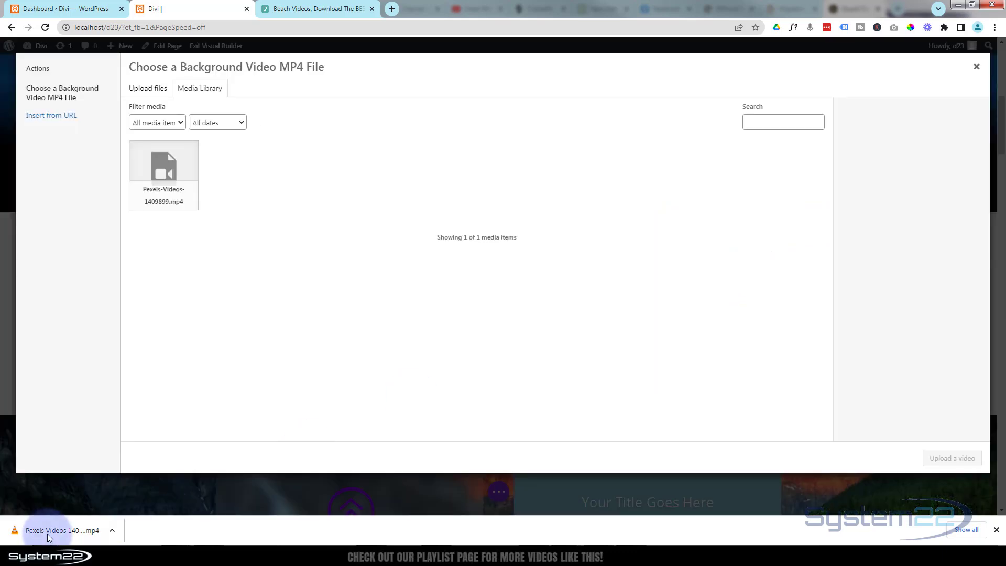
left_click_drag(47, 534, 287, 158)
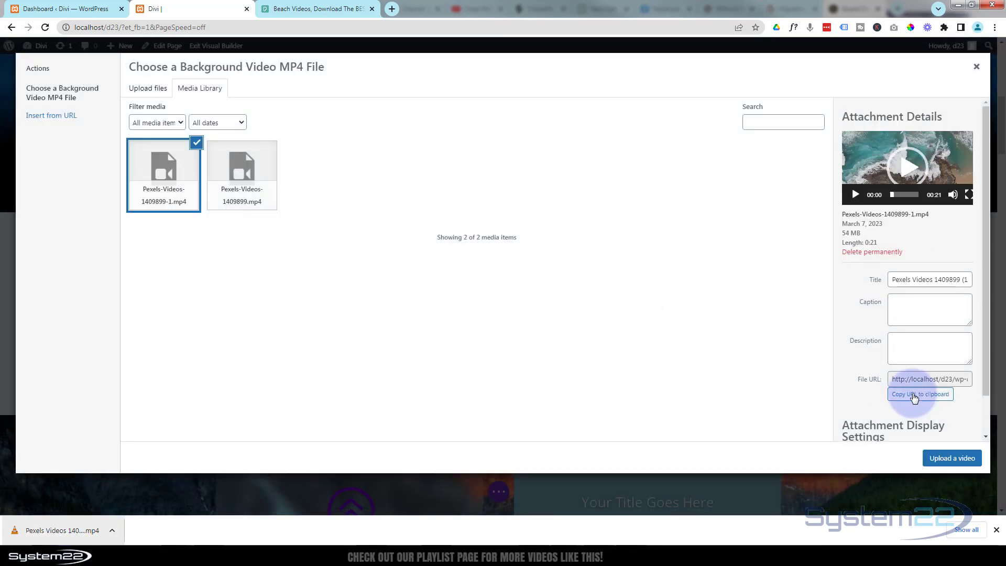
left_click(952, 458)
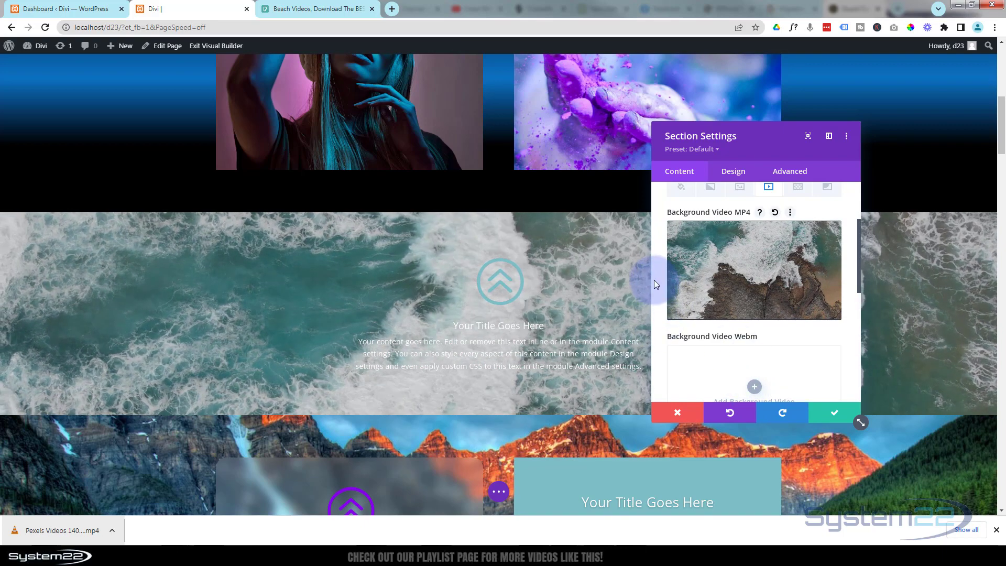
Examine the section's background video options, including WebM video, width, height and the pause settings.
scroll(655, 283, "down", 2)
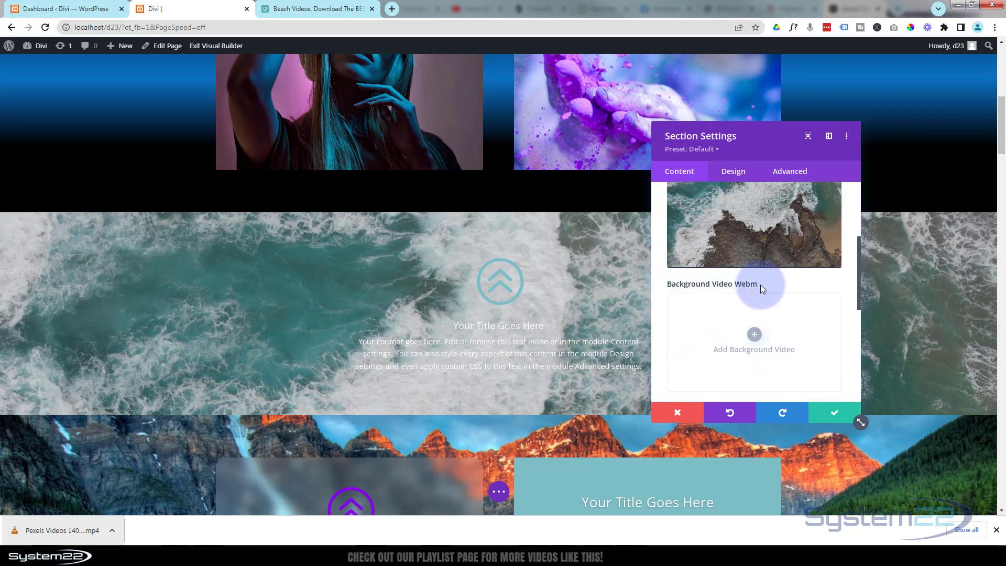
scroll(724, 355, "up", 3)
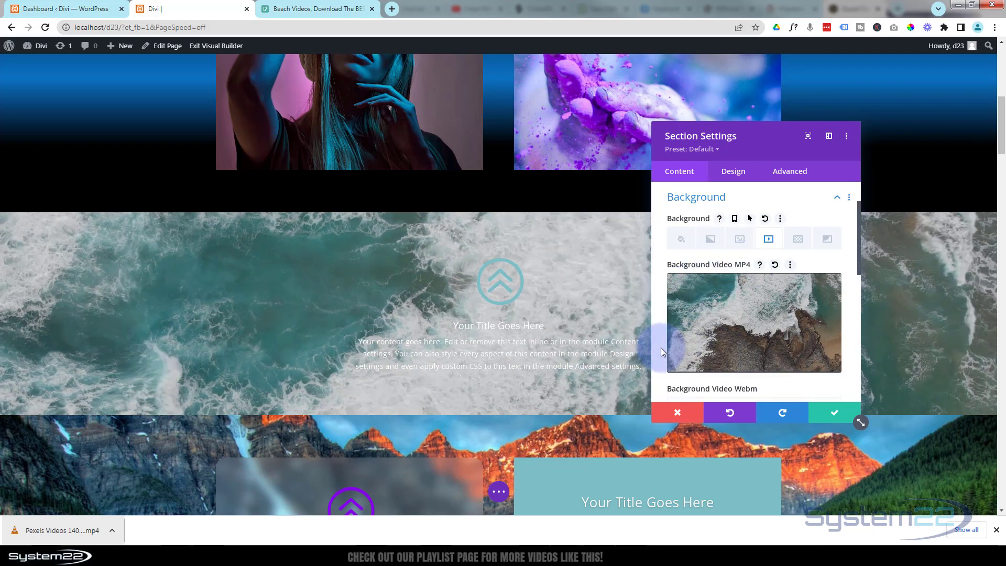
scroll(661, 348, "down", 5)
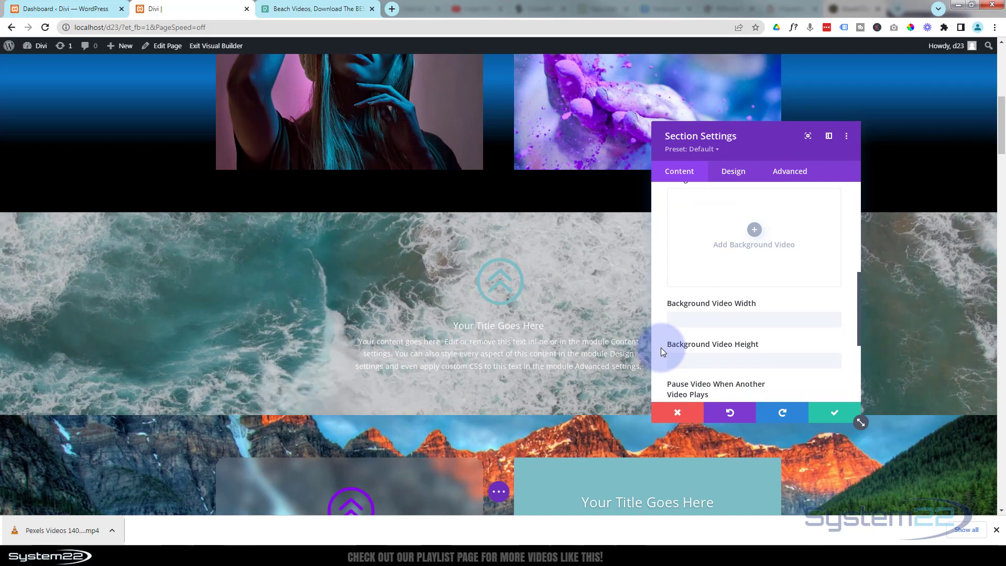
left_click(673, 319)
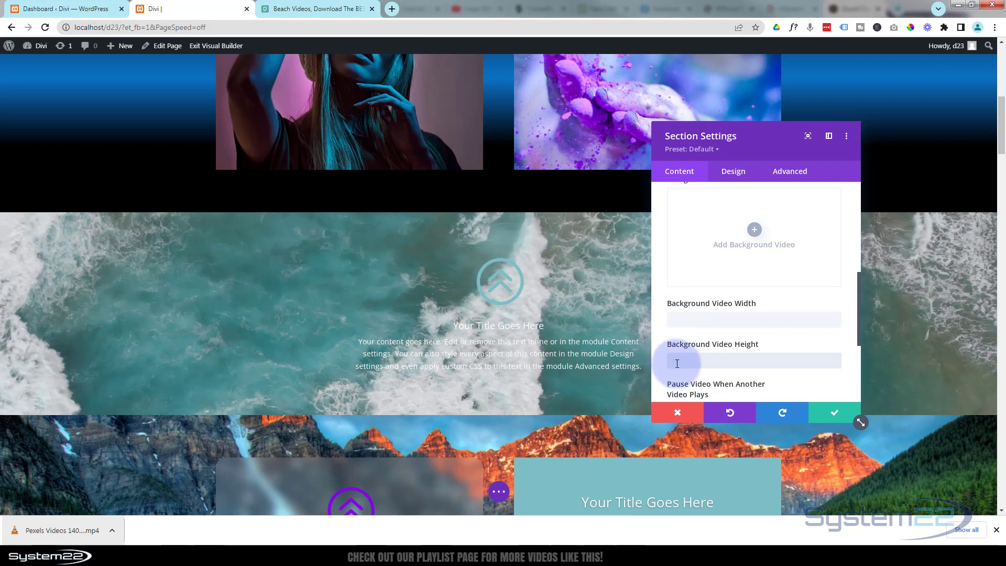
scroll(676, 360, "down", 2)
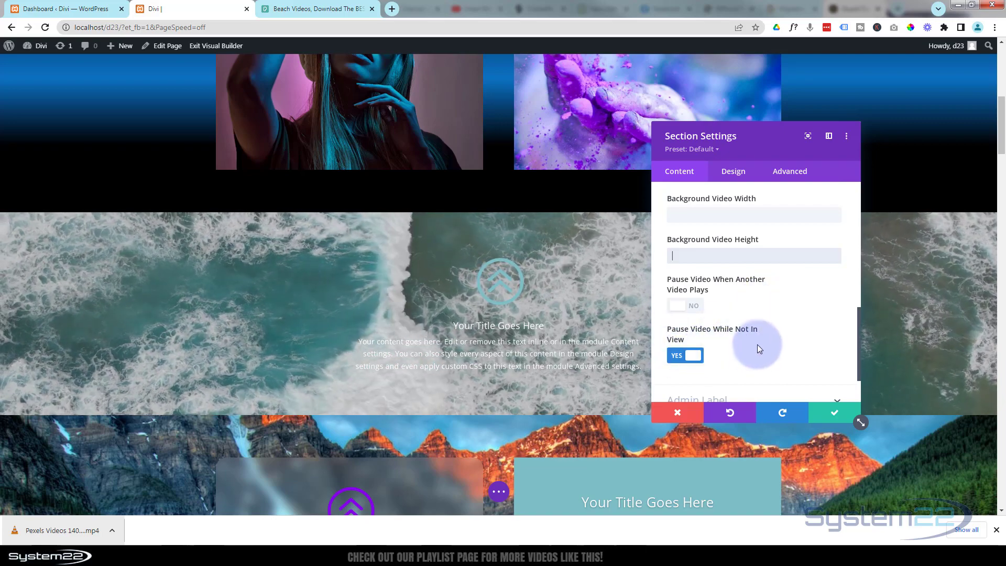
scroll(757, 345, "down", 2)
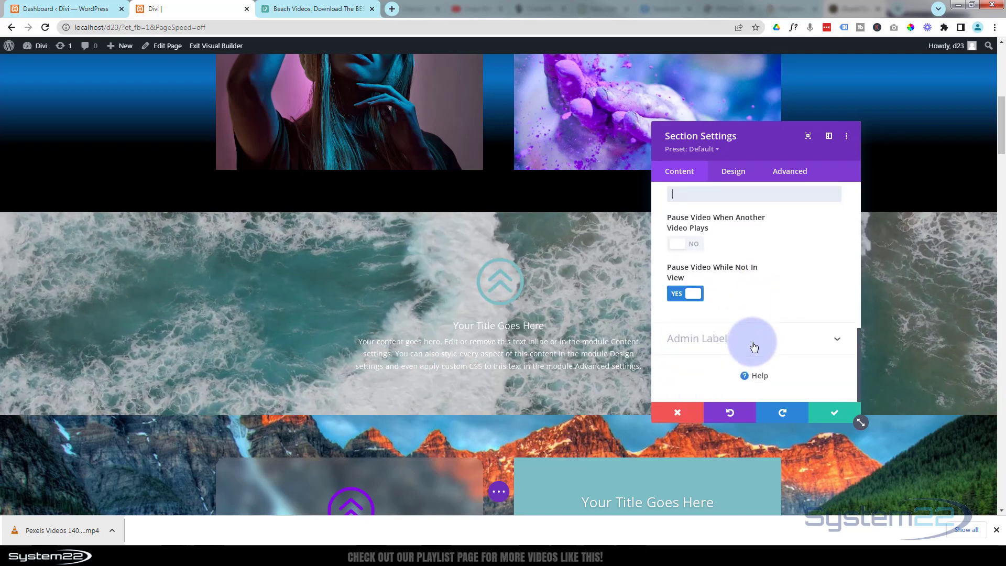
scroll(753, 347, "up", 6)
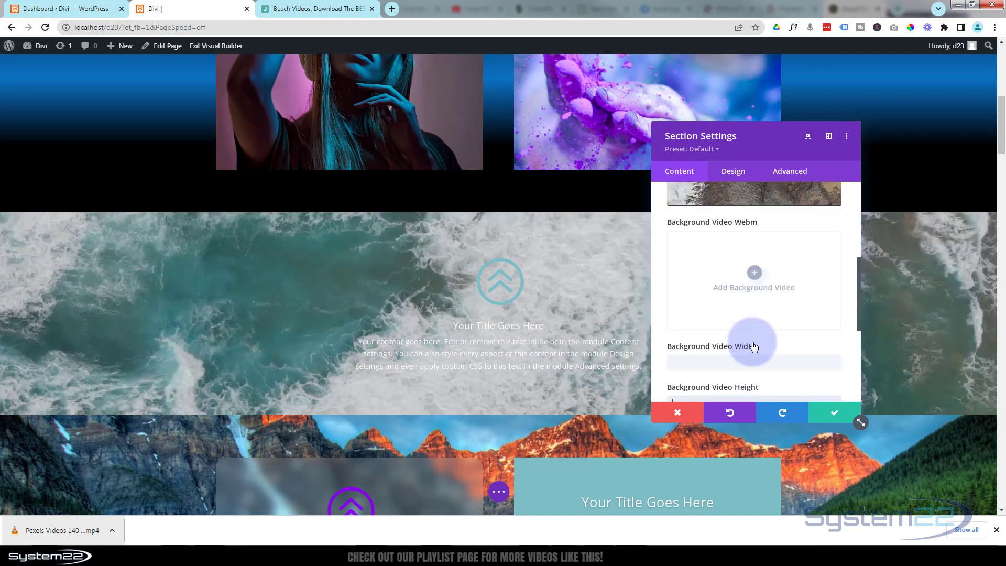
scroll(754, 346, "up", 5)
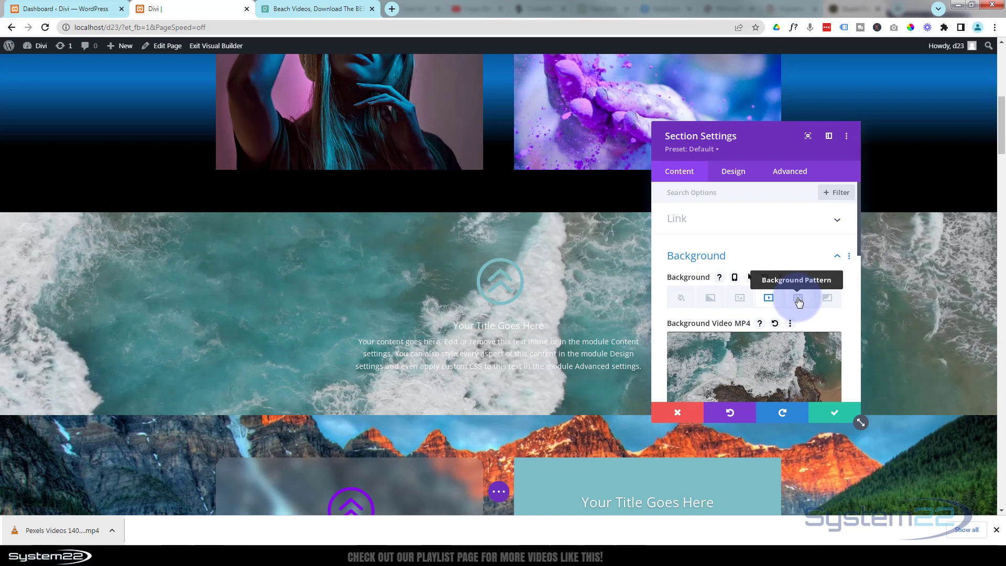
Add a Polka Dots background pattern over the section's background video.
left_click(798, 300)
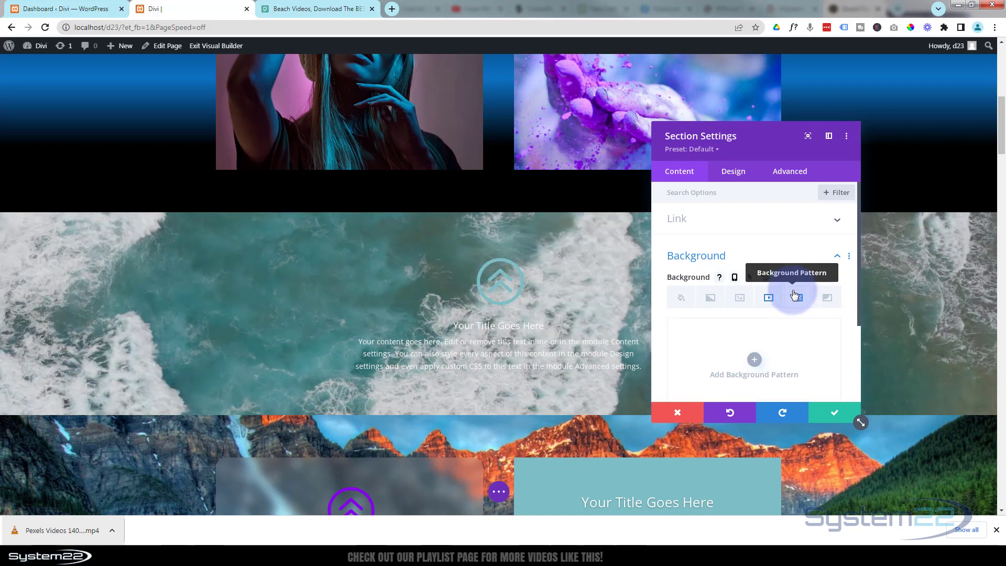
scroll(757, 301, "down", 2)
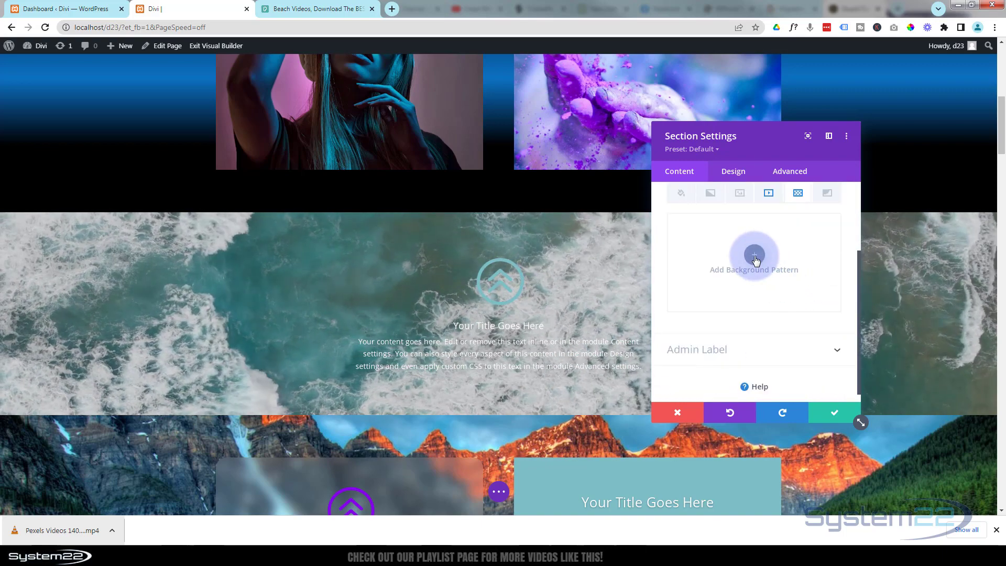
left_click(754, 255)
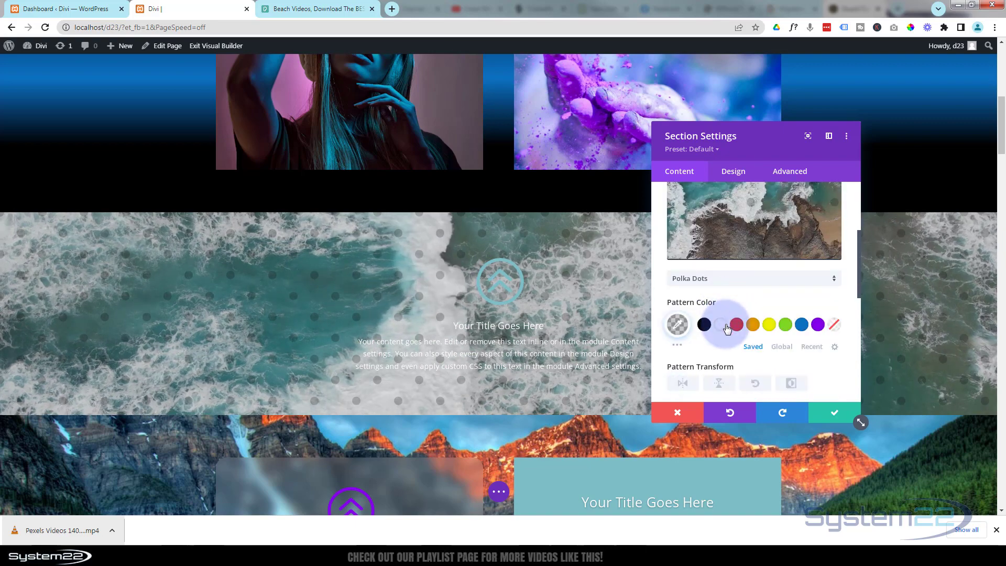
Color the section's polka dots white (#FFFFFF) and try the inverted pattern transform, switching it back off.
scroll(729, 315, "down", 1)
left_click(720, 325)
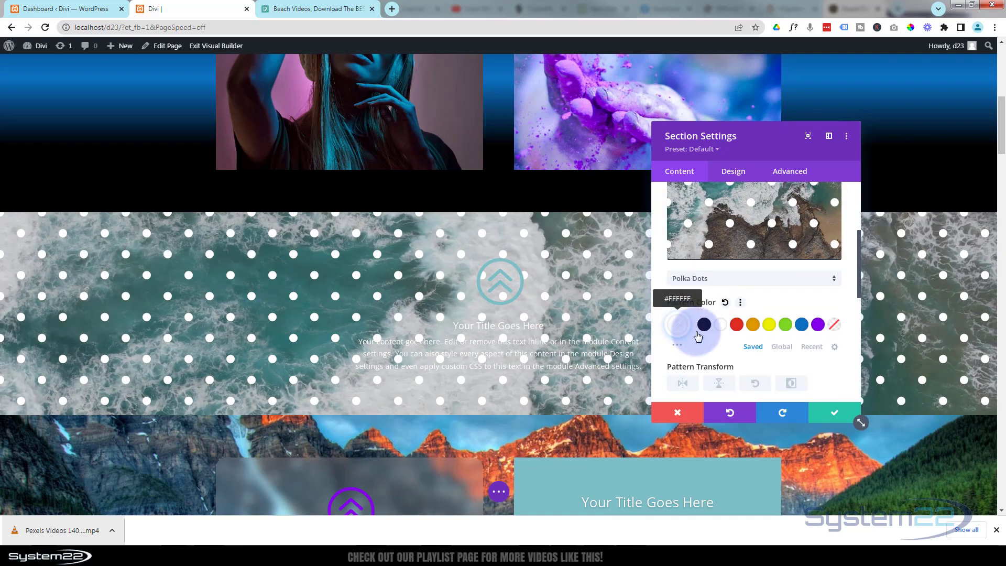
scroll(712, 341, "down", 1)
scroll(711, 340, "down", 3)
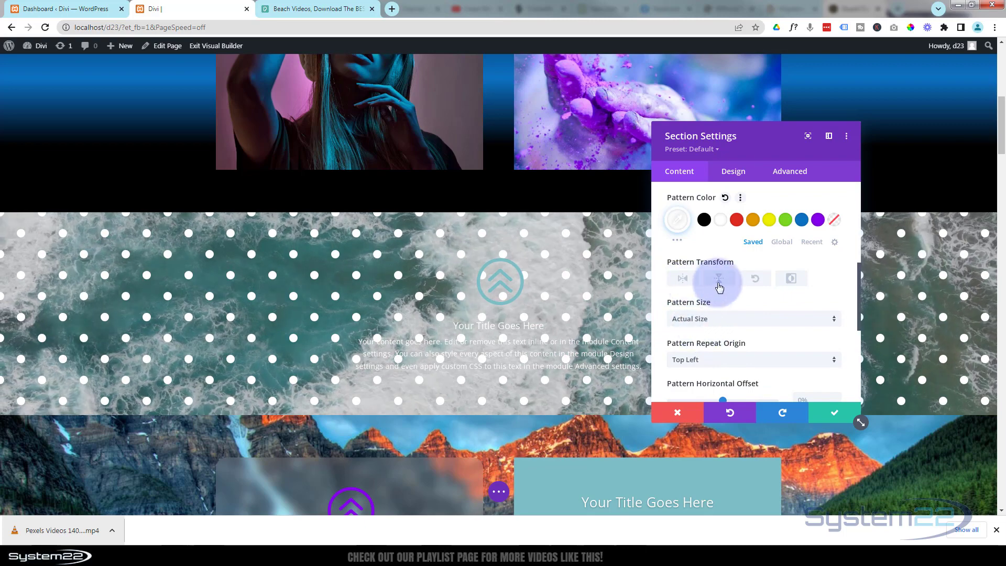
left_click(794, 283)
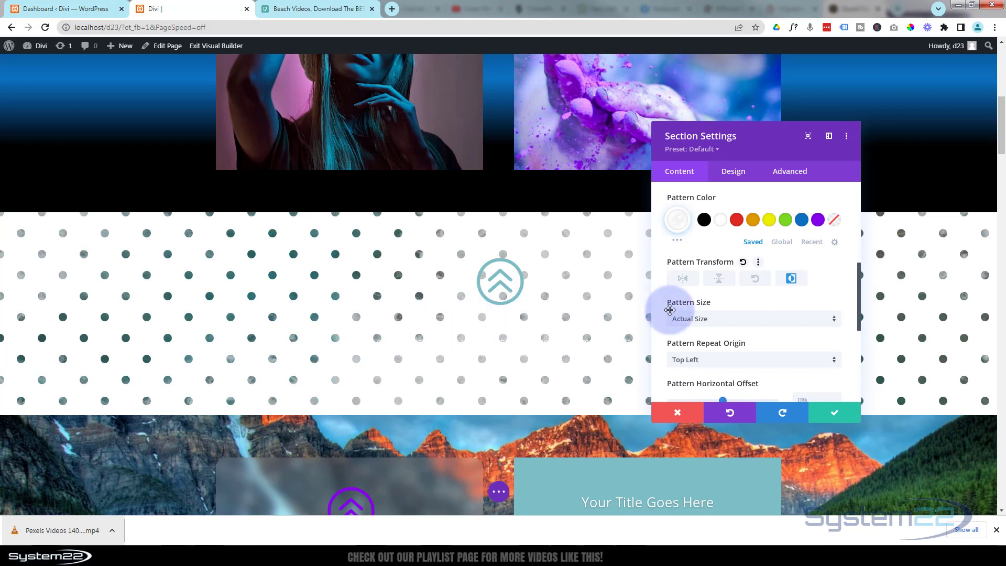
left_click(792, 281)
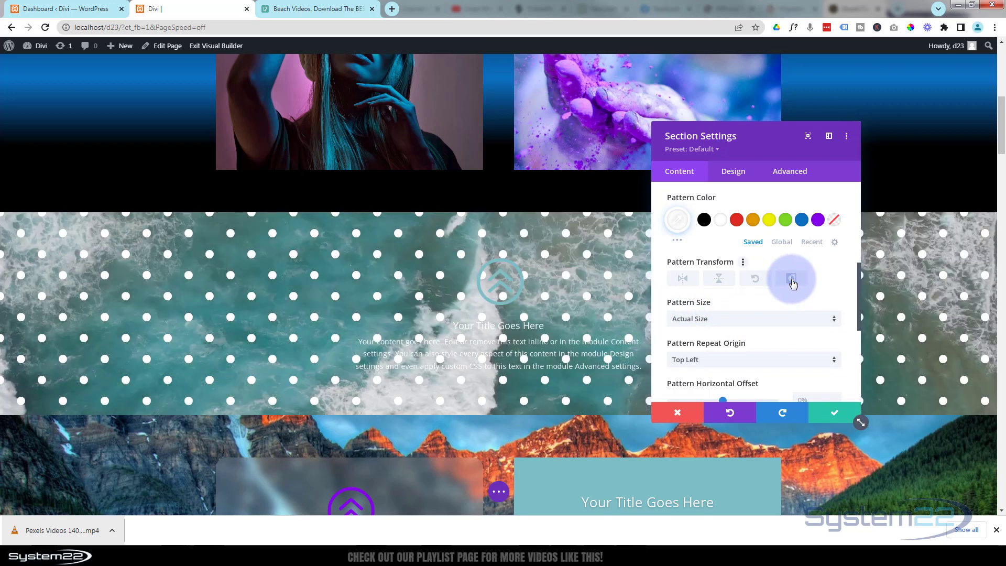
Give the polka dot pattern a custom size with a width of 38px.
left_click(758, 320)
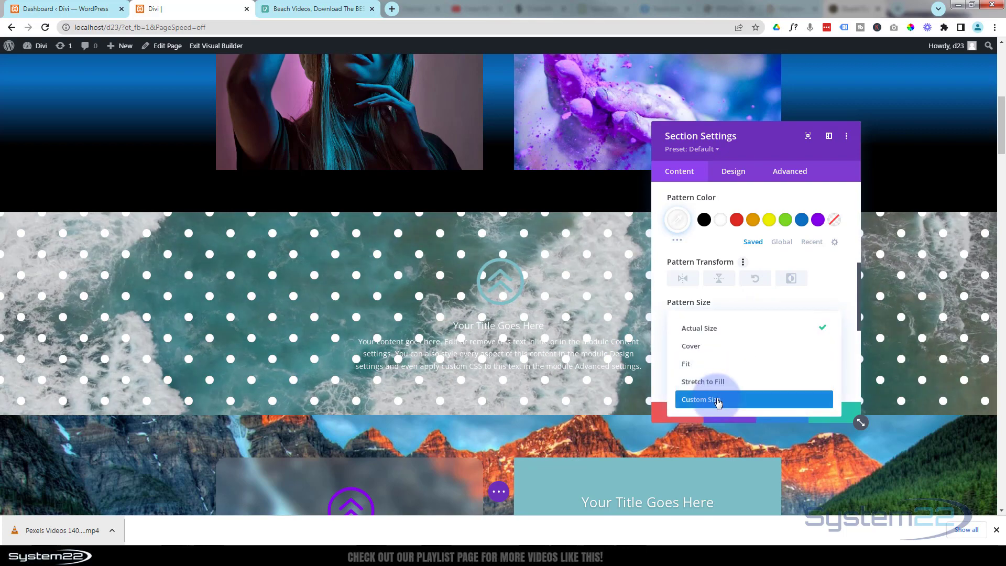
left_click(734, 399)
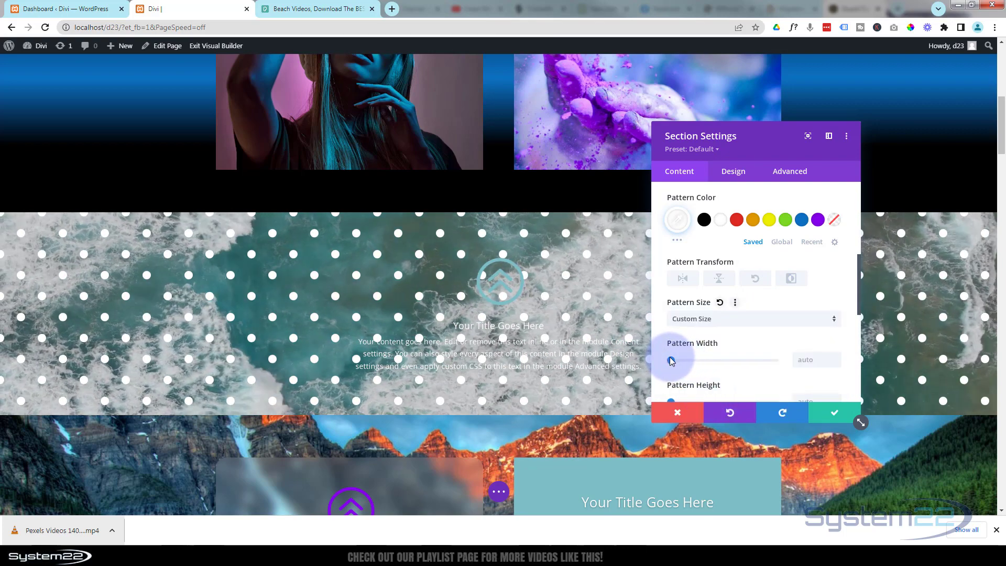
scroll(671, 351, "down", 1)
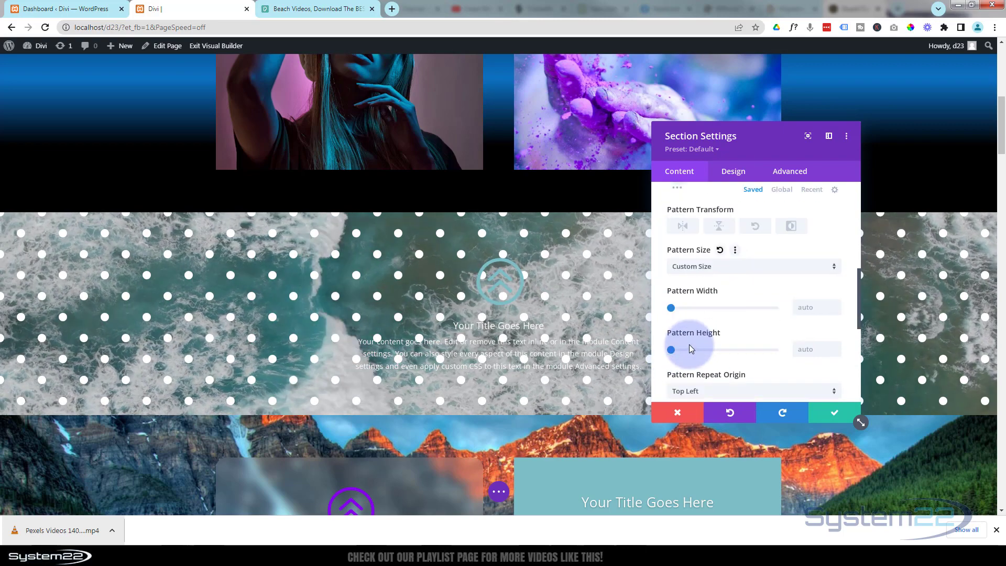
left_click_drag(672, 311, 677, 311)
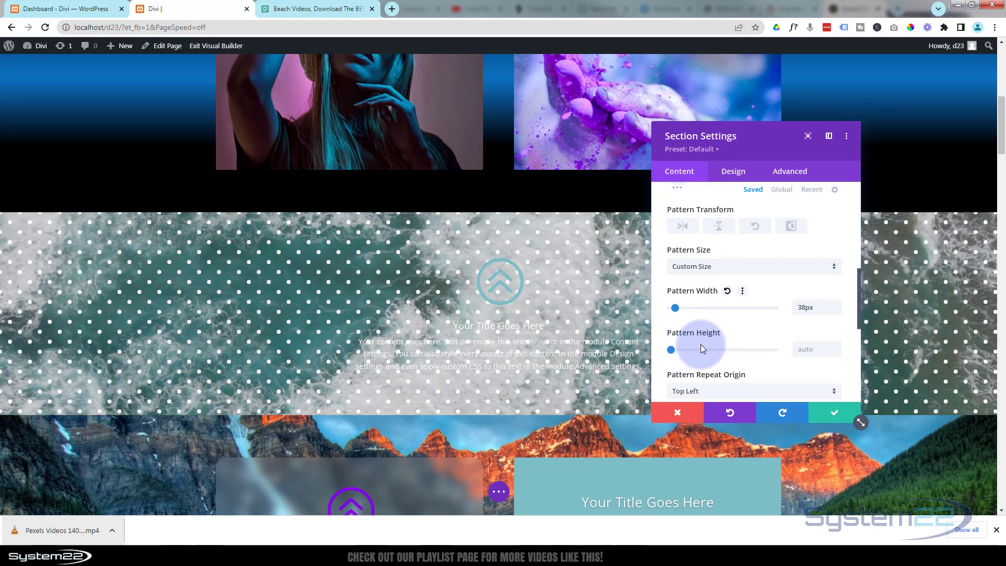
Change the section's background pattern from Polka Dots to Ogees.
scroll(702, 349, "up", 8)
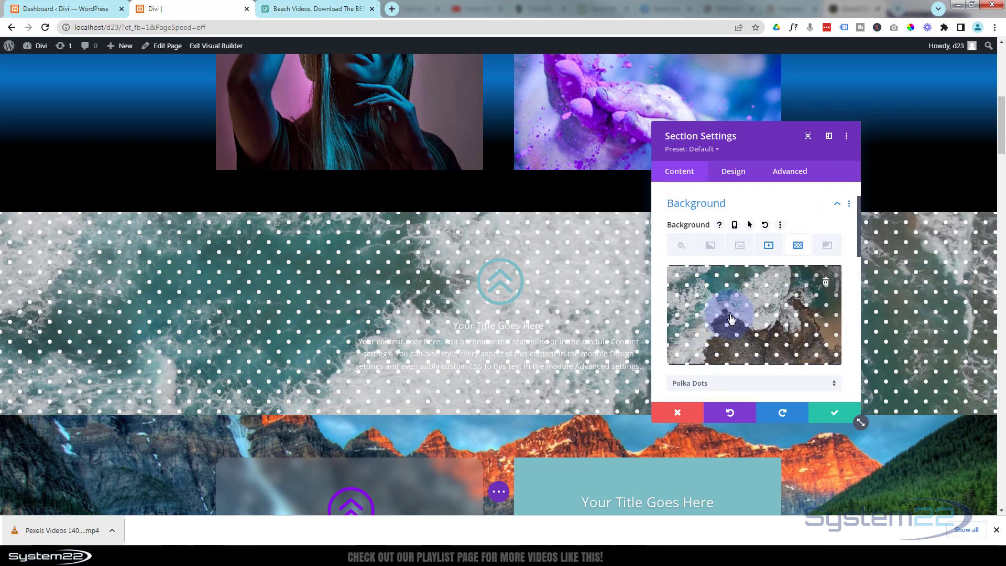
left_click(731, 318)
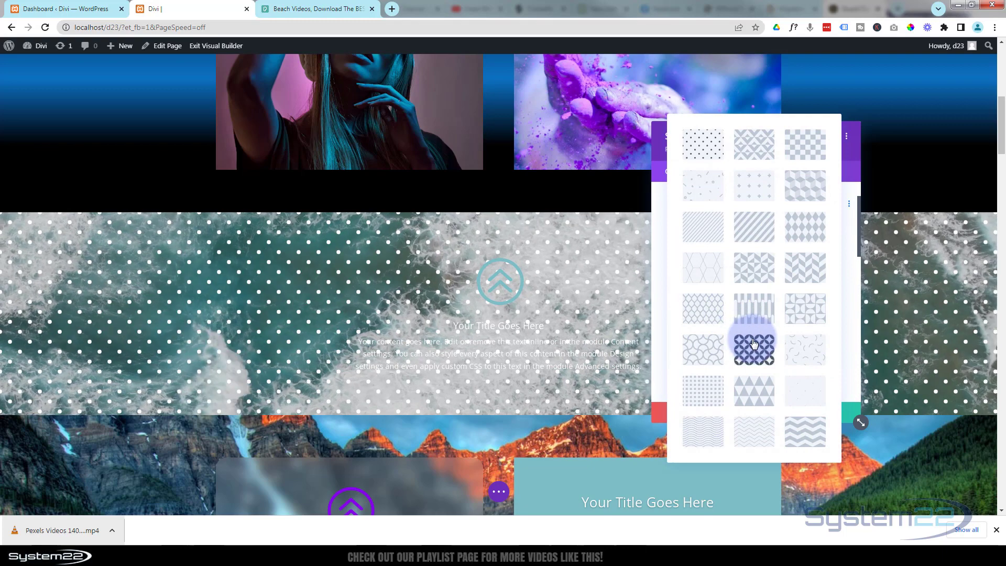
left_click(712, 311)
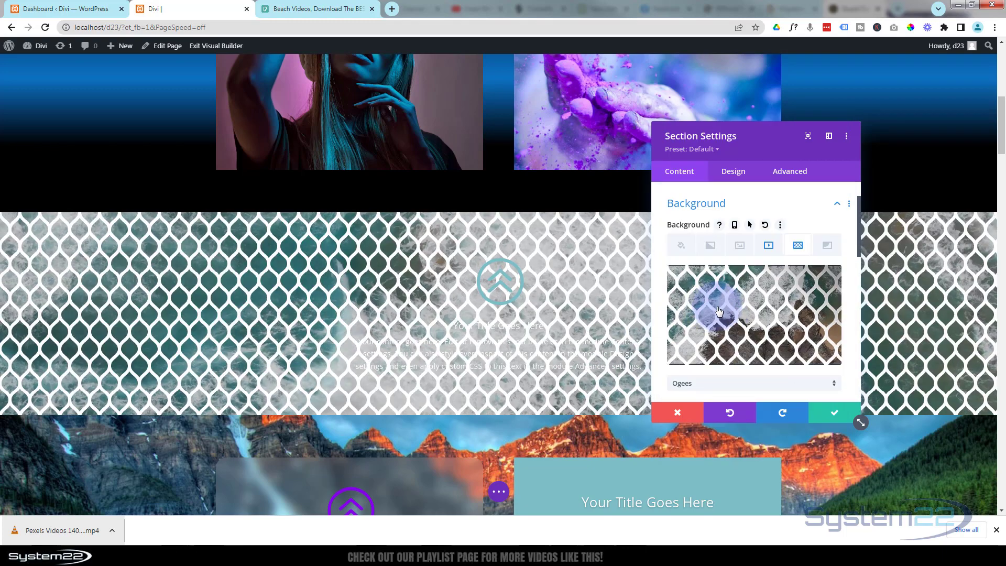
Reduce the Ogees pattern's width to make a much finer mesh over the video.
scroll(739, 336, "down", 2)
scroll(740, 335, "down", 3)
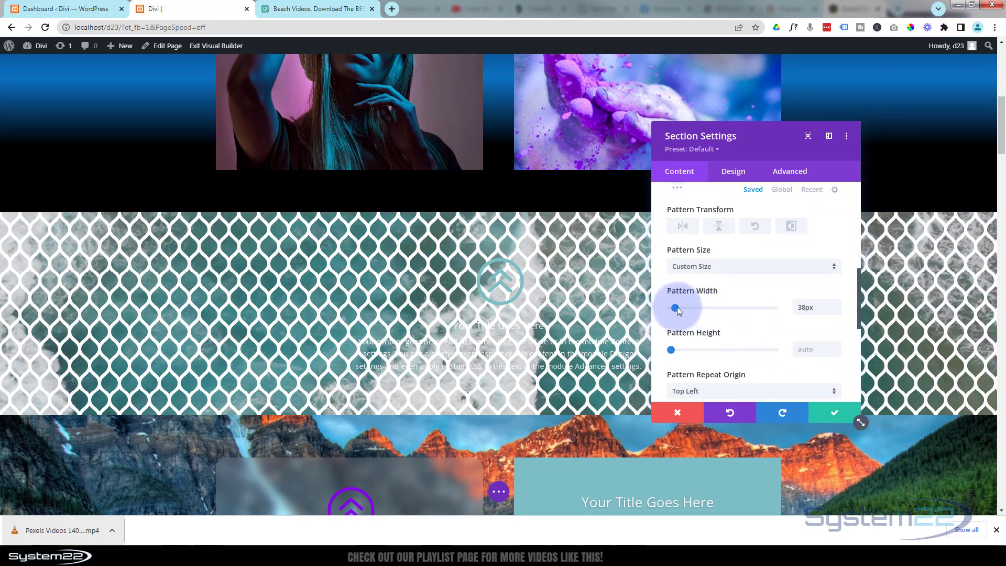
left_click_drag(676, 309, 673, 310)
Make the Ogees pattern color nearly transparent, at rgba(255,255,255,0.09).
scroll(730, 347, "up", 5)
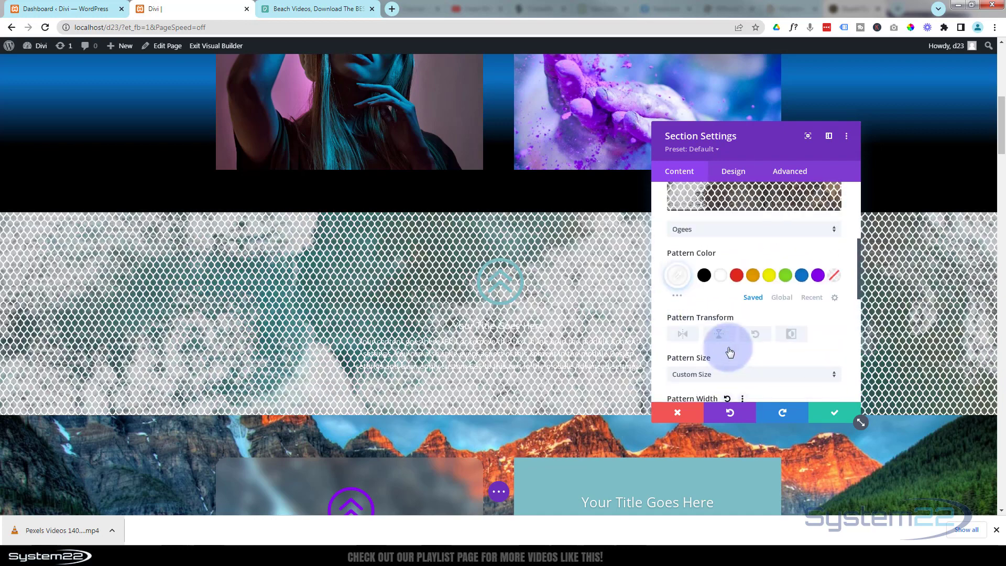
left_click(678, 375)
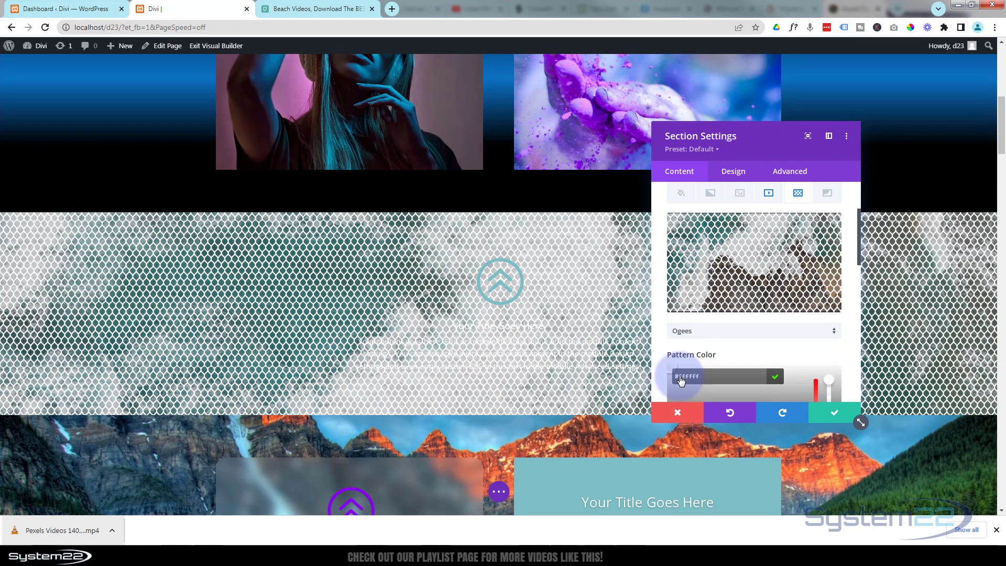
scroll(725, 356, "down", 2)
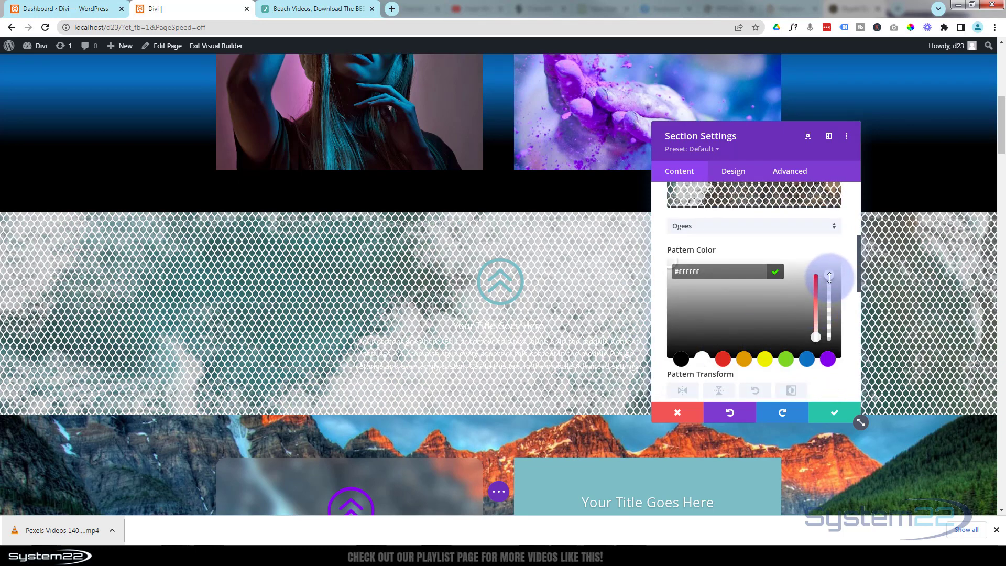
left_click(831, 315)
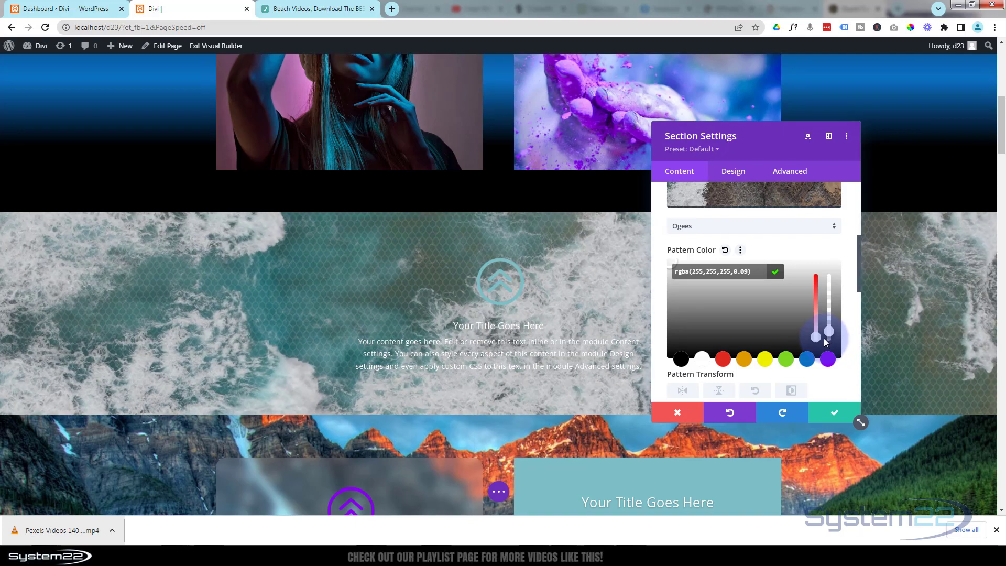
Replace the section's background video with the media library photo of a crowd in colored smoke.
scroll(738, 340, "up", 5)
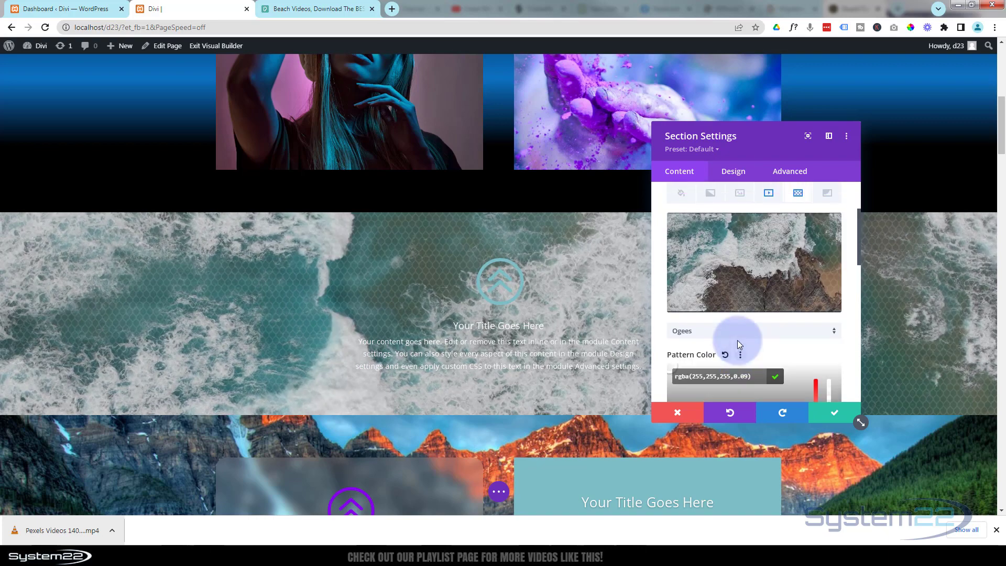
left_click(809, 281)
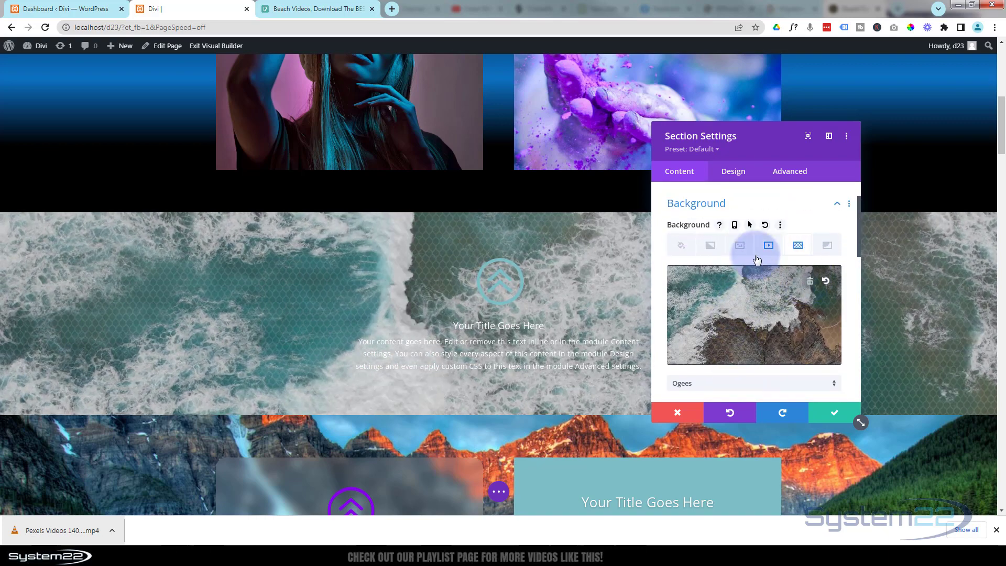
left_click(739, 248)
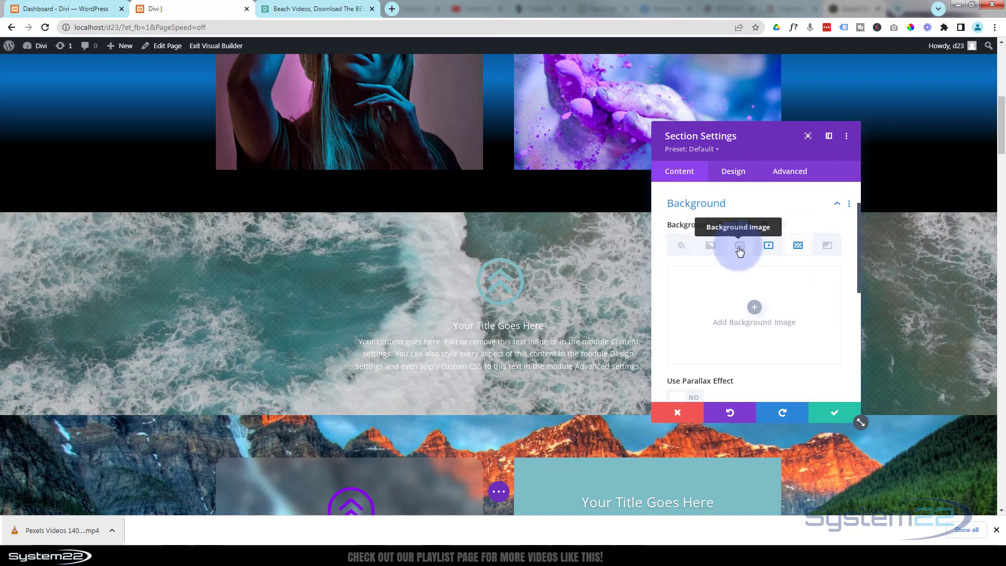
left_click(759, 310)
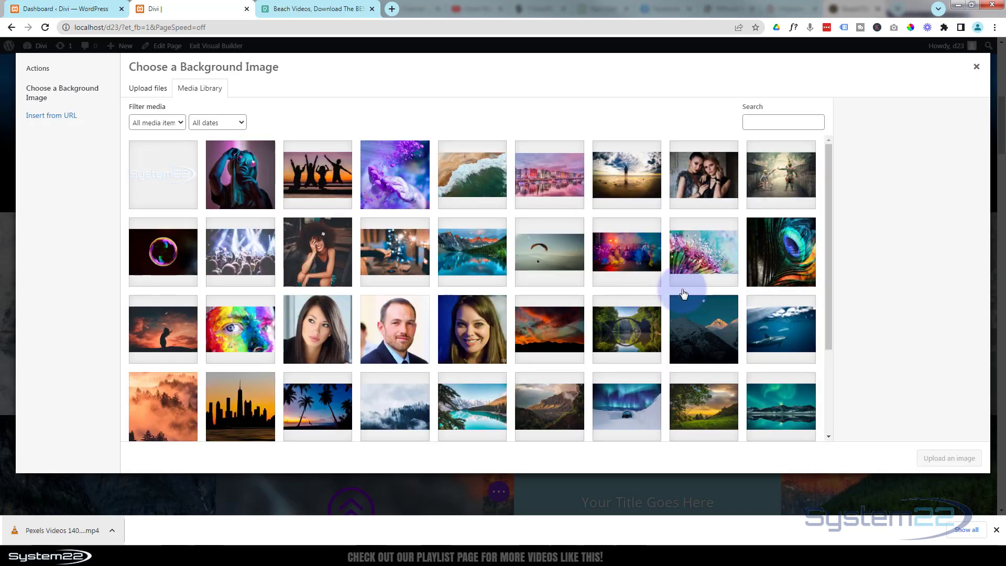
left_click(630, 259)
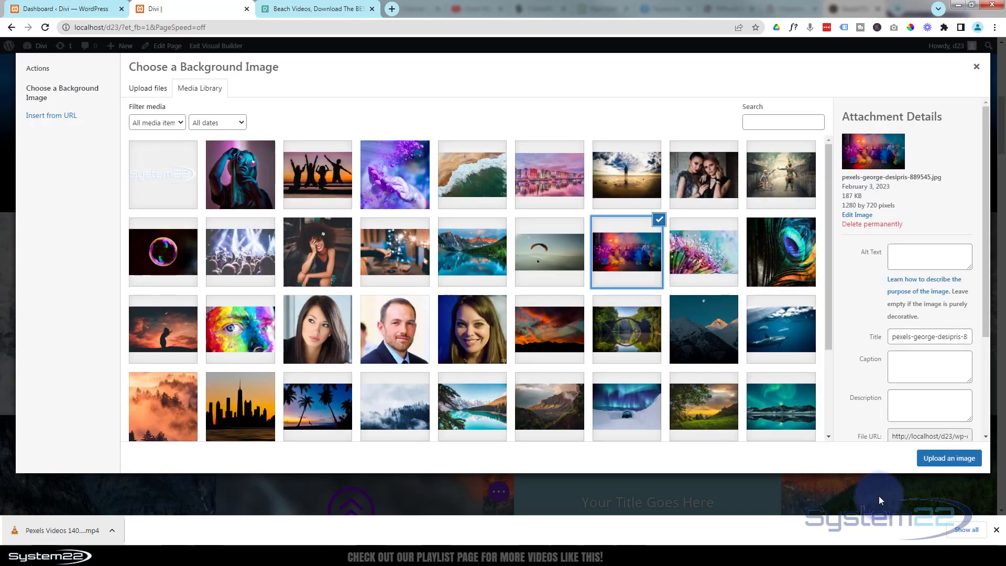
left_click(946, 459)
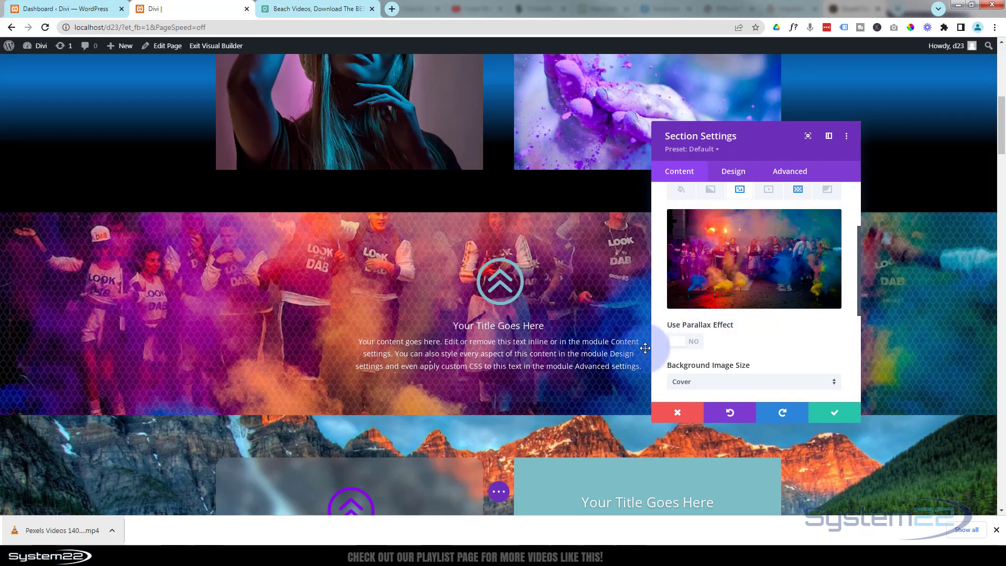
Add a Layer Blob background mask over the section's background image.
left_click_drag(756, 146, 779, 195)
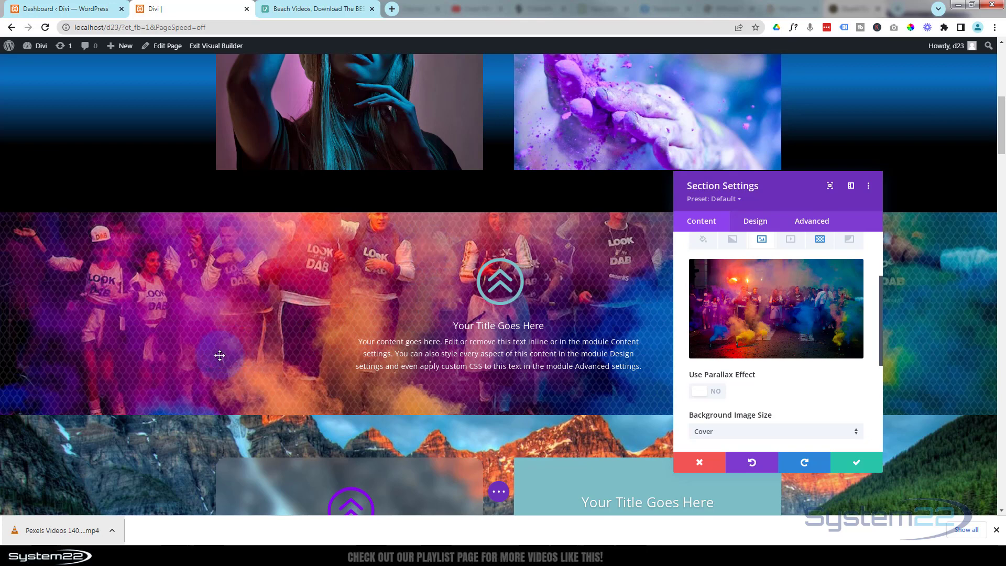
scroll(826, 341, "up", 2)
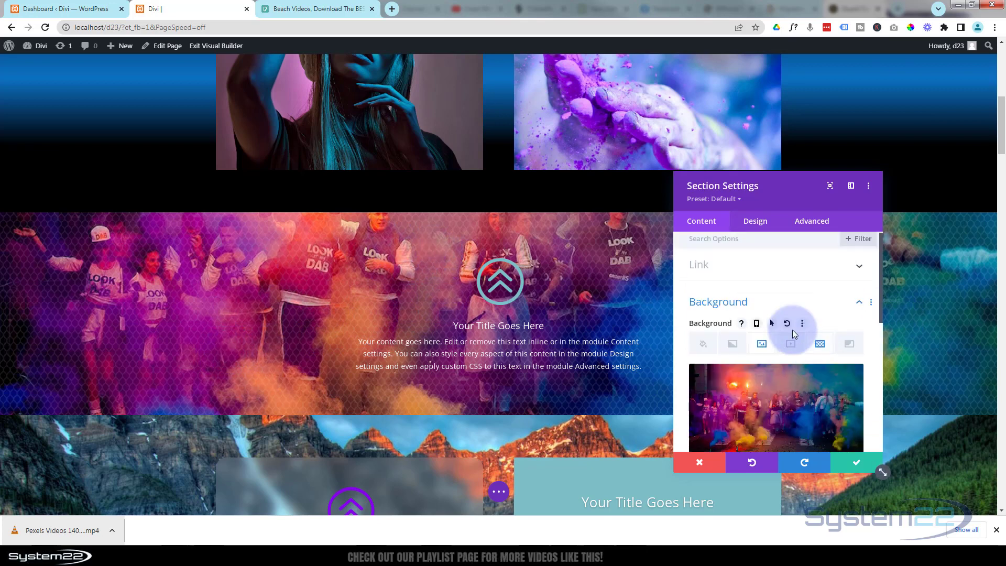
left_click(851, 345)
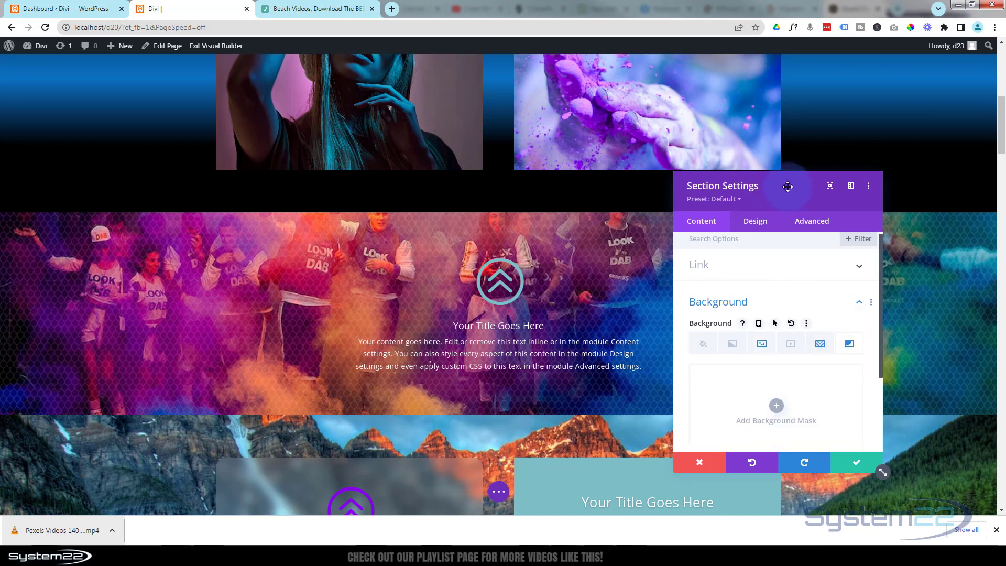
left_click_drag(767, 197, 669, 127)
left_click(699, 209)
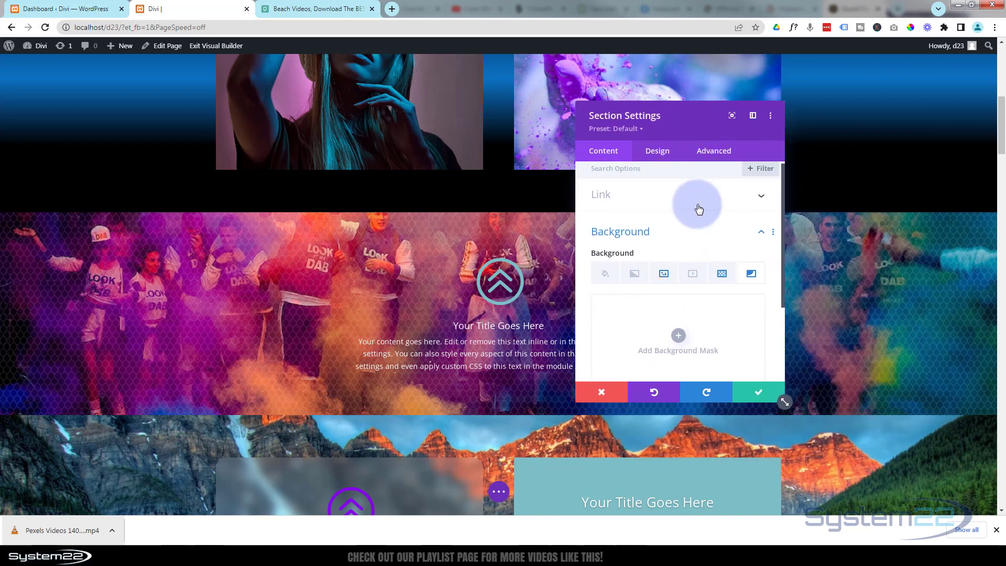
scroll(697, 220, "down", 1)
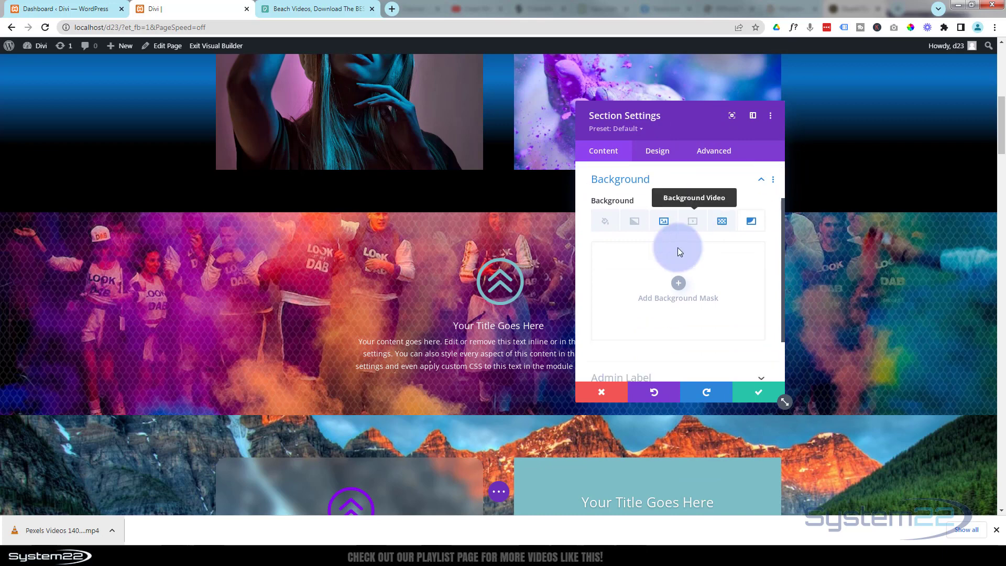
left_click(676, 287)
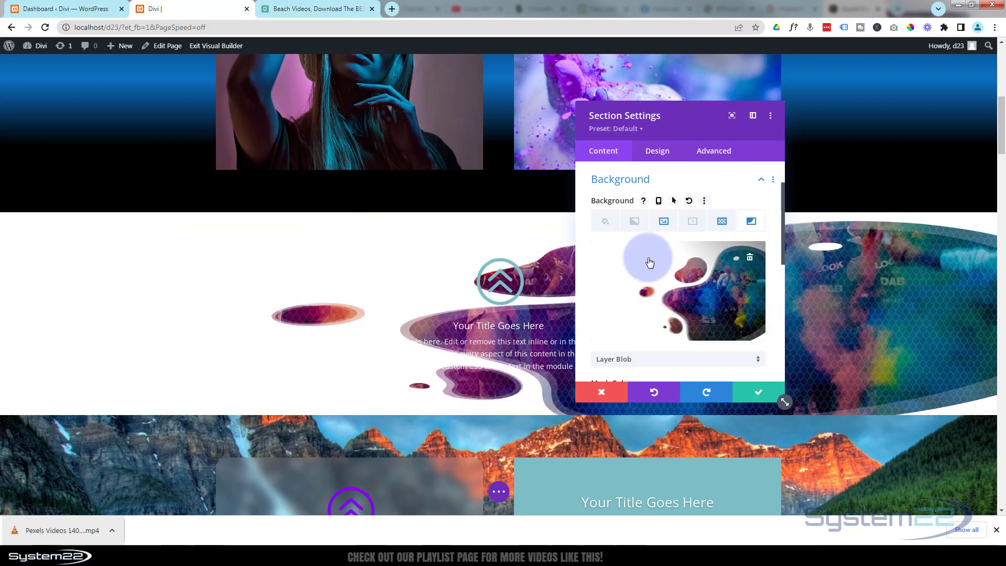
Move the section settings clear of the masked image and try the Arch background mask.
left_click_drag(703, 130, 156, 166)
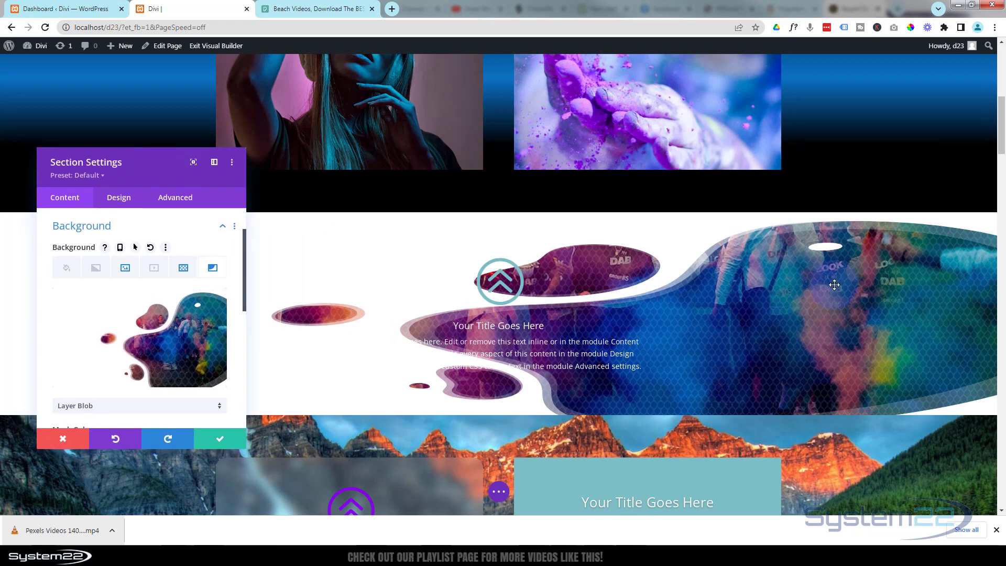
mouse_move(203, 322)
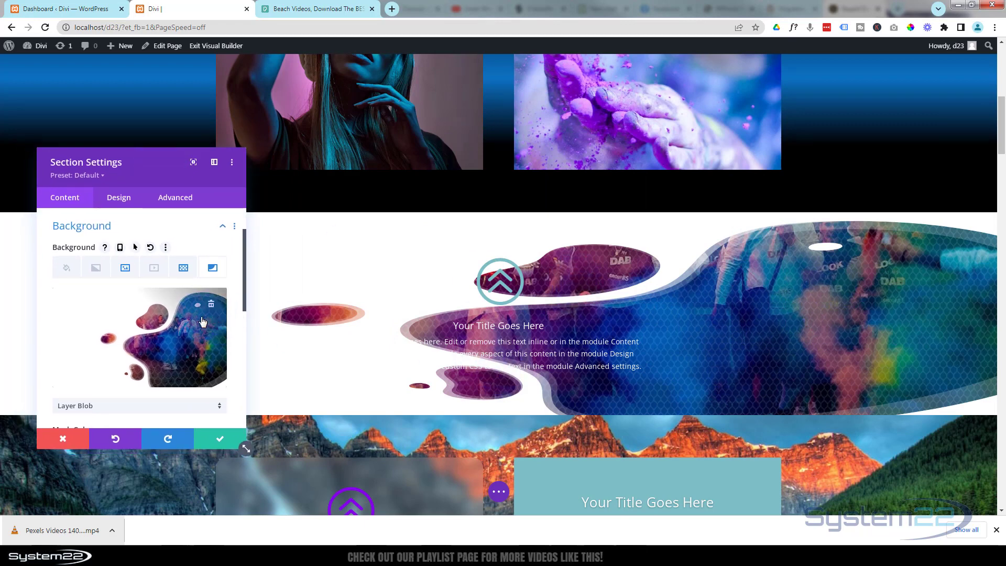
left_click_drag(164, 168, 180, 129)
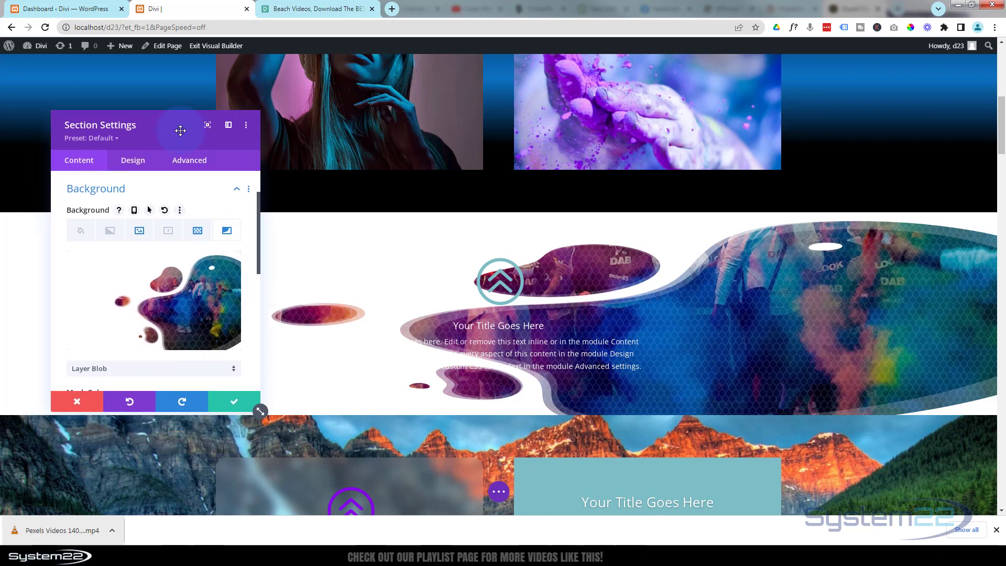
left_click(208, 302)
left_click(154, 151)
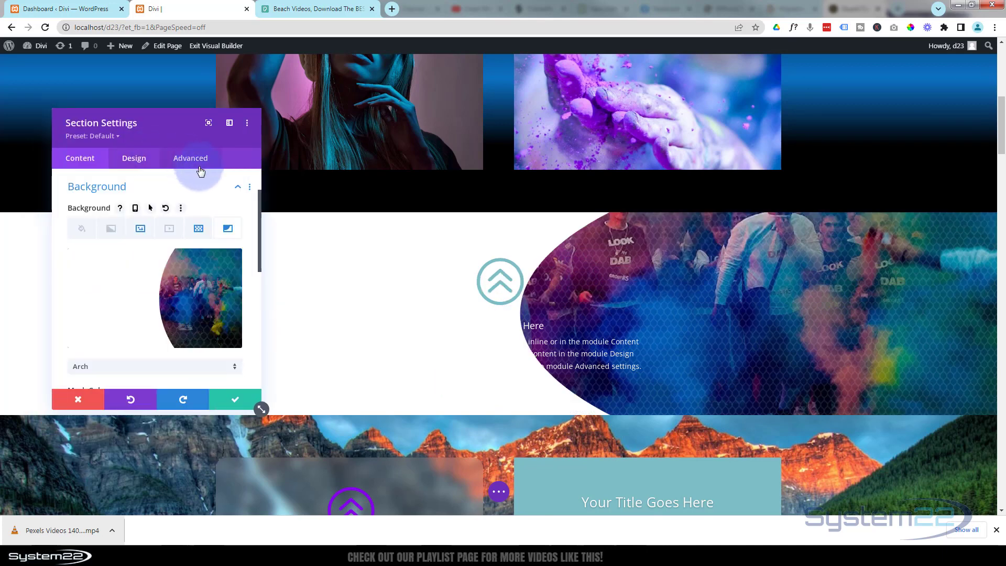
Change the section's background mask to Diagonal Pills and bring its mask color options into view.
left_click(142, 298)
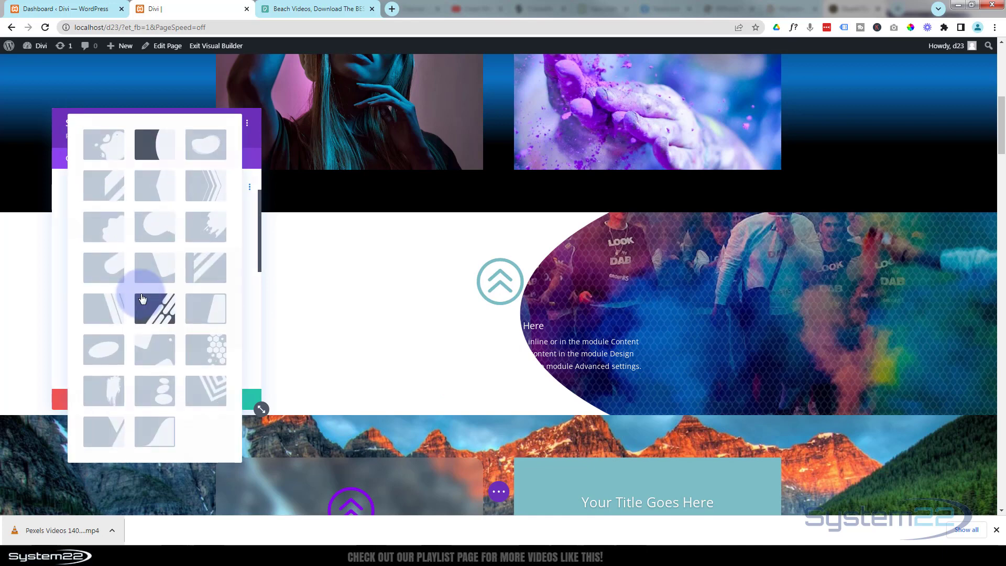
left_click(142, 305)
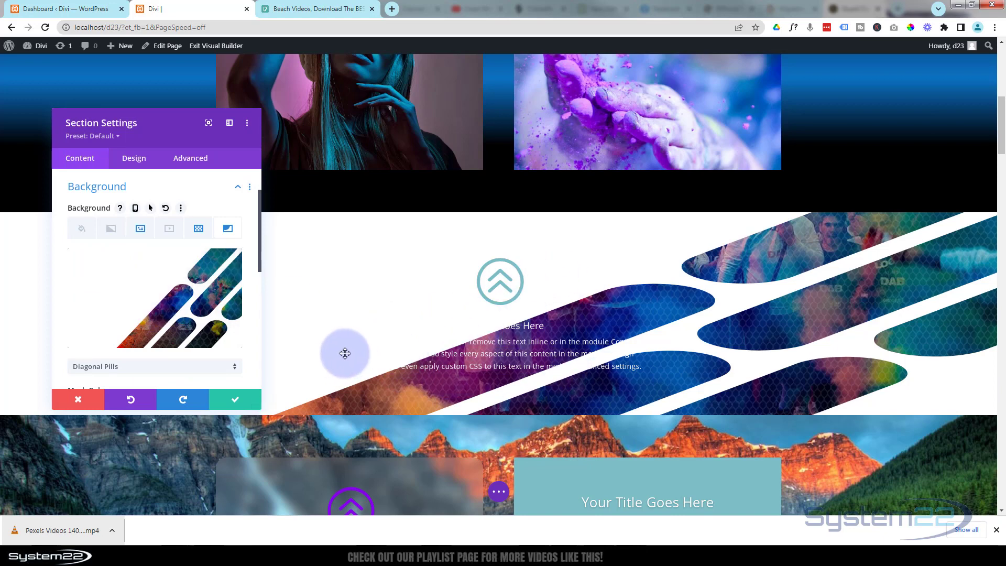
scroll(169, 296, "down", 2)
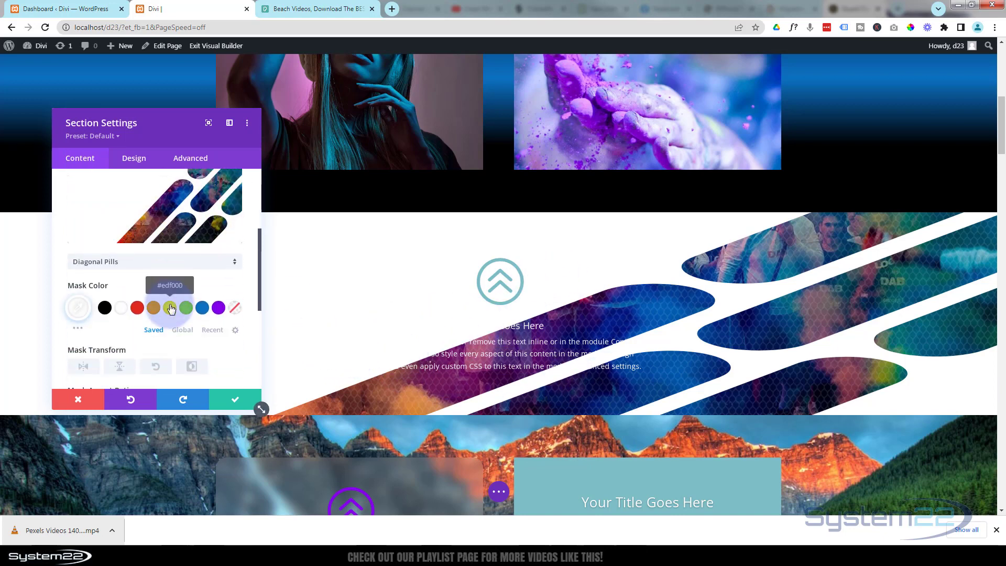
Set the color of the section's Diagonal Pills background mask to black (#000000).
scroll(170, 308, "down", 1)
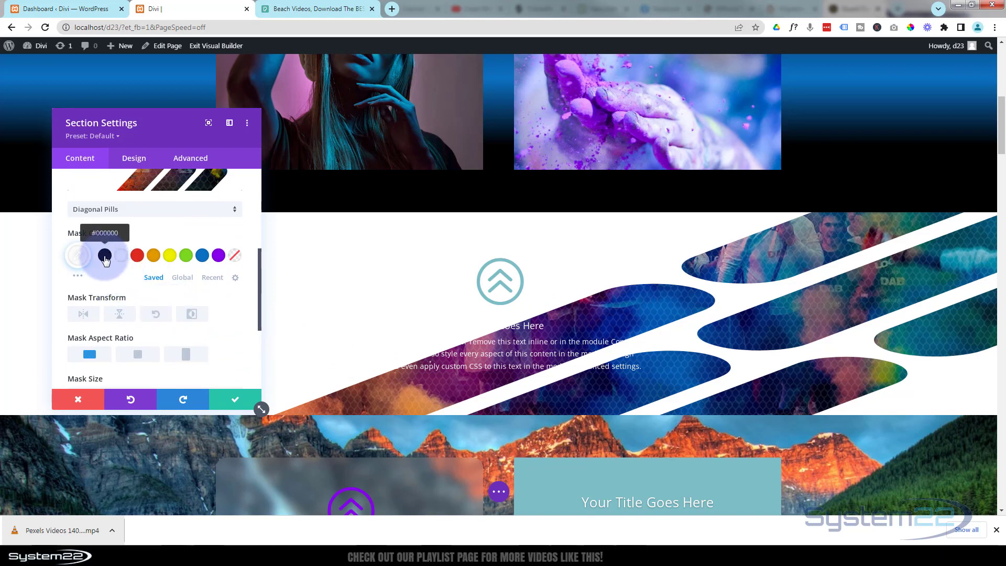
left_click(105, 256)
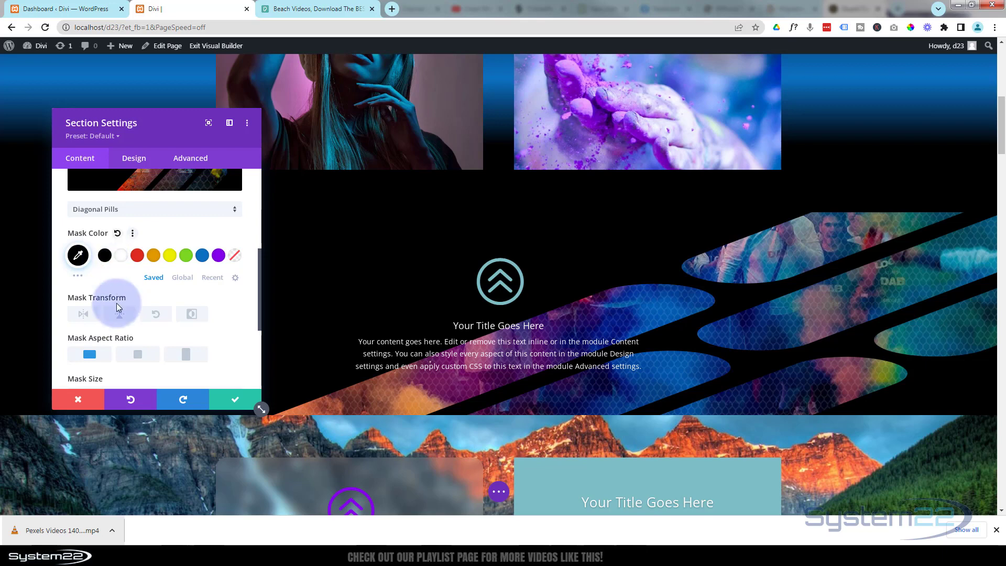
Try flipping the background mask horizontally and vertically, rotating and inverting it, and clear all of these mask transforms.
left_click(87, 315)
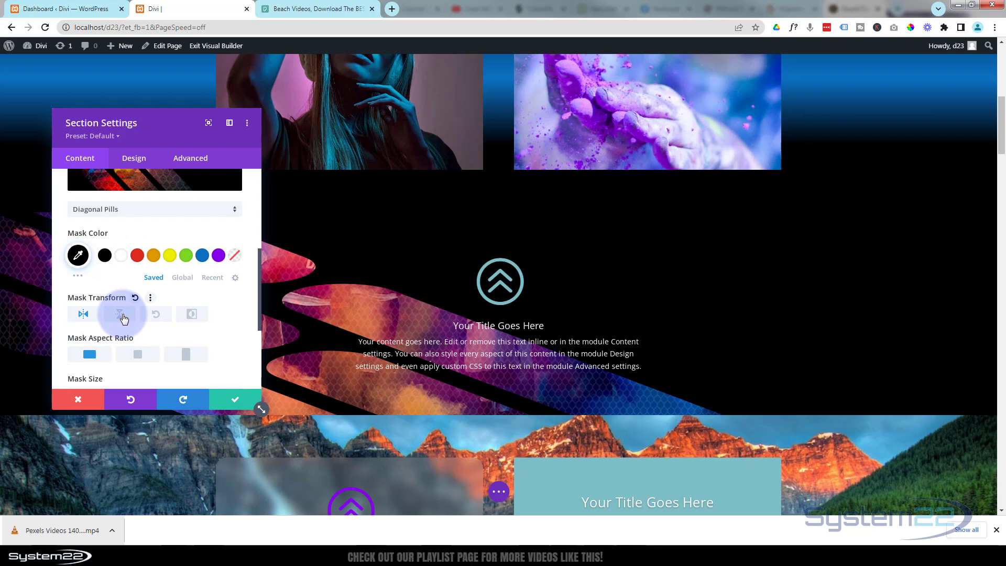
left_click(123, 316)
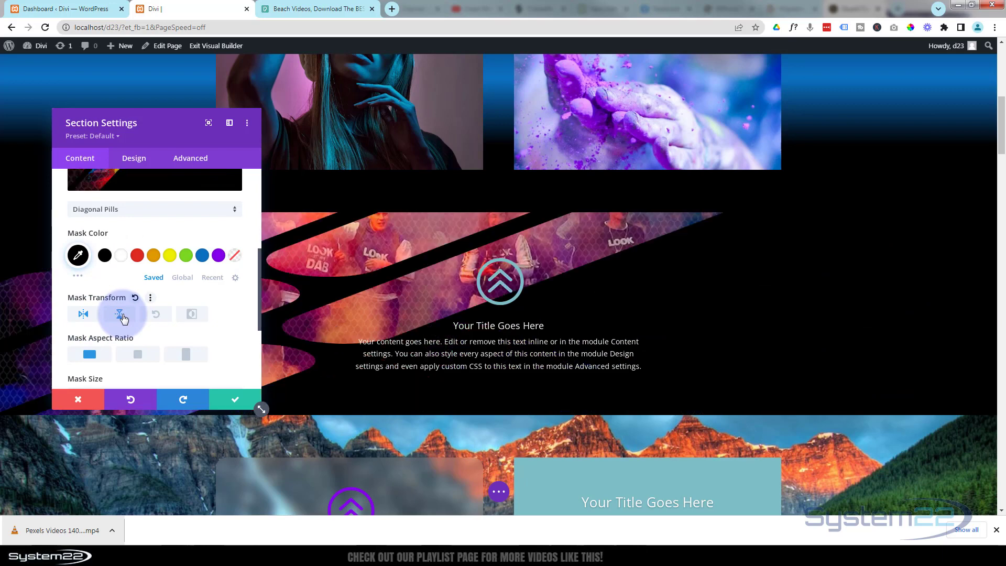
left_click(154, 316)
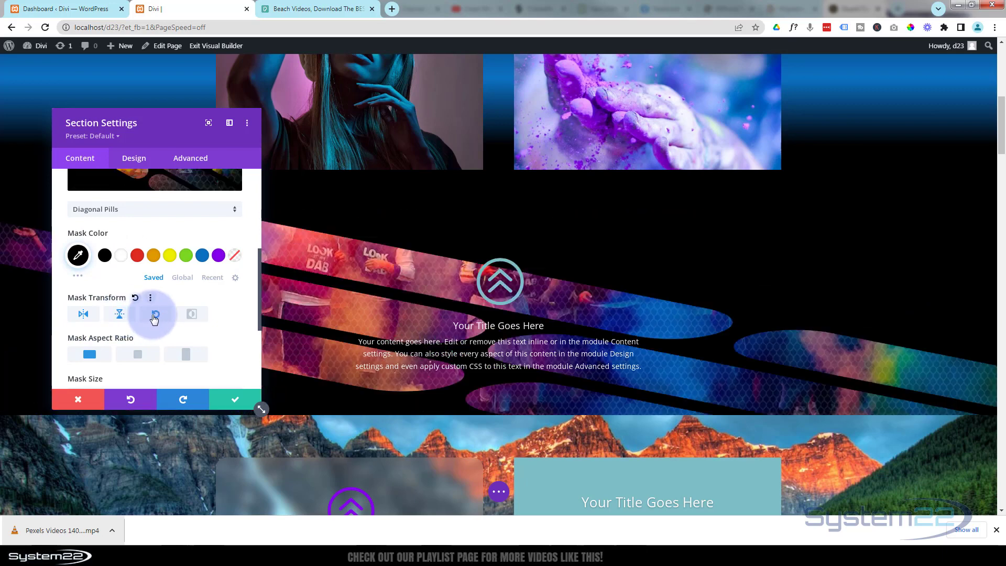
left_click(192, 316)
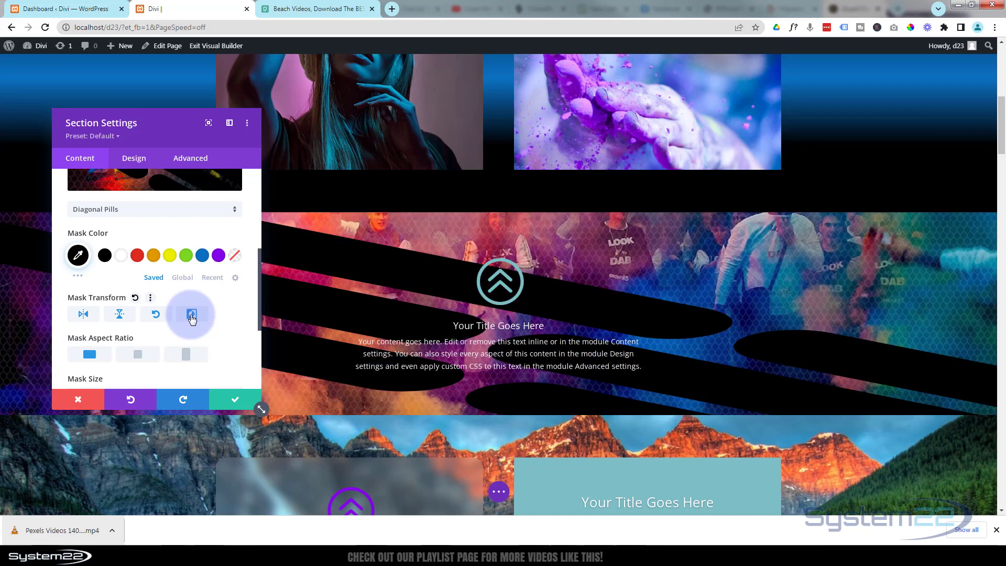
left_click(192, 315)
left_click(156, 315)
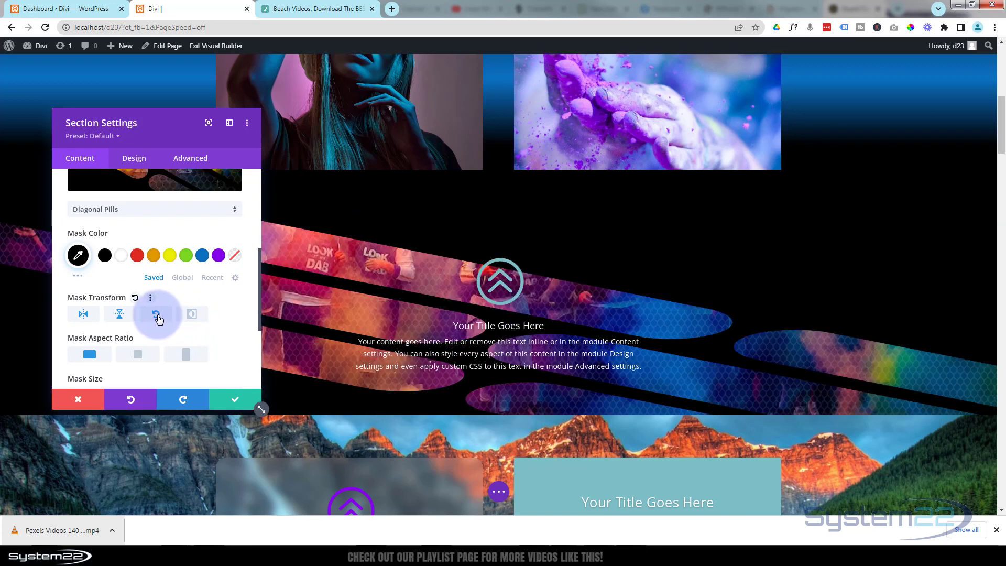
left_click(83, 315)
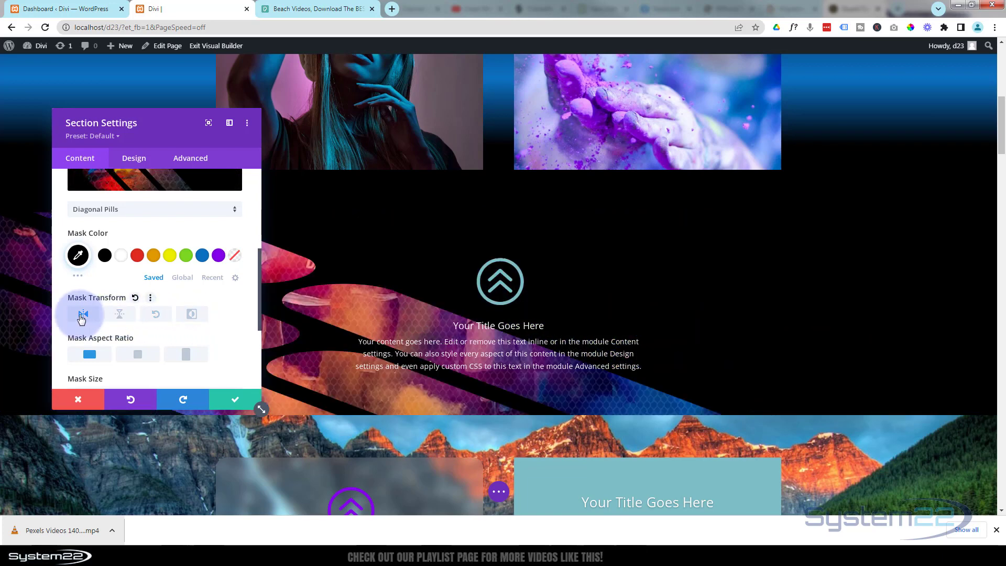
left_click(82, 314)
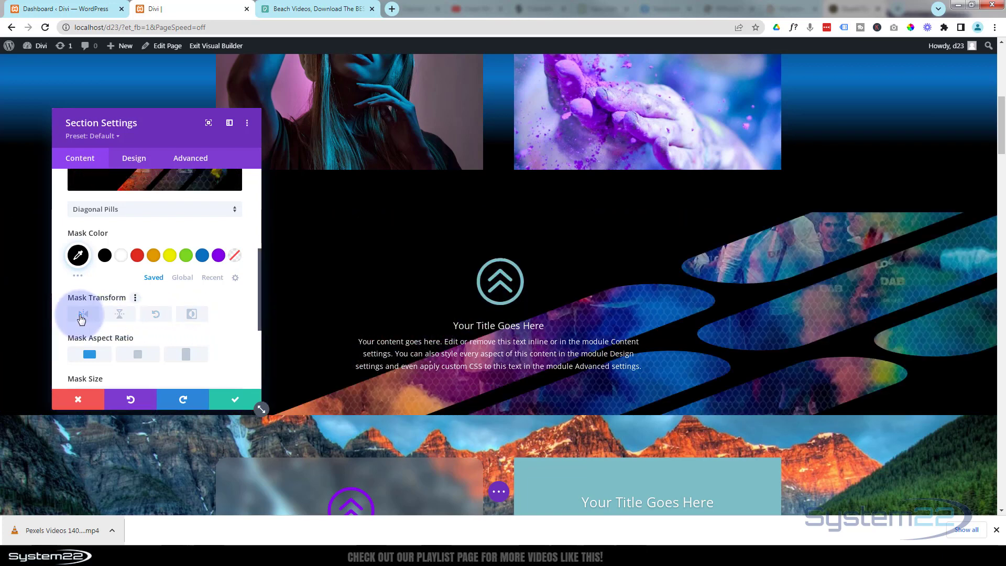
Compare the landscape, square and portrait mask aspect ratios and set the mask to portrait.
left_click(136, 356)
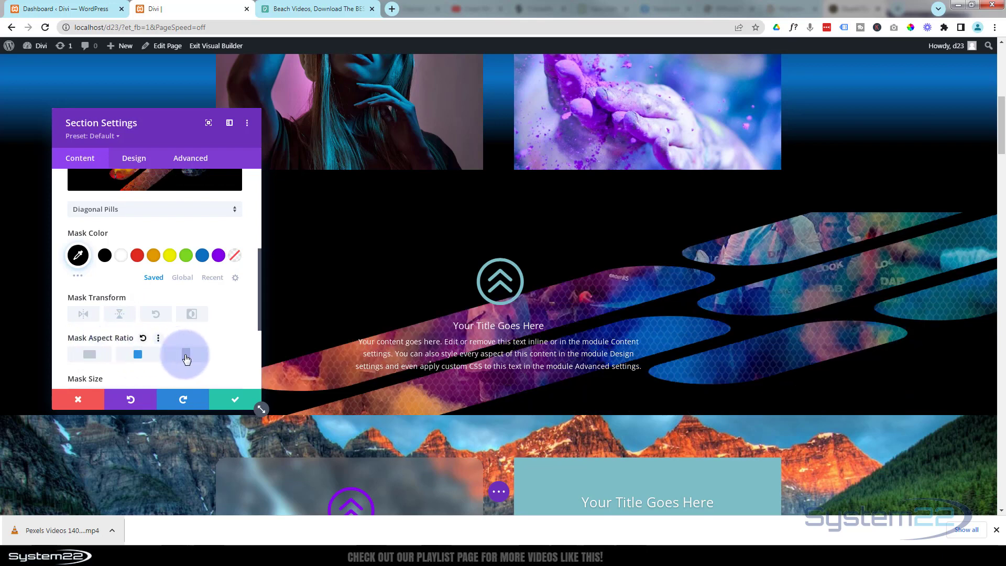
left_click(184, 356)
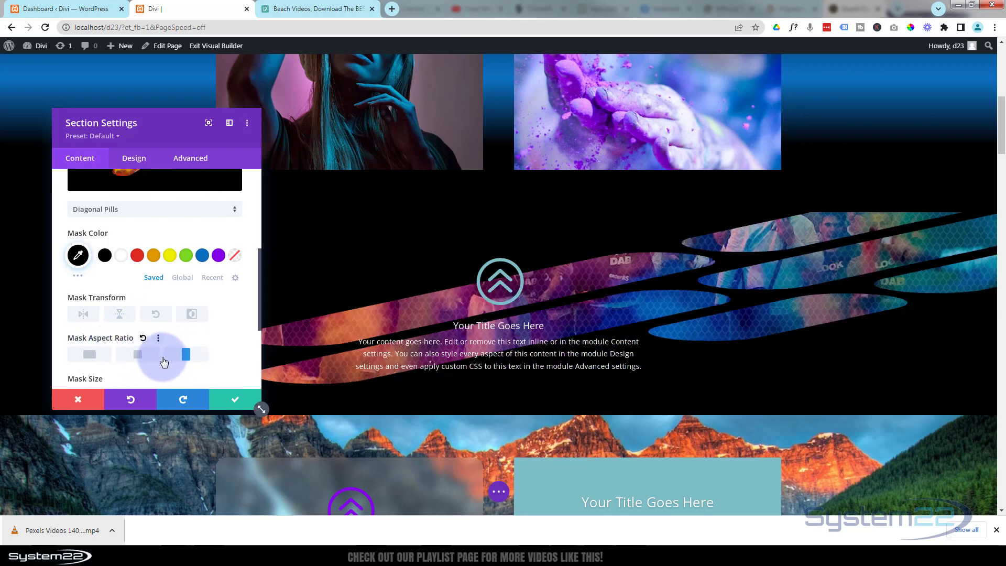
left_click(90, 358)
left_click(140, 355)
left_click(187, 357)
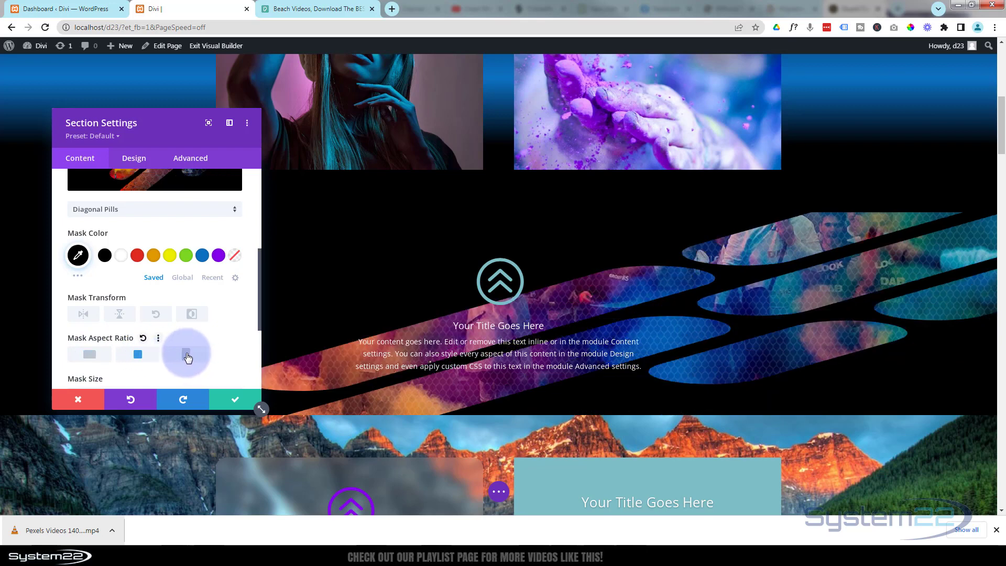
Try the Cover, Fit and Custom Size mask sizes and return the mask size to Stretch to Fill.
scroll(200, 333, "down", 2)
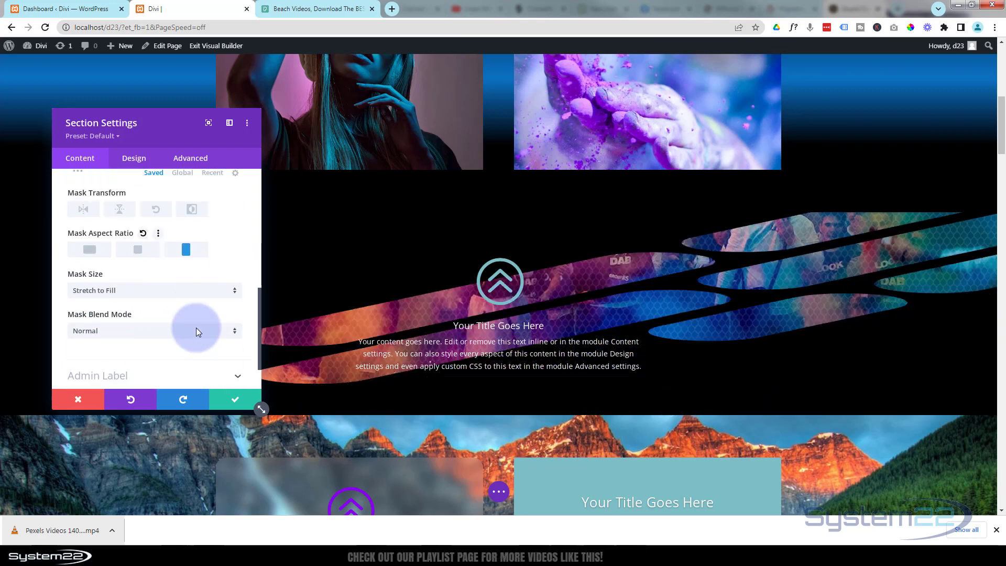
left_click(164, 292)
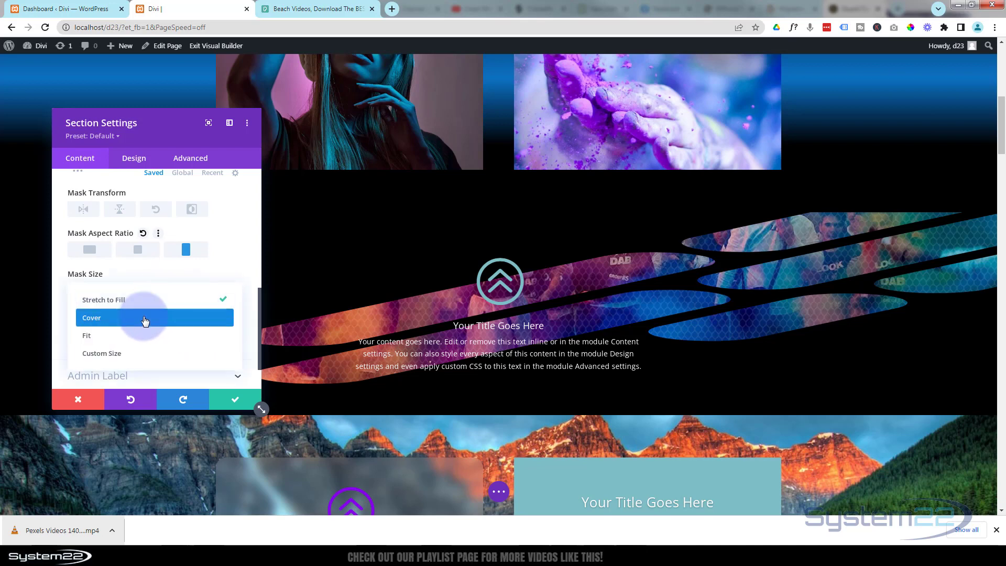
left_click(145, 318)
left_click(165, 295)
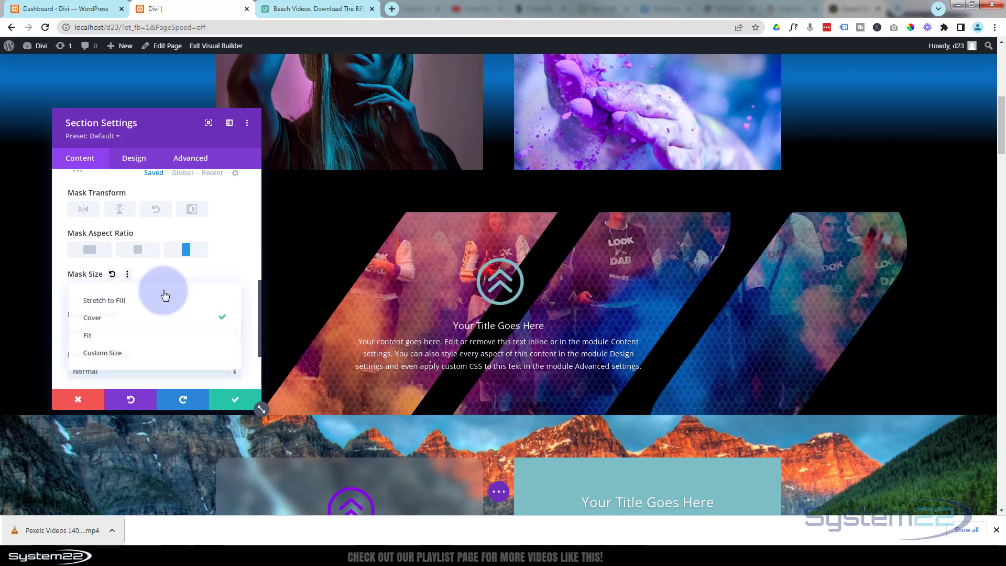
left_click(147, 339)
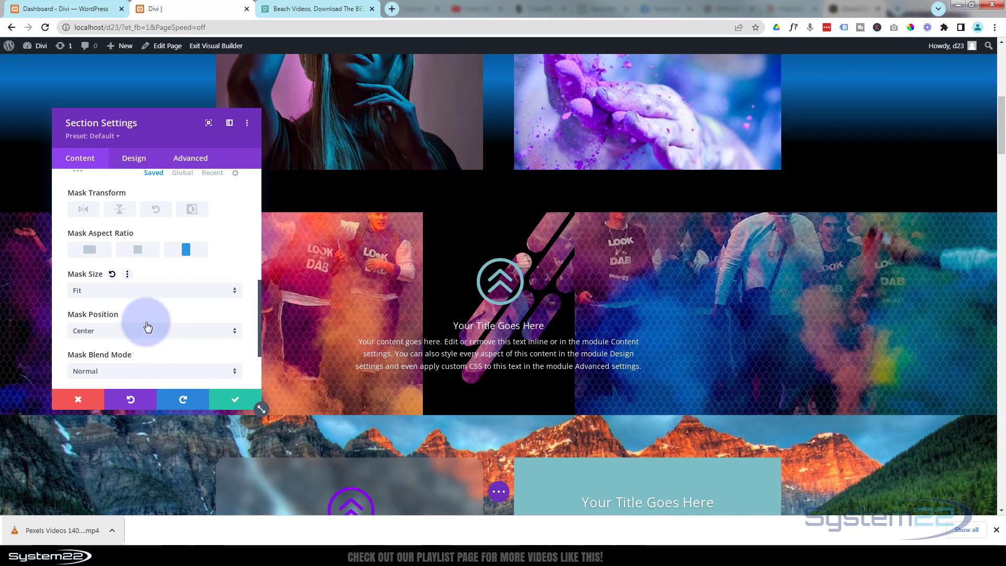
left_click(148, 291)
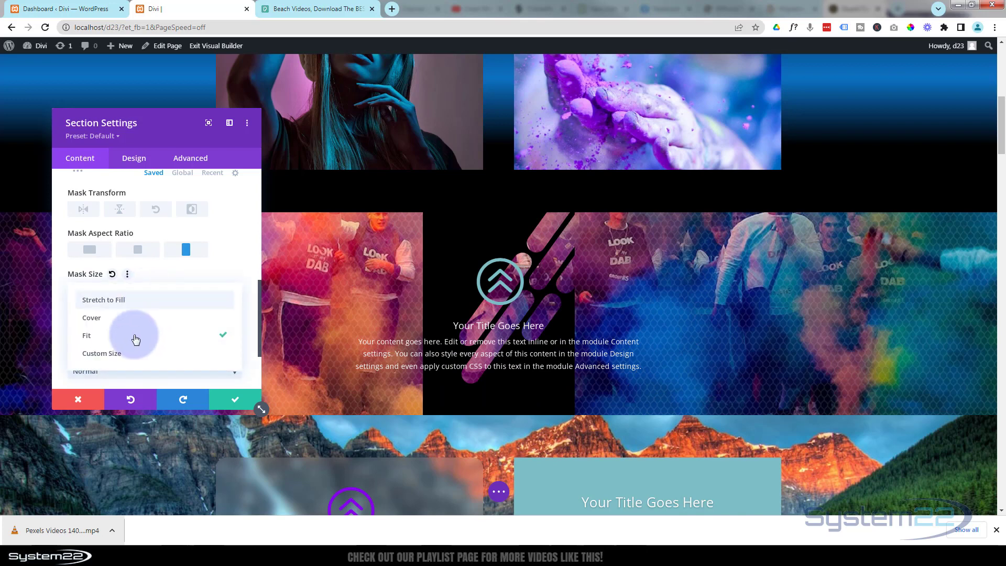
left_click(134, 353)
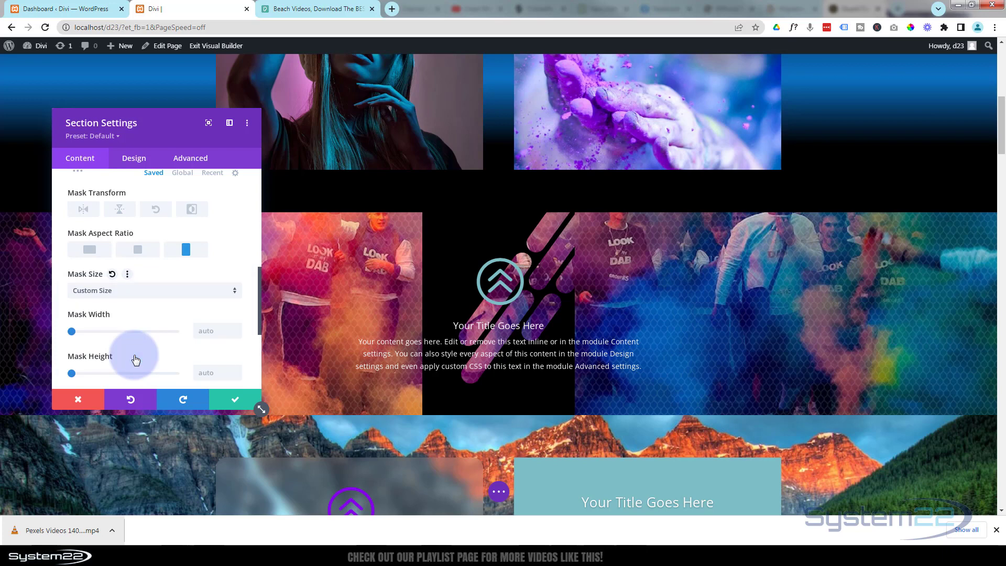
left_click(149, 292)
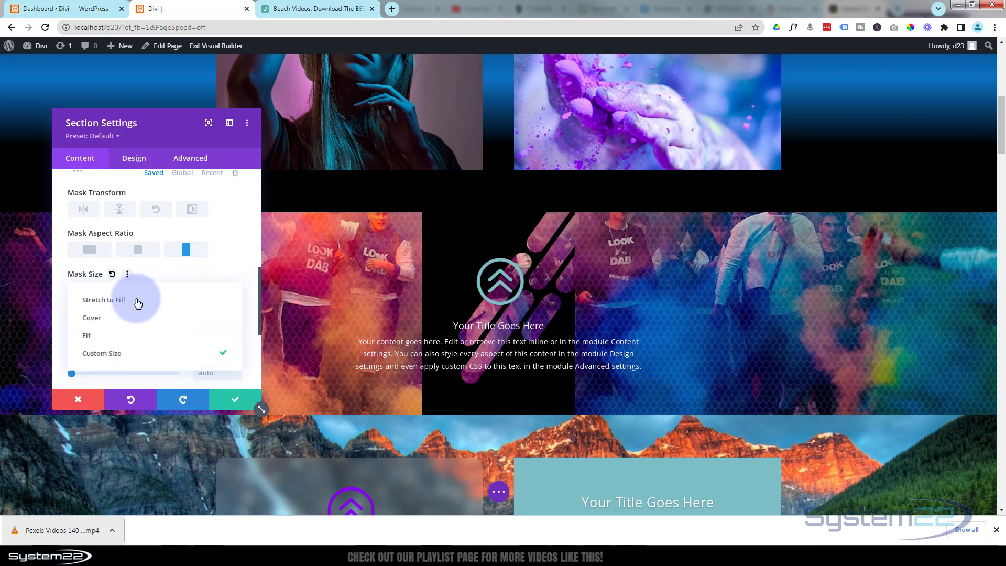
left_click(132, 301)
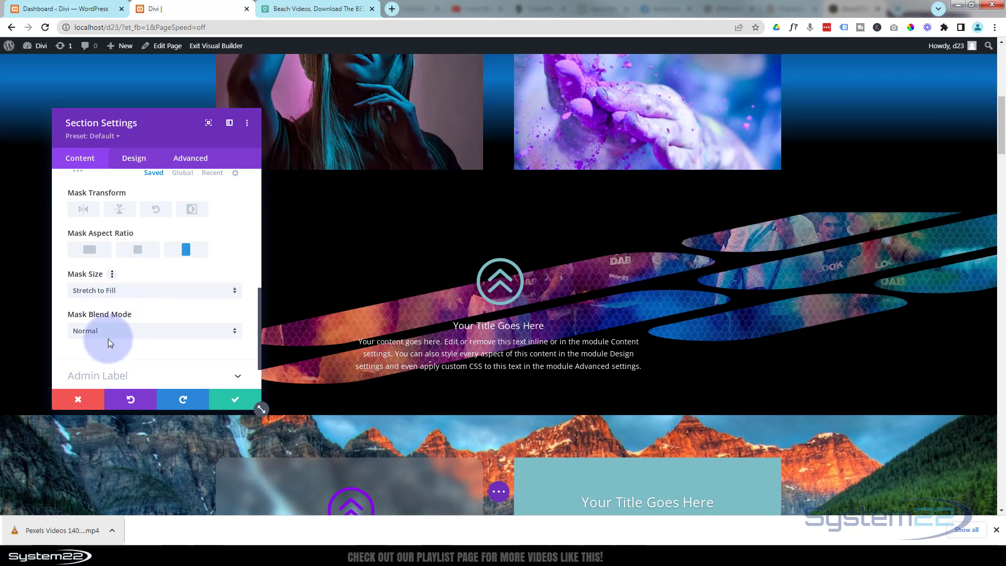
Set the background mask's blend mode to Luminosity.
scroll(147, 320, "down", 2)
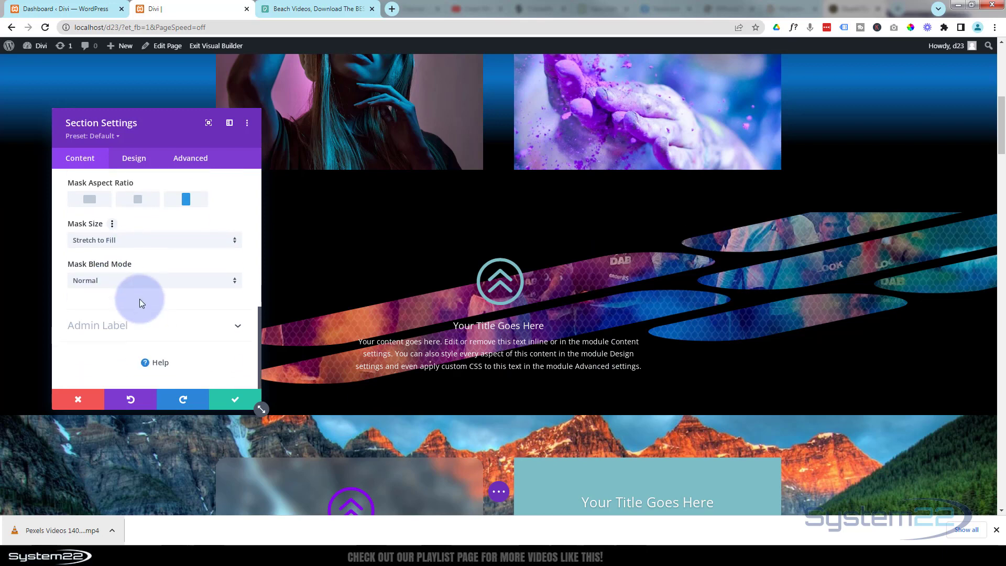
left_click(146, 286)
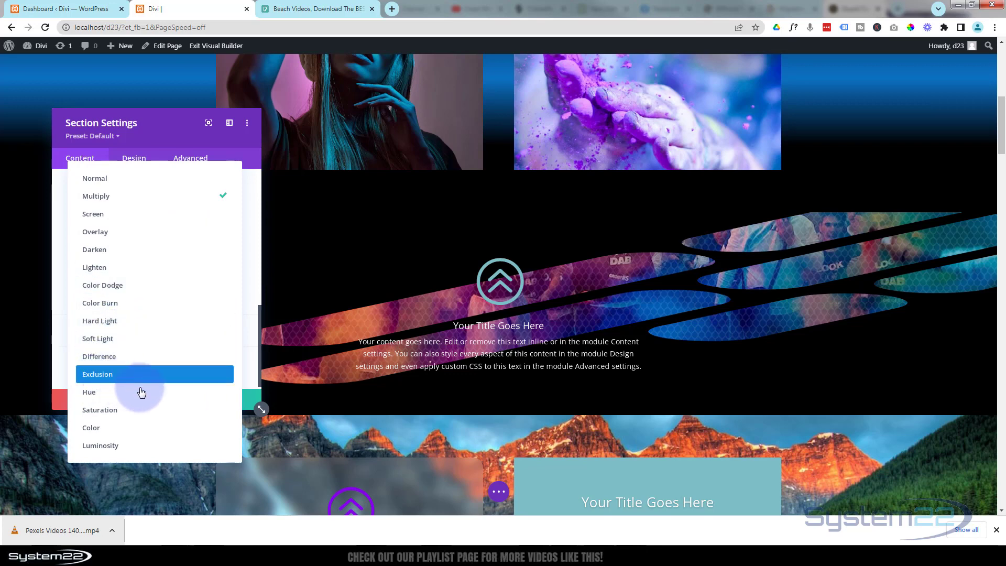
left_click(117, 446)
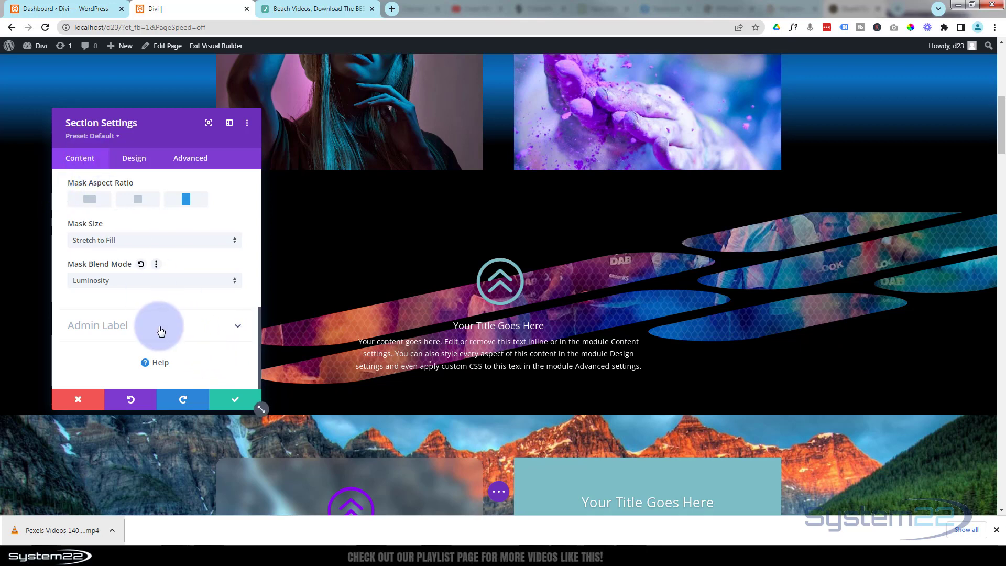
Delete the background mask and the background pattern from the section, keeping the crowd photo.
scroll(160, 323, "up", 2)
scroll(159, 322, "up", 6)
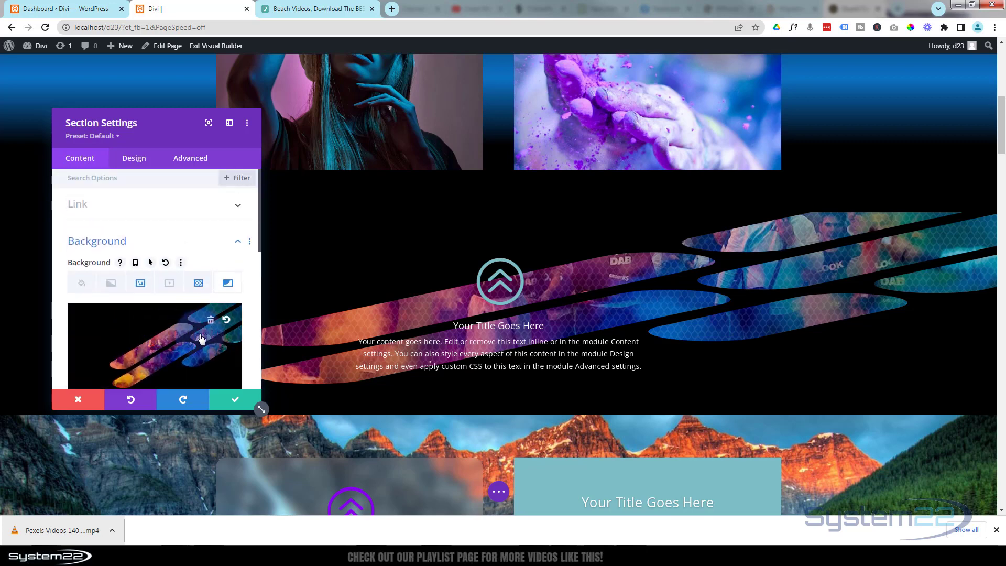
left_click(210, 319)
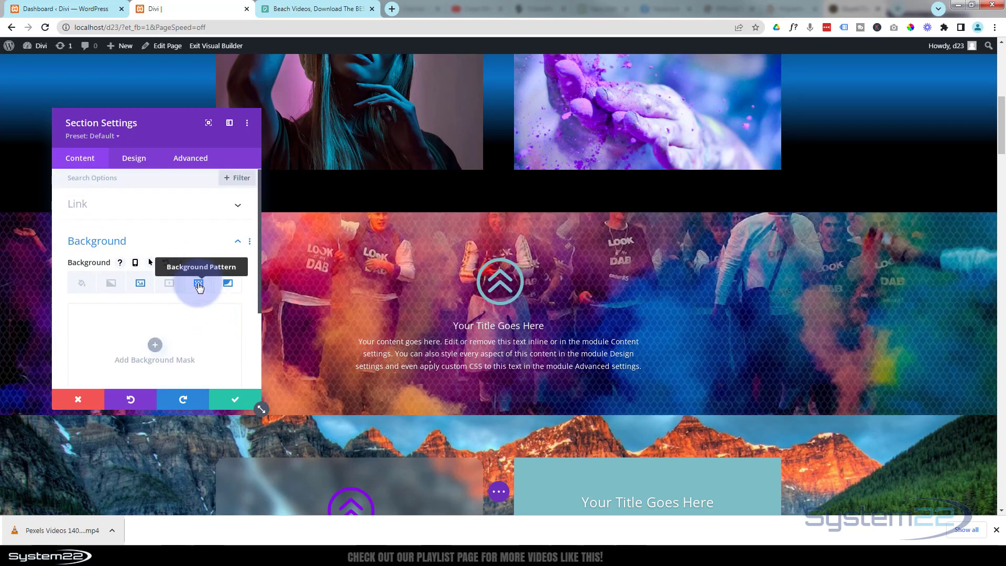
left_click(198, 282)
left_click(211, 319)
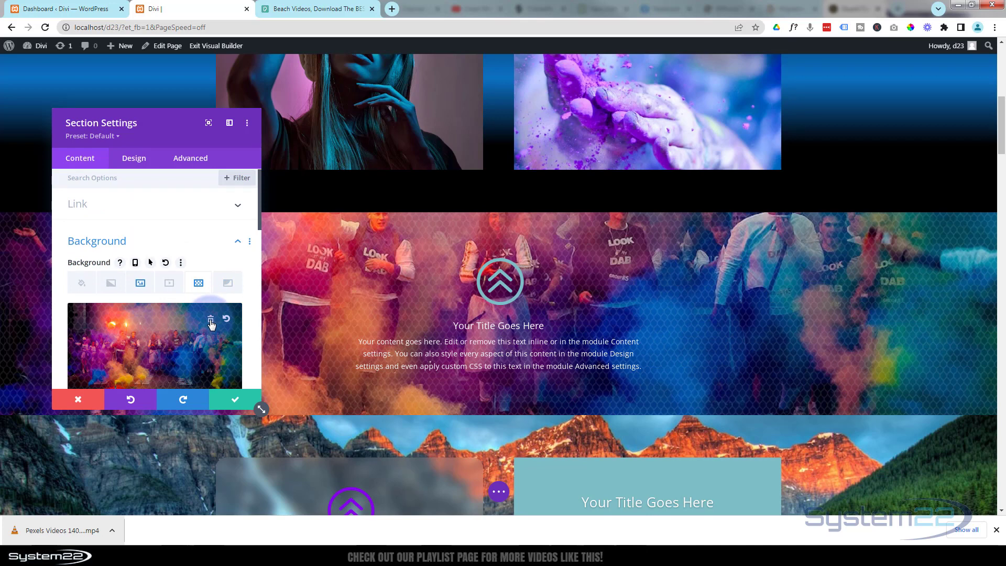
Turn on the parallax effect for the section's background image and preview it on the page.
left_click(140, 285)
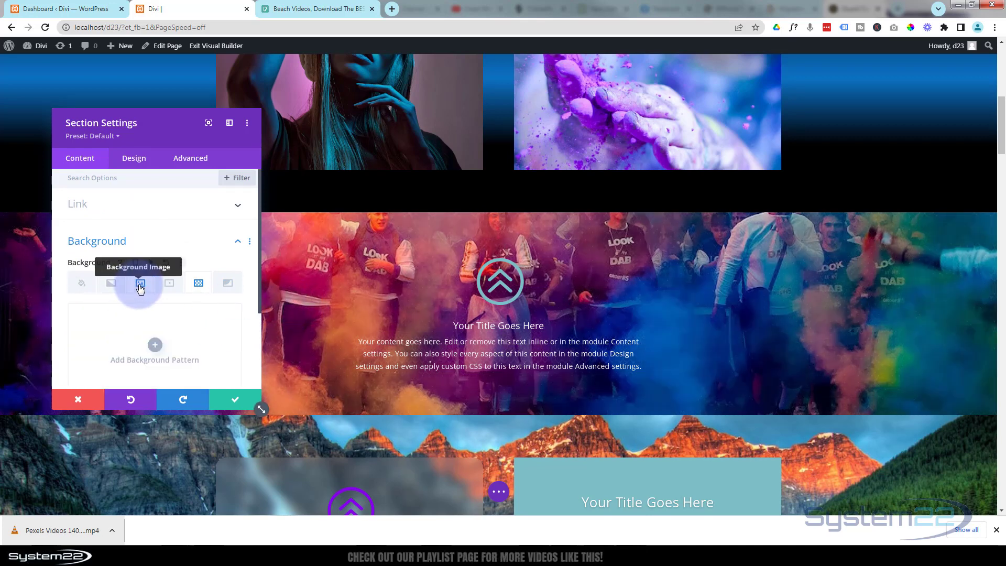
left_click_drag(135, 136, 140, 125)
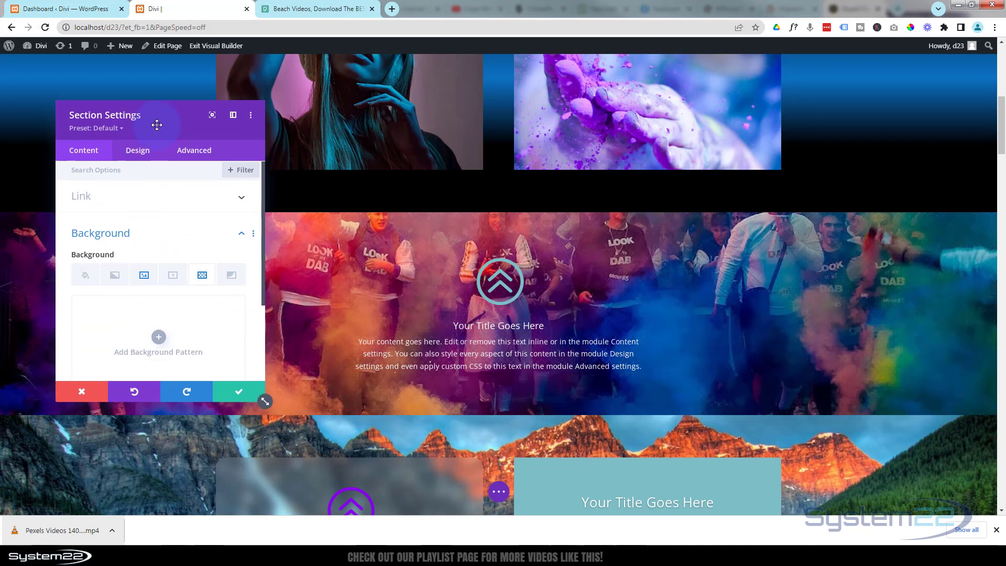
left_click(146, 277)
scroll(143, 284, "down", 4)
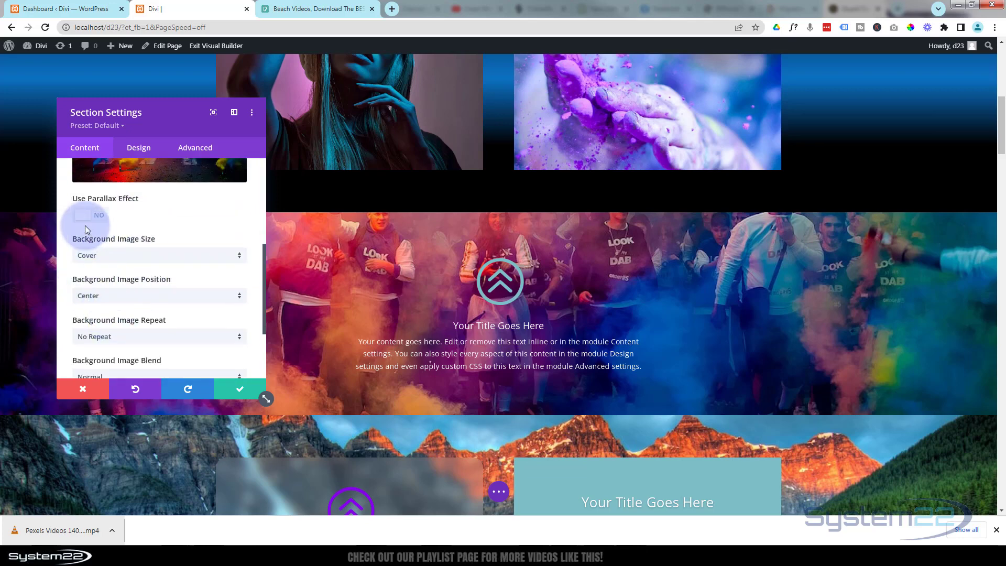
scroll(159, 271, "down", 2)
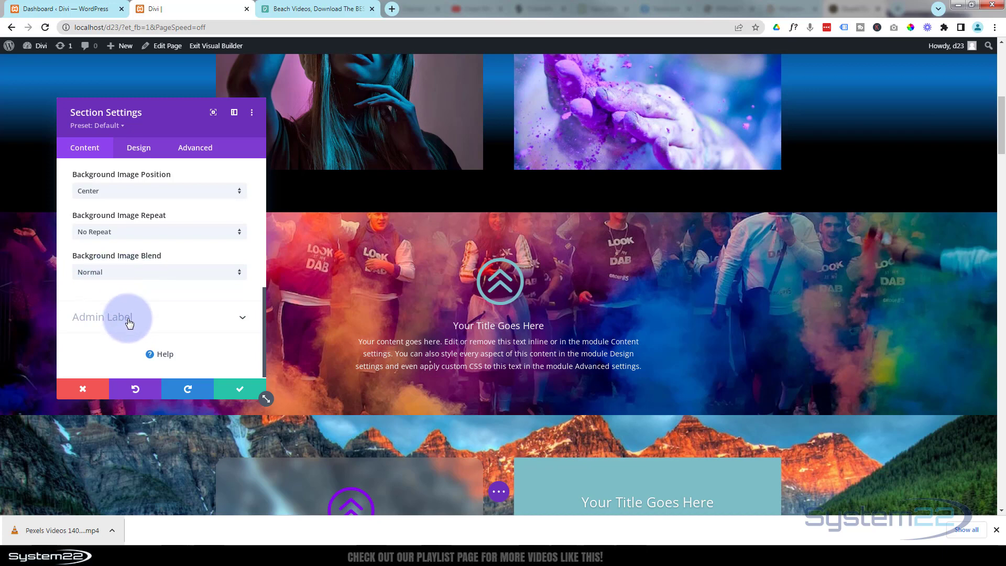
scroll(140, 312, "up", 1)
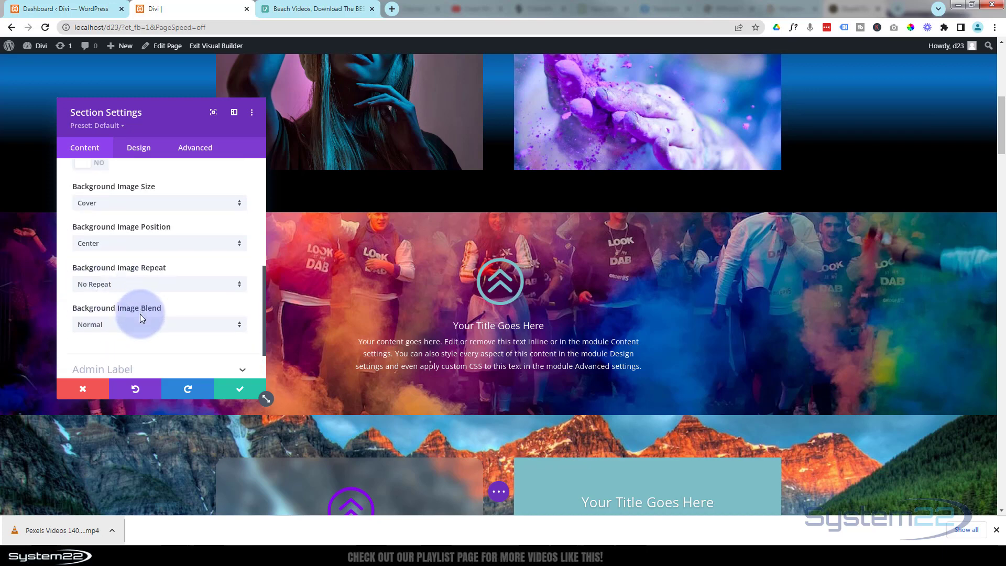
scroll(140, 313, "up", 2)
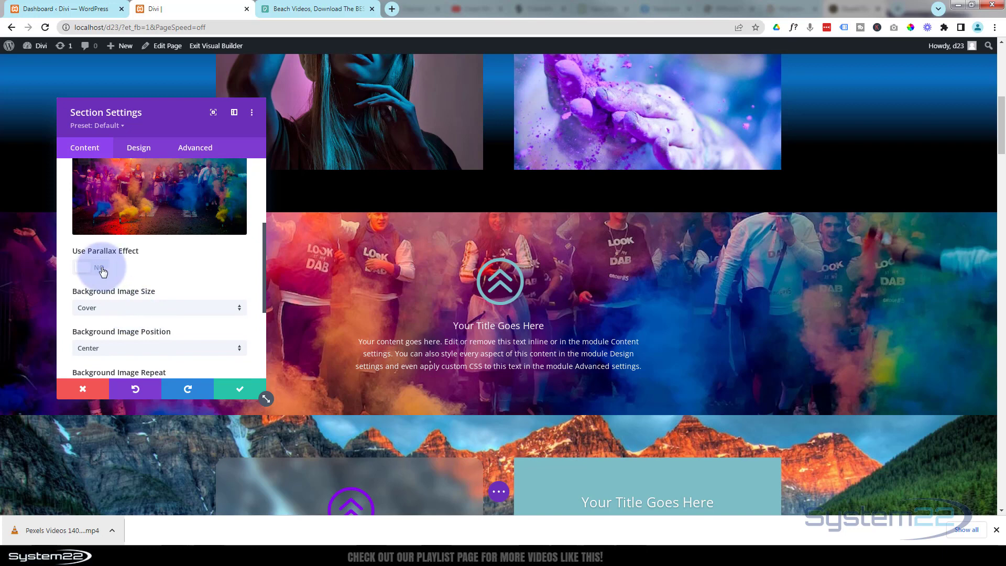
left_click(102, 270)
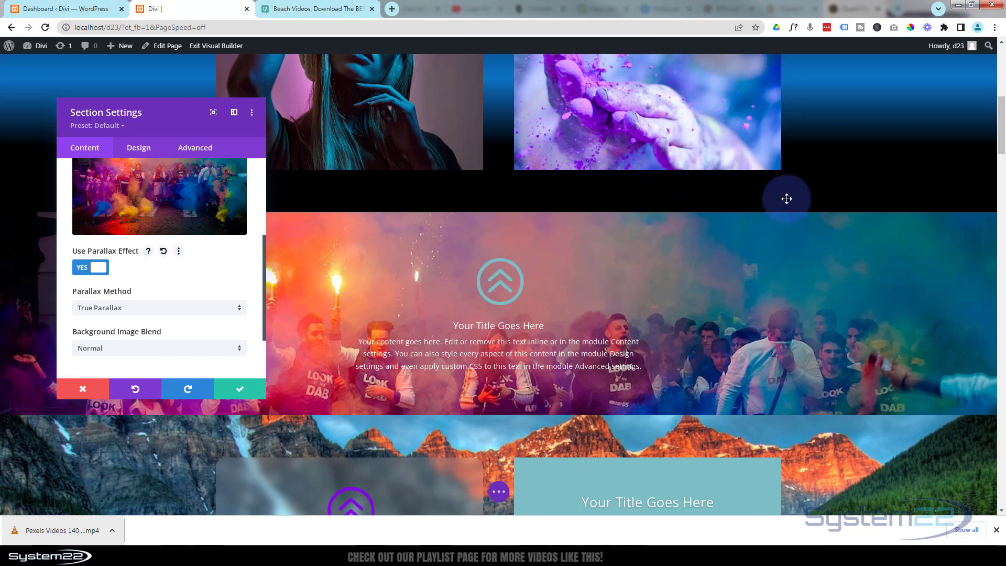
scroll(846, 98, "down", 3)
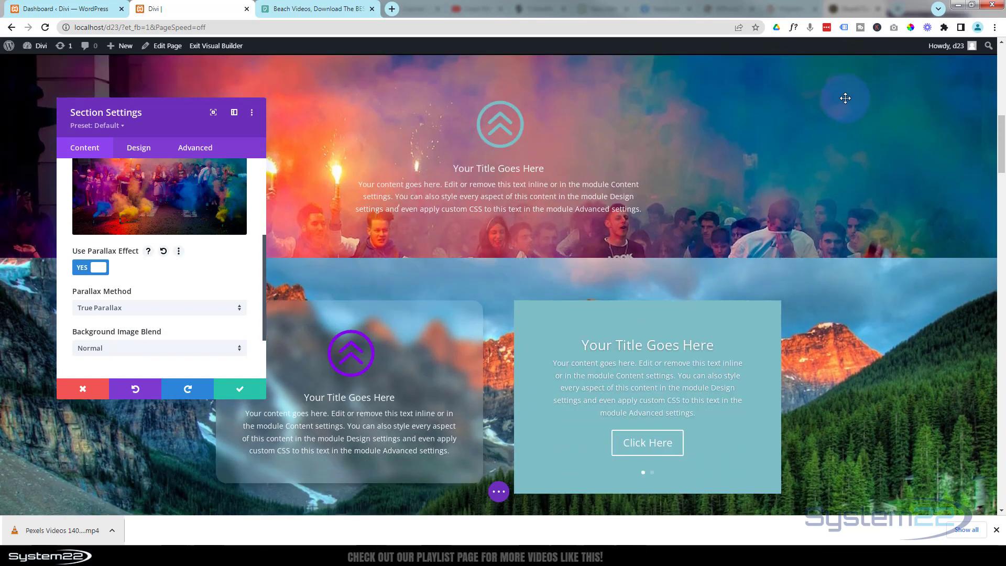
scroll(845, 98, "up", 5)
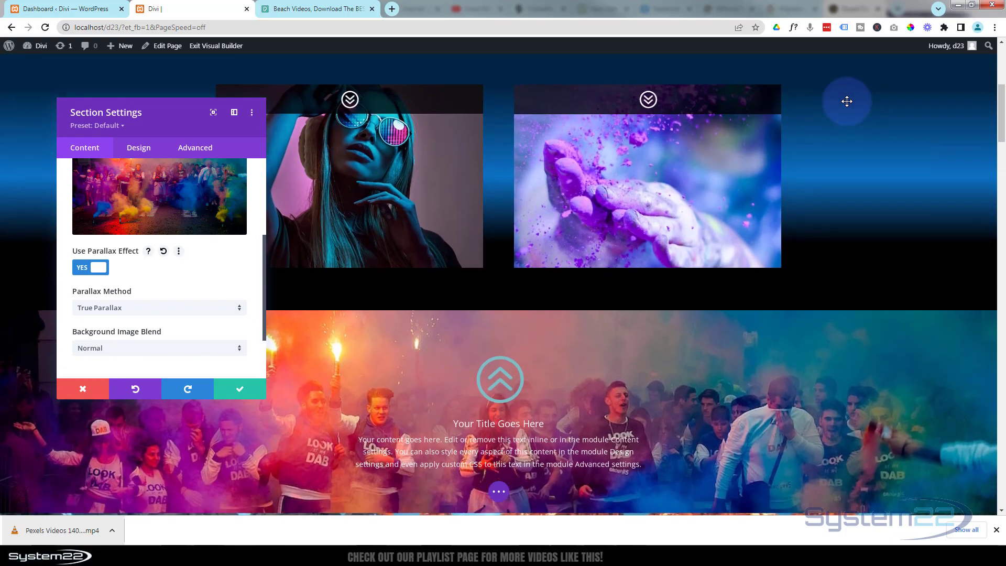
Examine how the section's crowd photo behaves with the True Parallax method as the page moves past it.
scroll(846, 101, "down", 6)
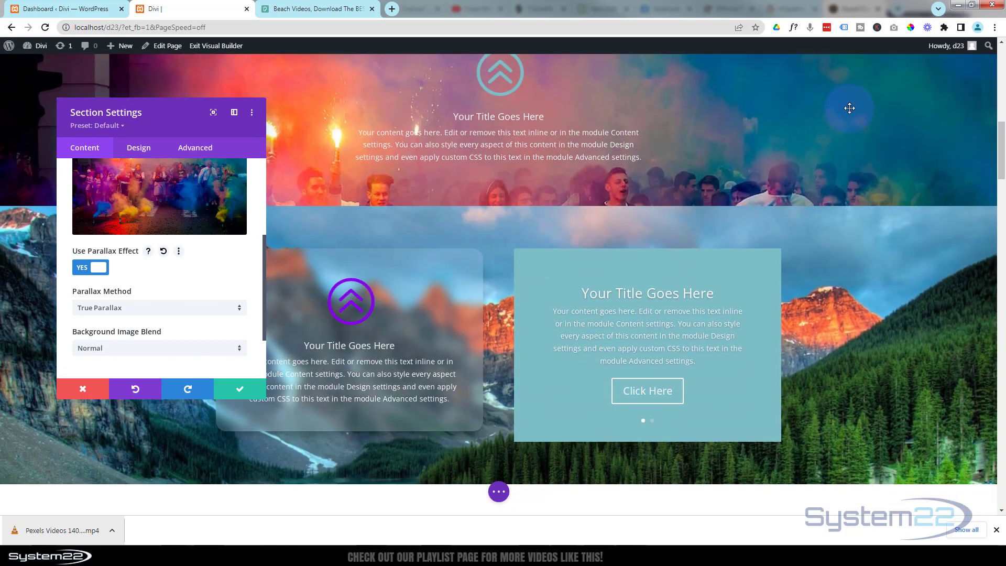
scroll(849, 108, "up", 5)
scroll(850, 108, "down", 2)
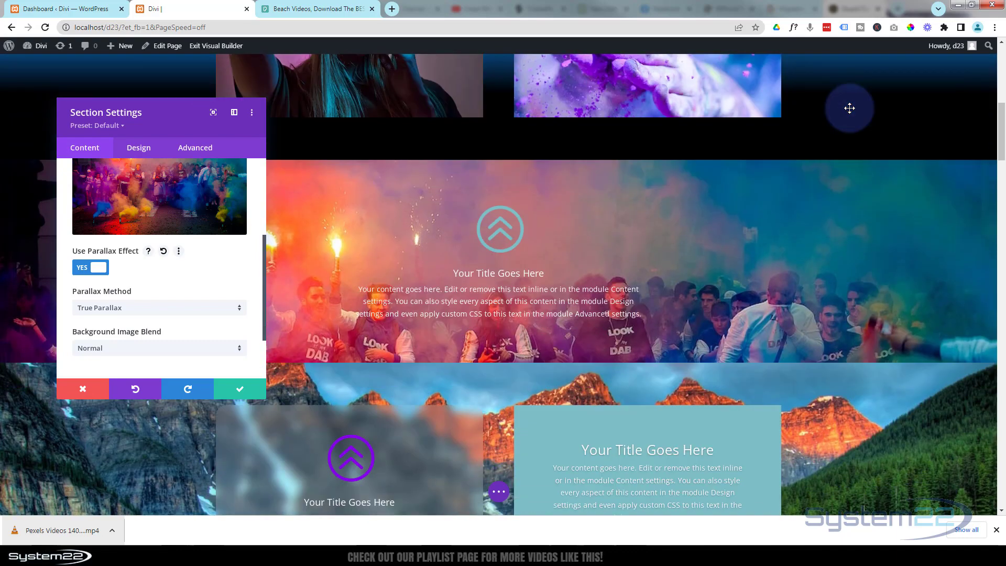
scroll(849, 108, "down", 6)
scroll(849, 108, "up", 4)
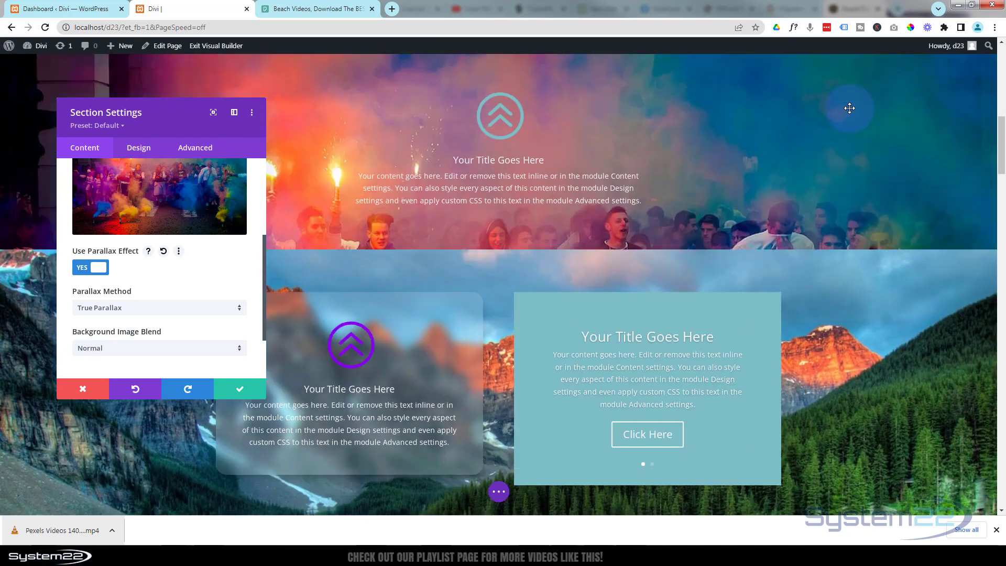
scroll(849, 108, "up", 4)
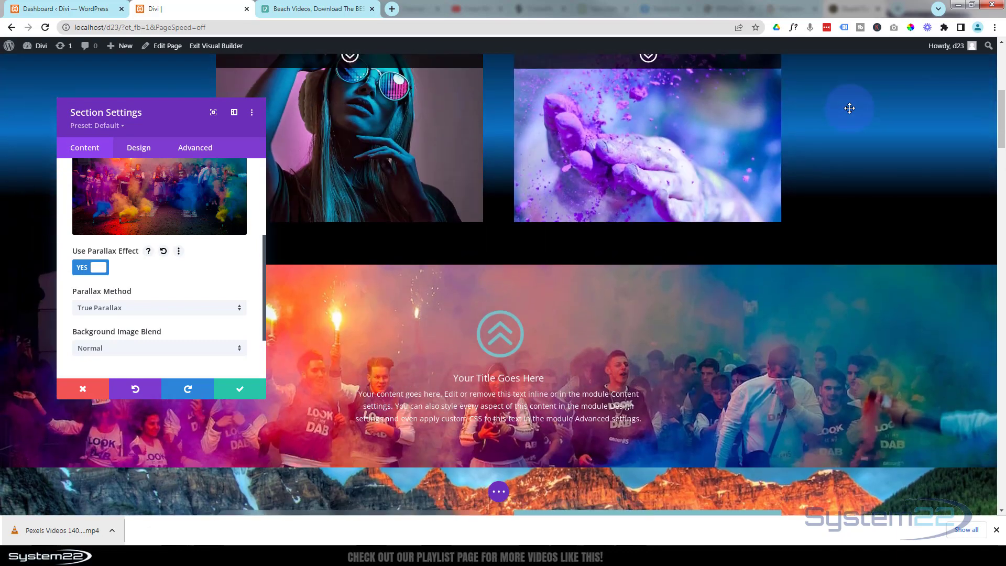
scroll(850, 108, "down", 4)
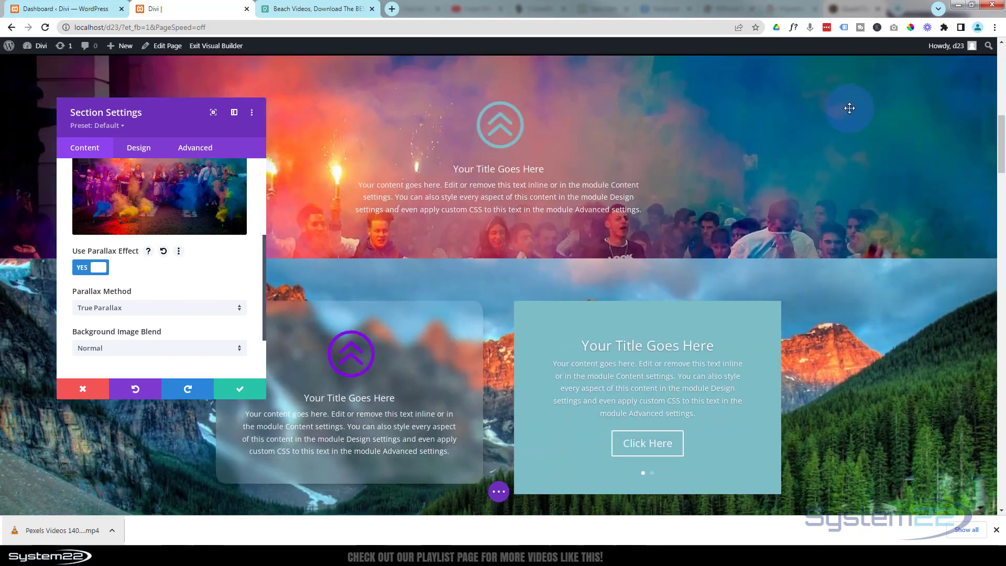
scroll(849, 108, "up", 2)
scroll(849, 108, "up", 2)
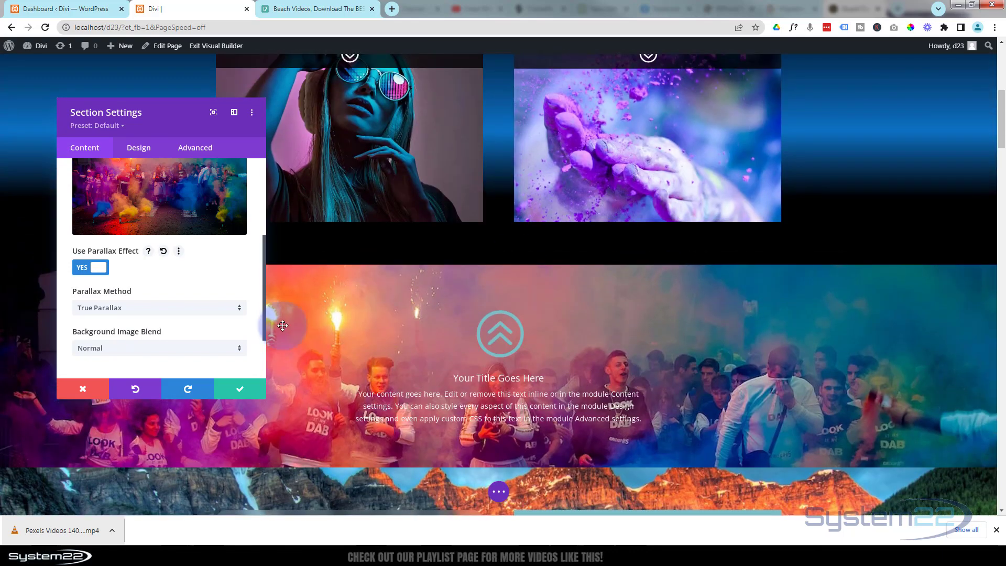
Set the section background image's parallax method to CSS.
left_click(201, 315)
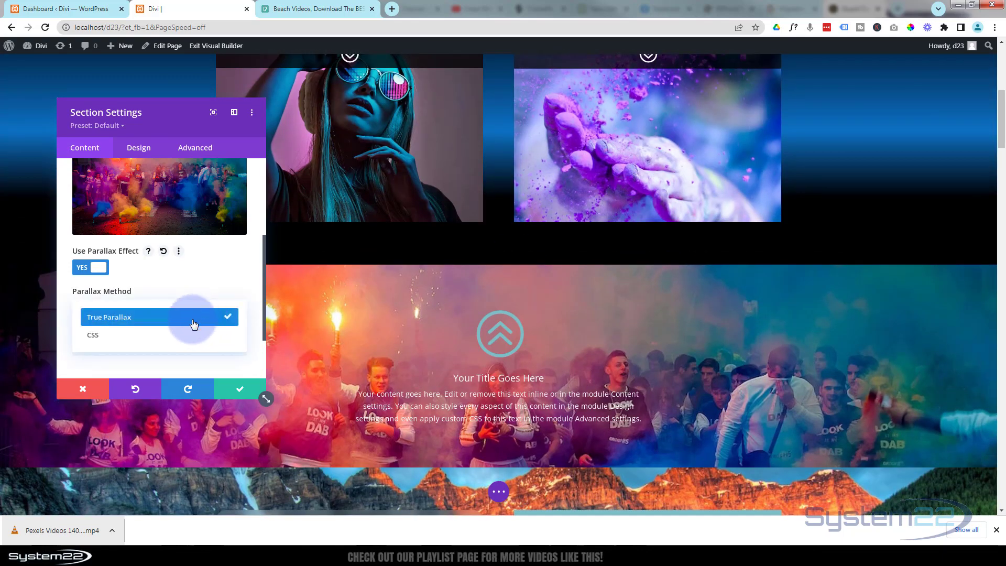
left_click(137, 341)
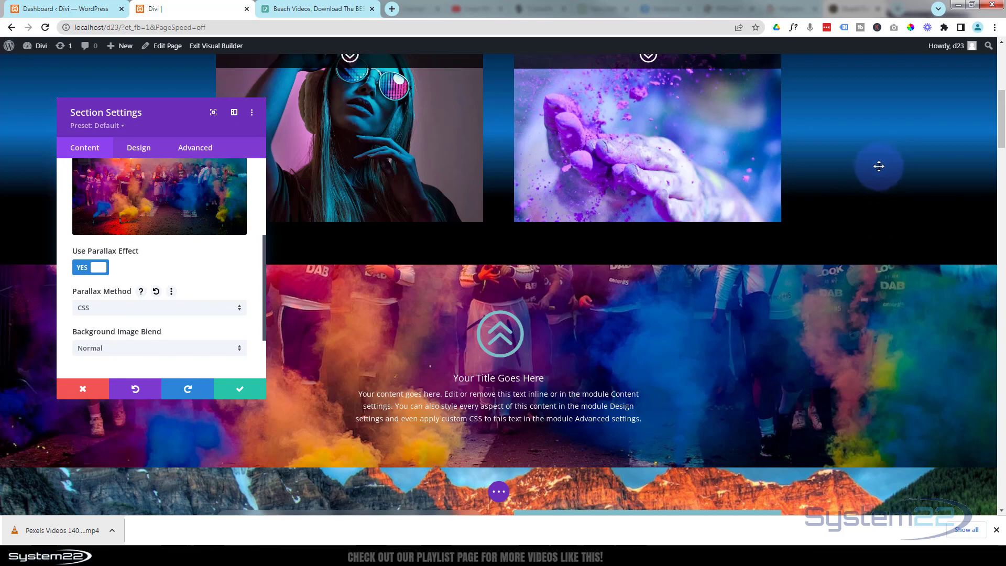
Examine how the crowd photo behaves with CSS parallax across the page and apply the section settings.
scroll(873, 171, "down", 3)
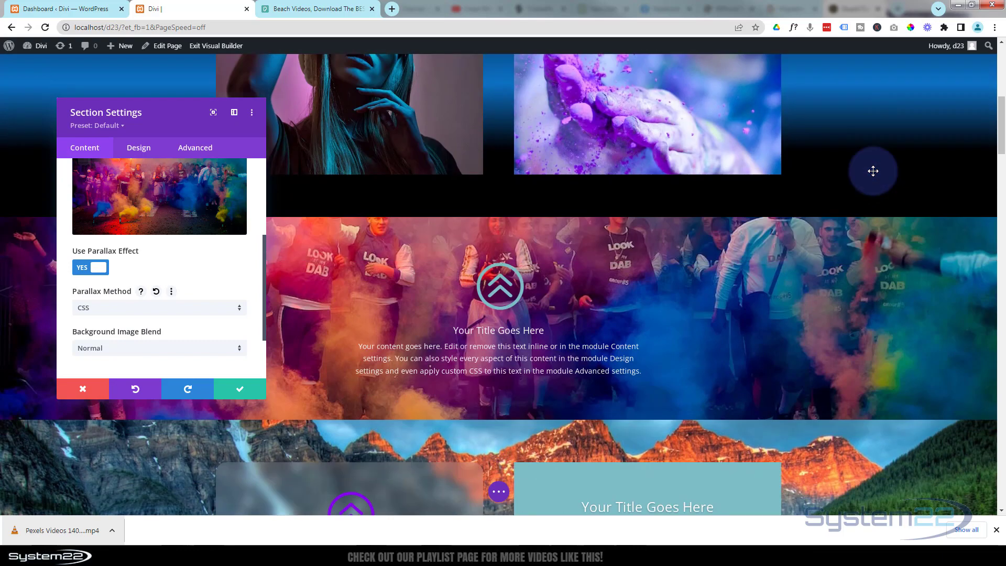
scroll(871, 173, "up", 5)
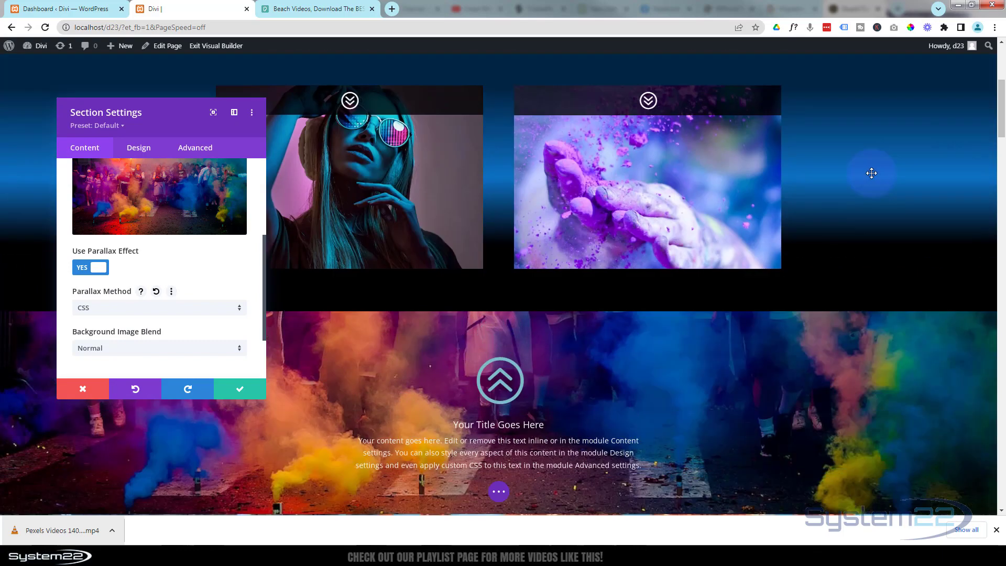
scroll(872, 173, "down", 2)
scroll(872, 173, "down", 6)
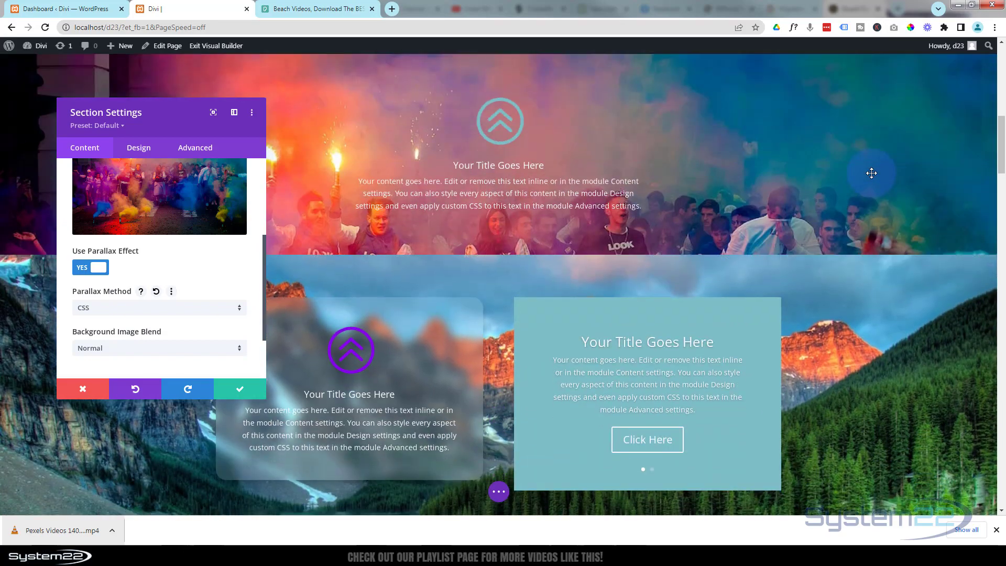
scroll(871, 173, "up", 2)
scroll(872, 173, "up", 6)
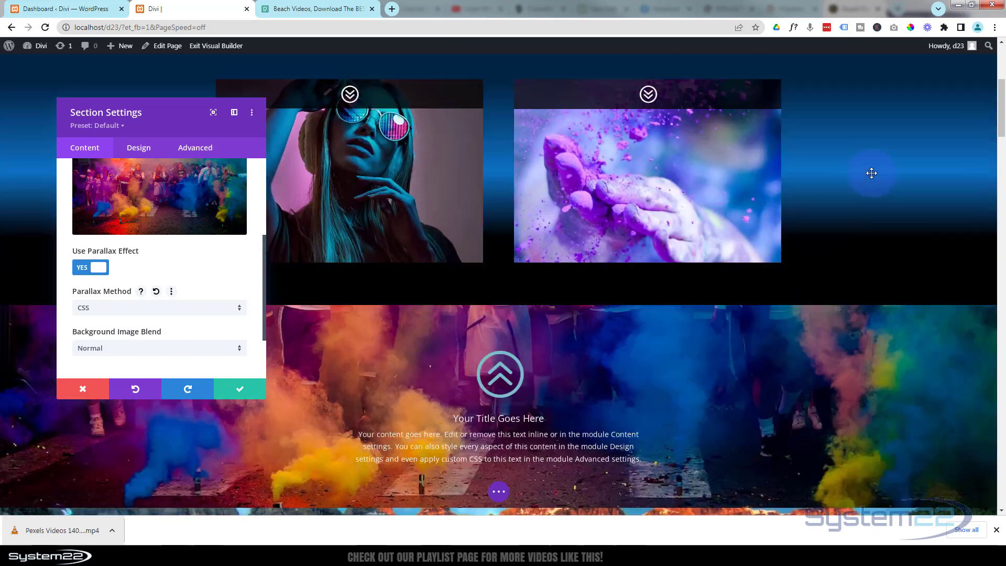
scroll(872, 173, "down", 2)
scroll(871, 173, "down", 4)
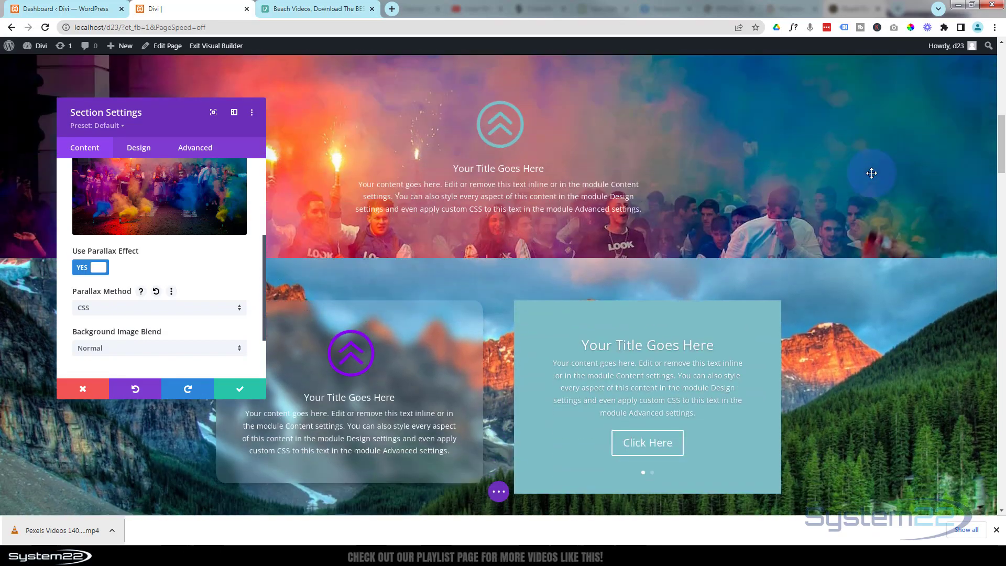
scroll(872, 173, "up", 4)
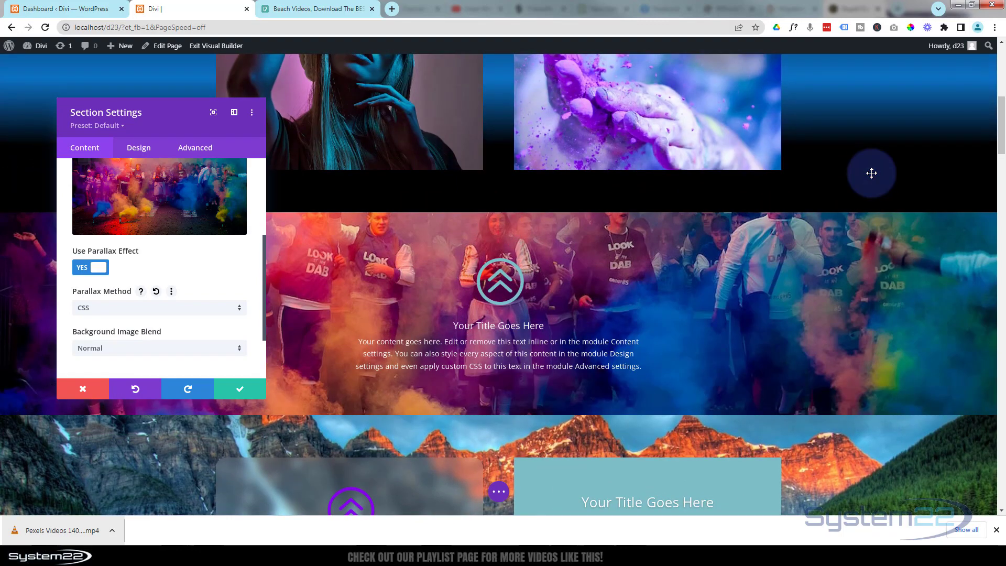
scroll(871, 173, "up", 3)
scroll(872, 172, "down", 5)
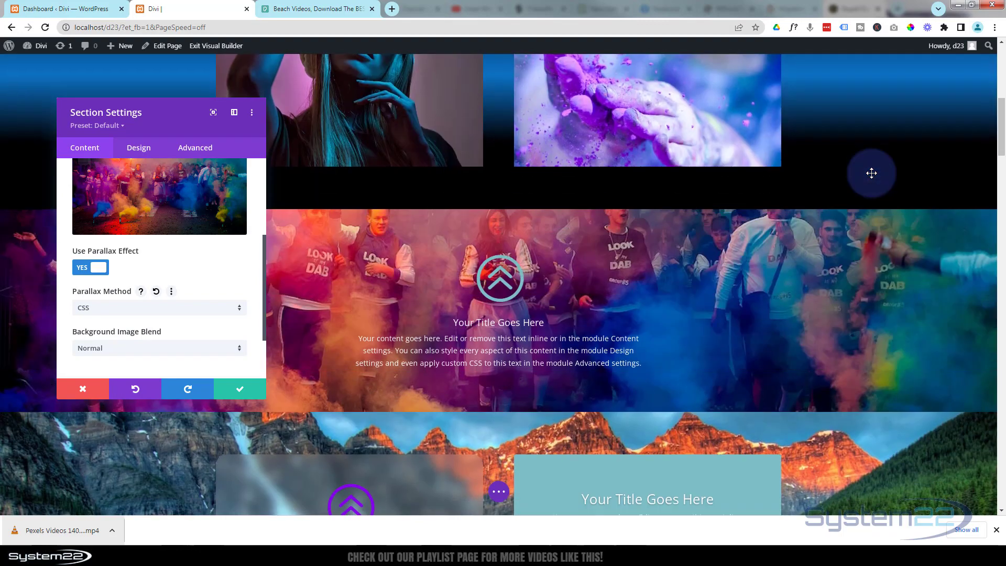
scroll(871, 173, "down", 2)
scroll(871, 173, "up", 5)
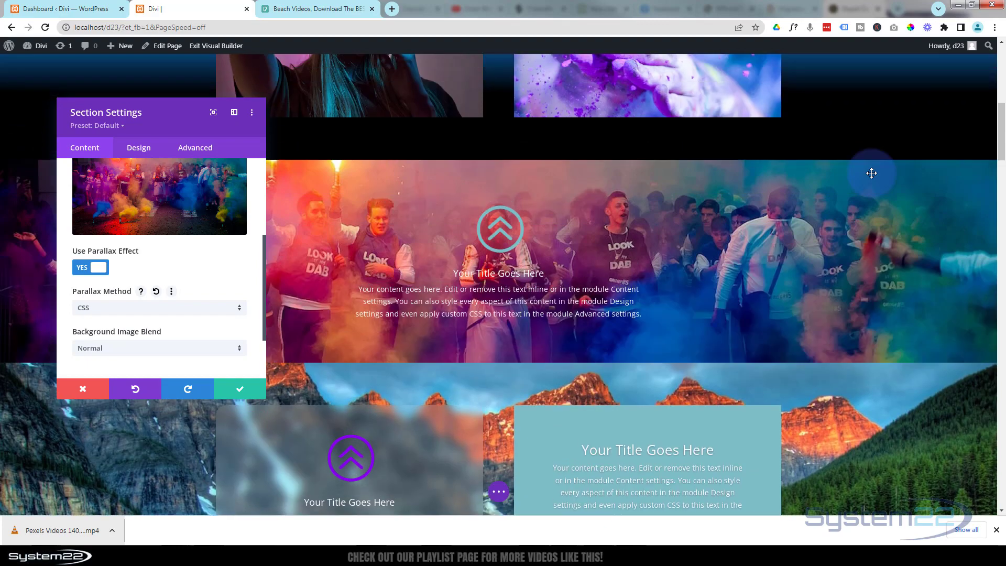
scroll(871, 173, "up", 2)
scroll(872, 173, "down", 4)
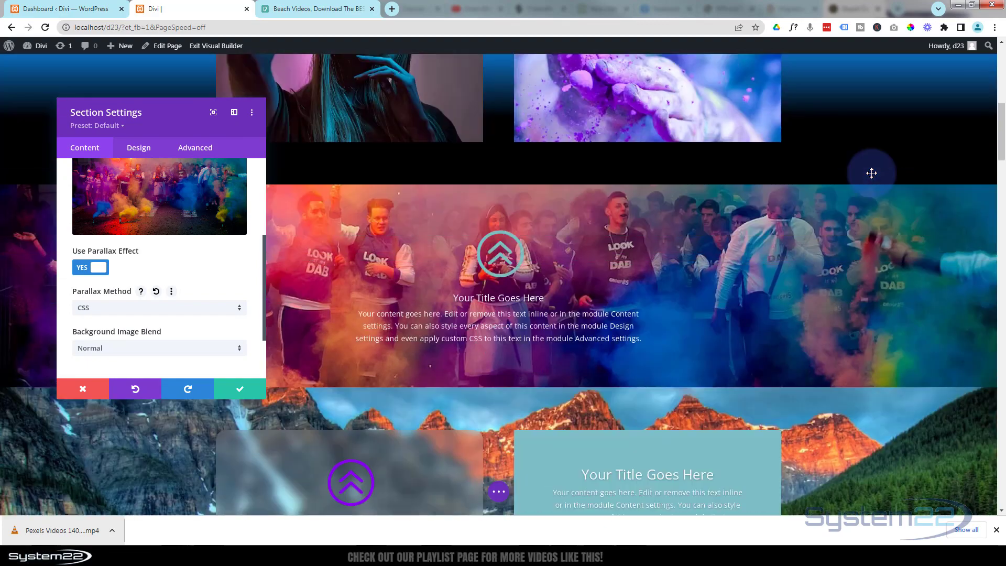
scroll(872, 173, "up", 3)
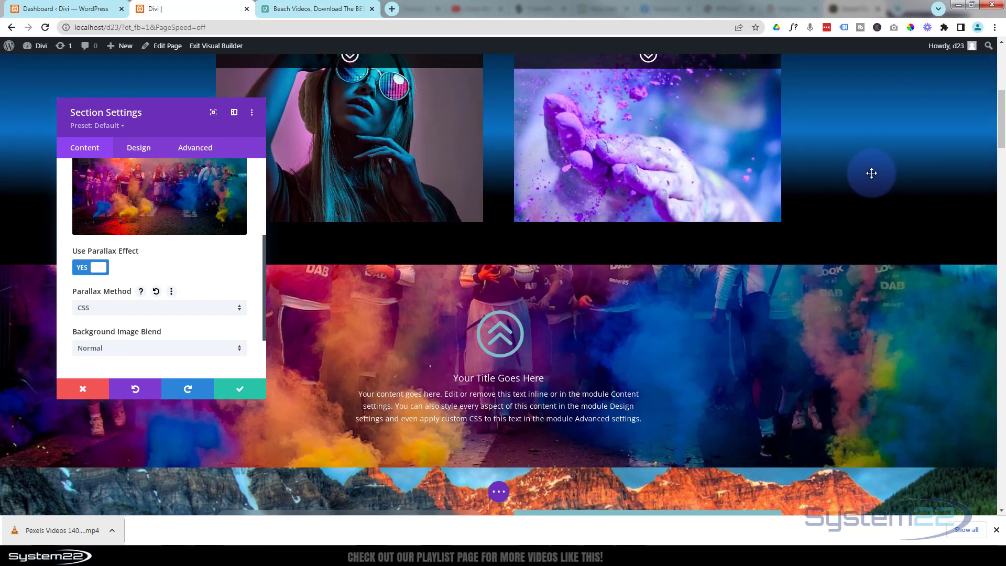
scroll(871, 173, "down", 3)
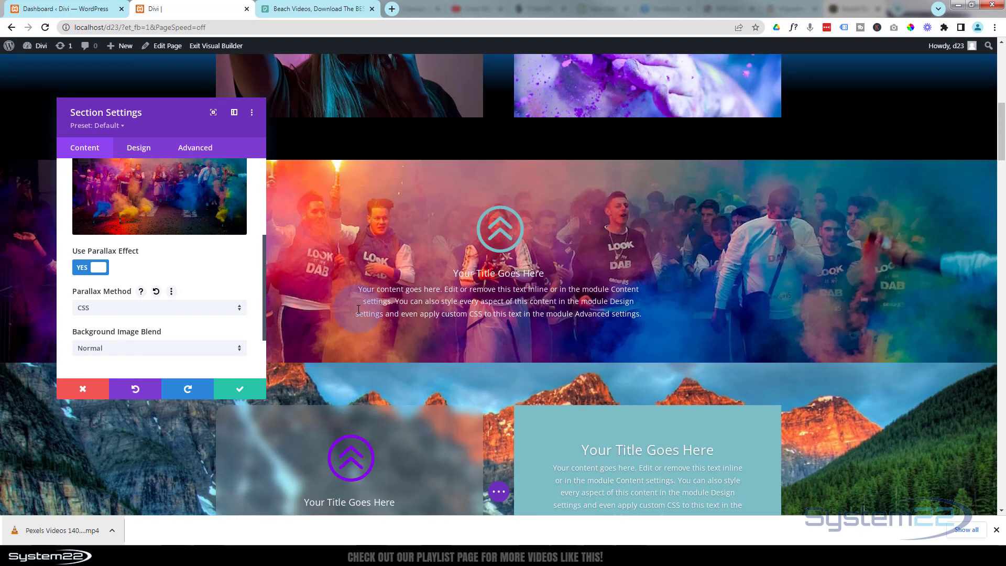
left_click(237, 388)
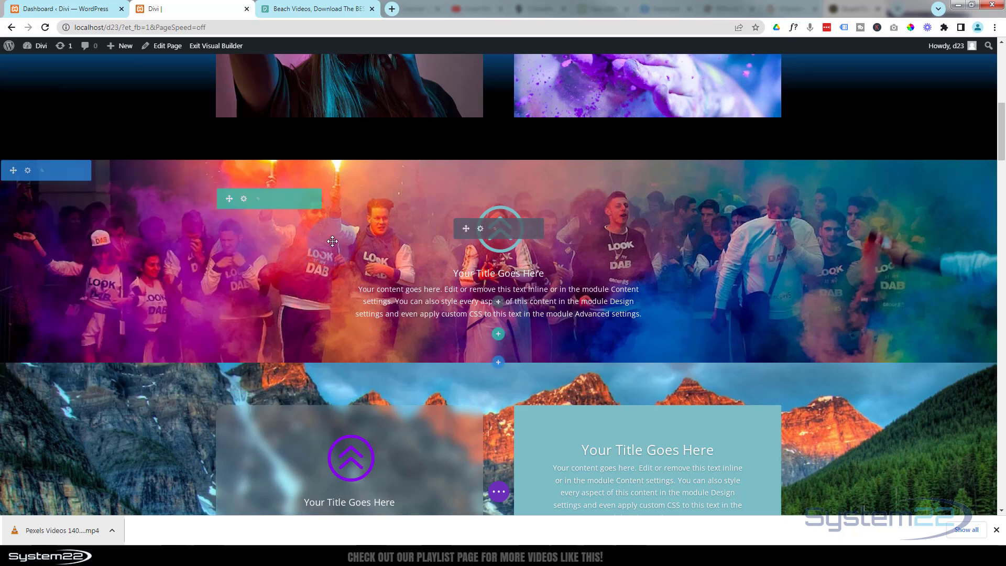
Look at the background options in the settings of the row holding the blurb and close them without changes.
left_click(243, 202)
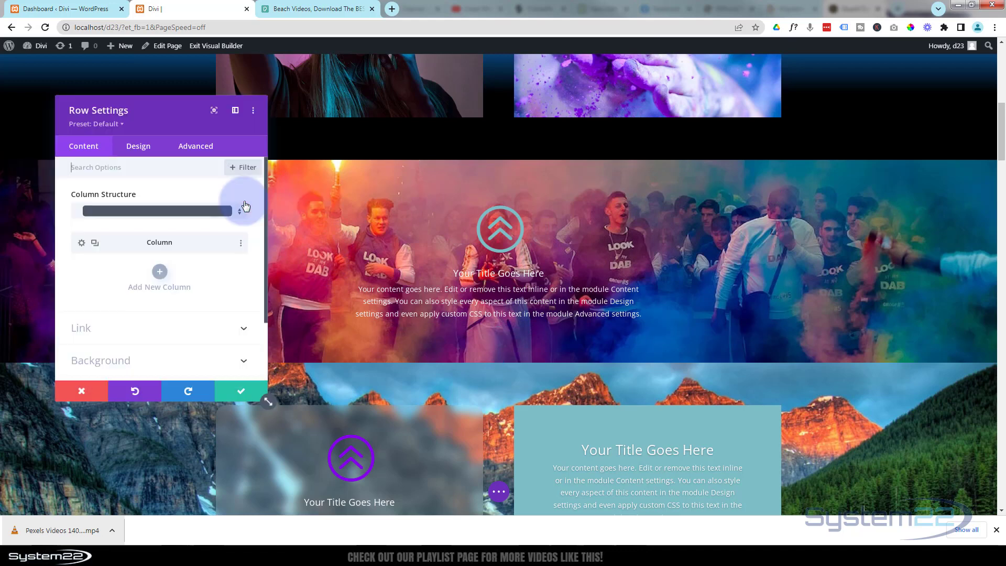
left_click(89, 152)
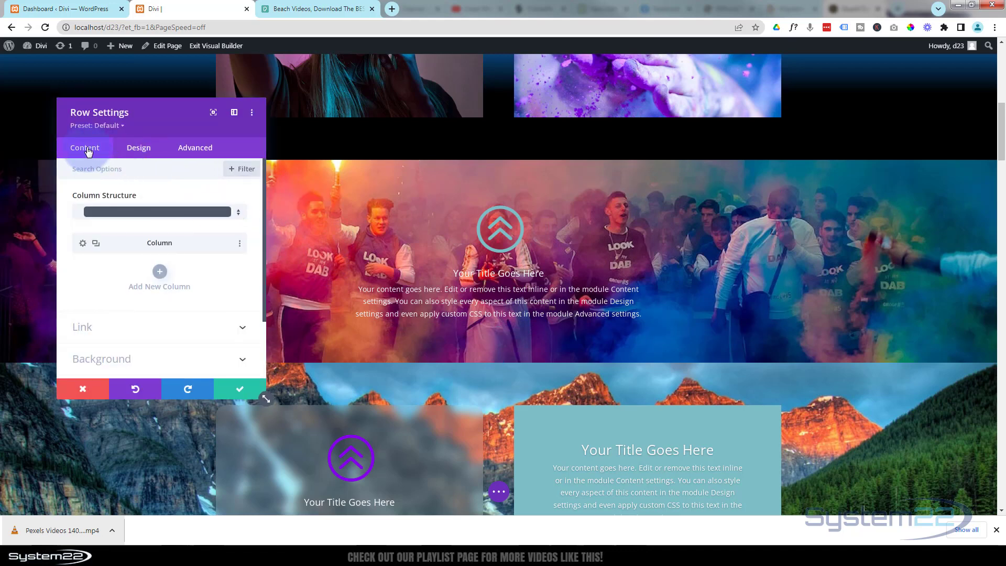
left_click(150, 356)
scroll(153, 359, "down", 3)
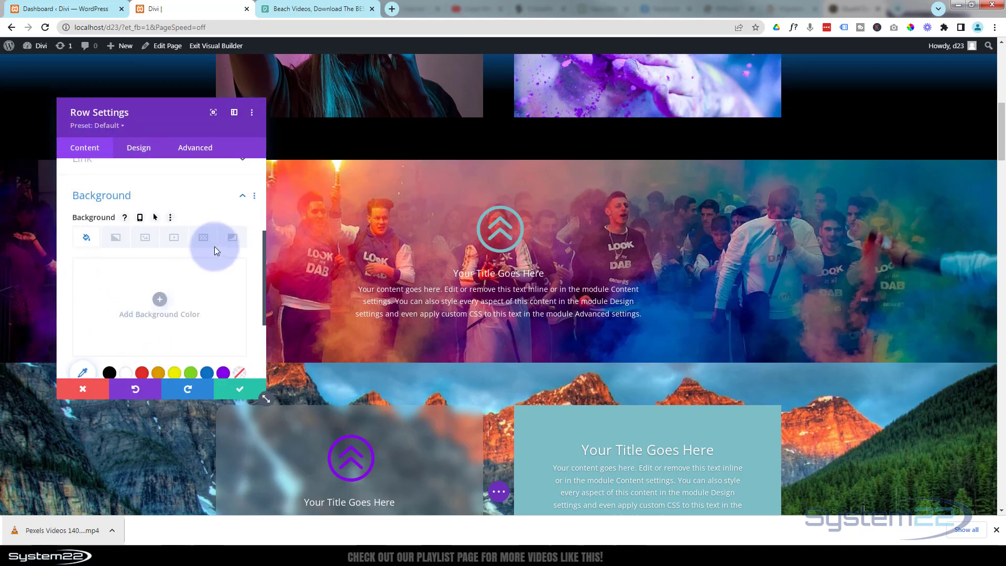
left_click(80, 390)
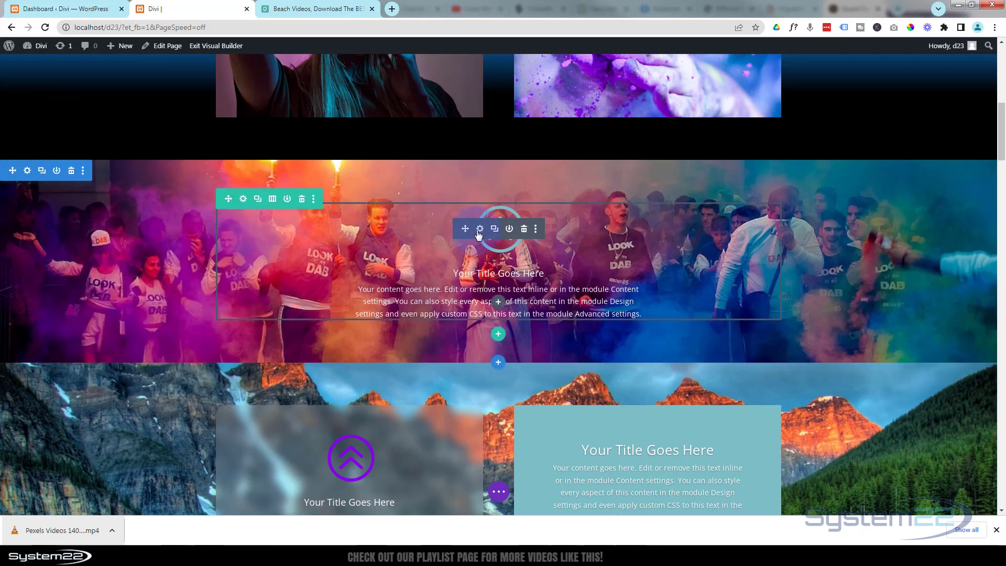
Look at the background options in the centered blurb's own settings and close them.
left_click(480, 229)
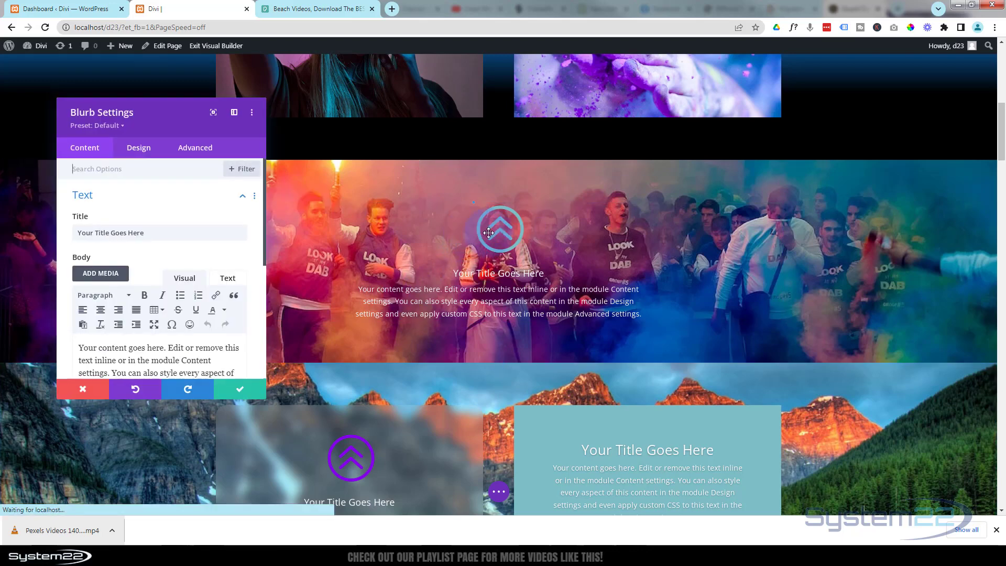
scroll(155, 265, "down", 5)
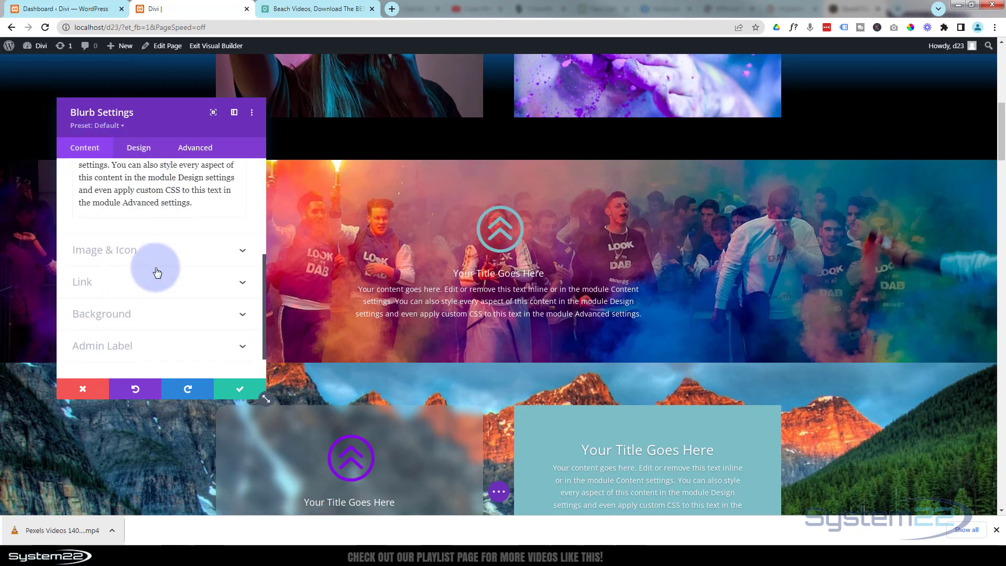
left_click(147, 286)
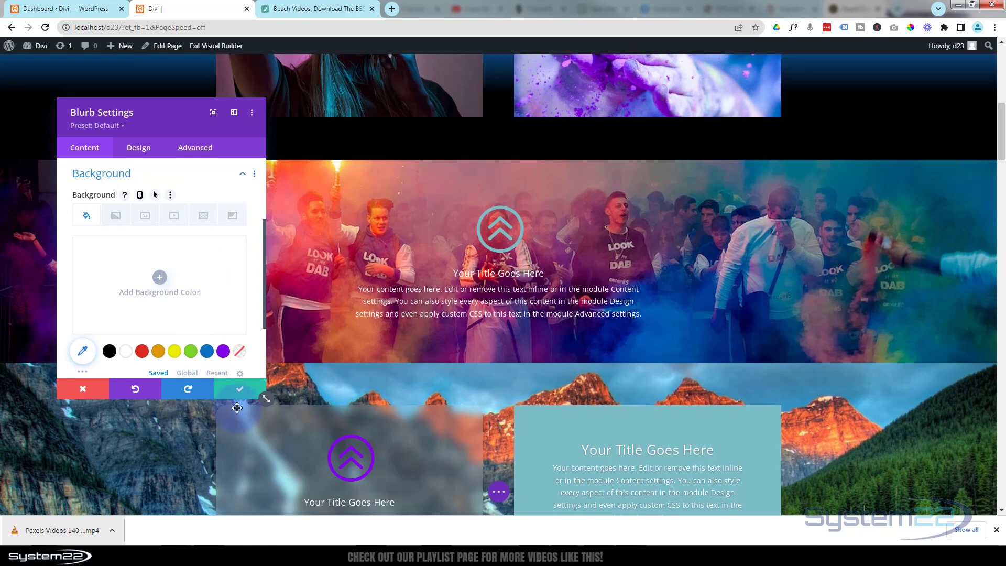
left_click(241, 390)
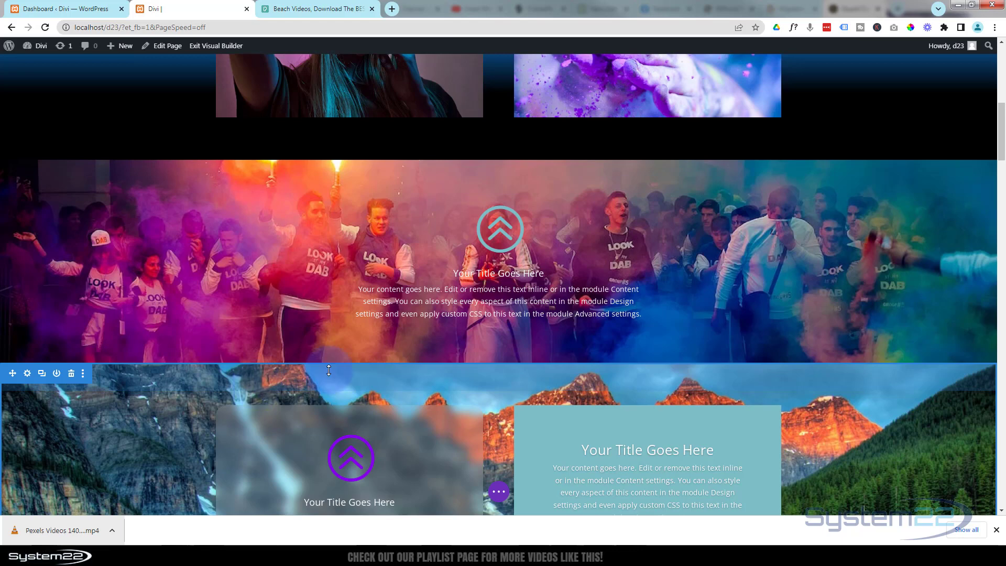
Save the page and exit the Visual Builder.
left_click(499, 492)
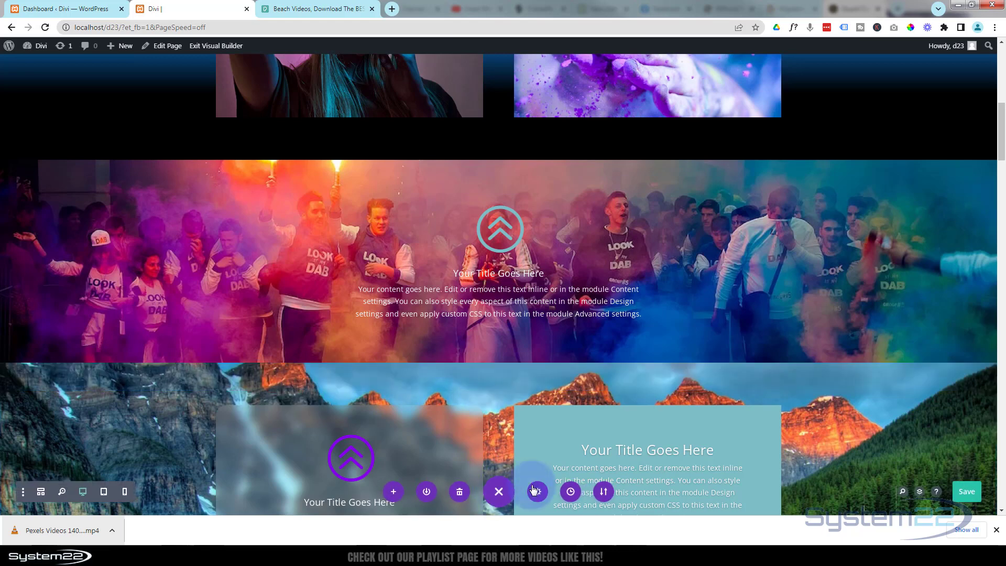
left_click(970, 498)
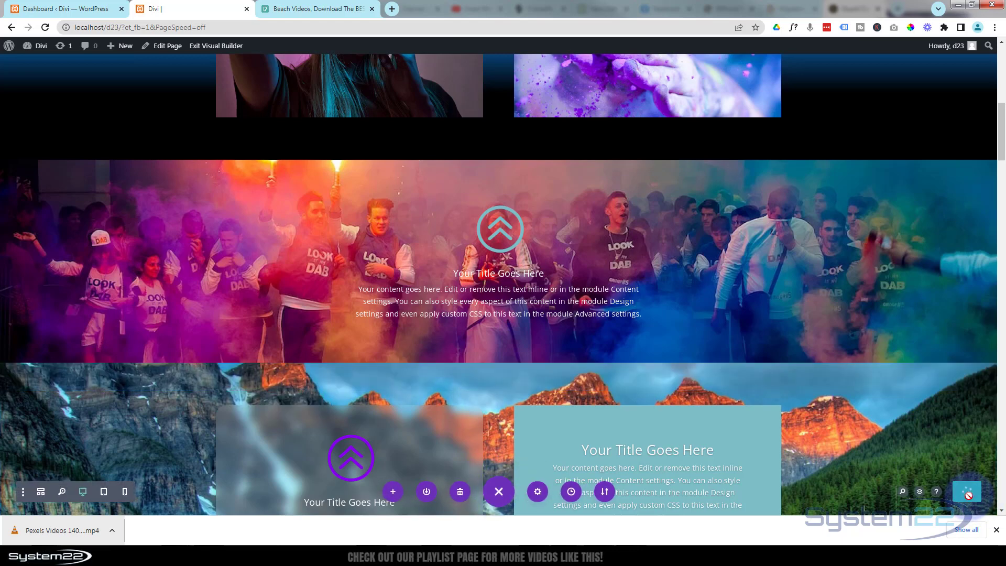
left_click(208, 46)
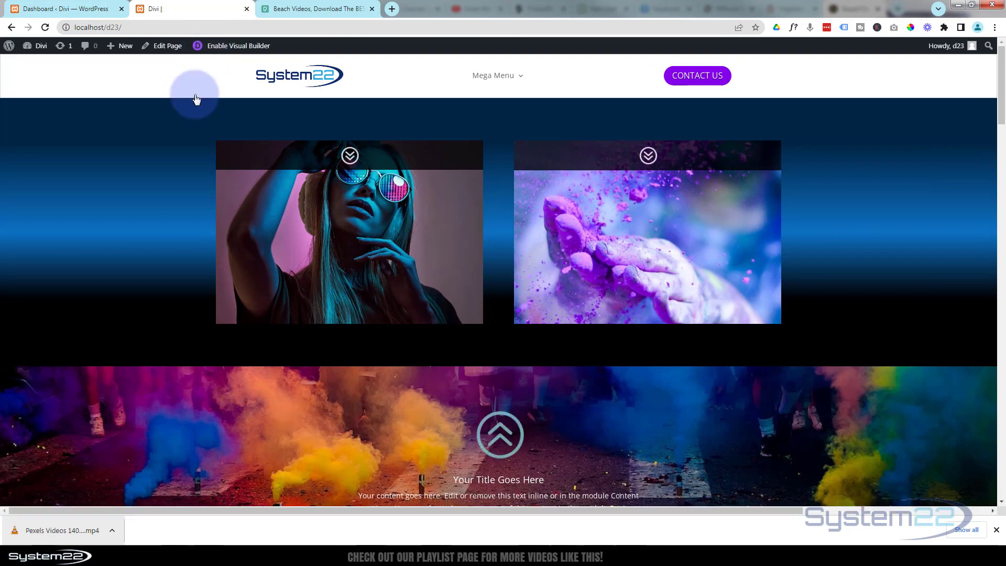
Examine the crowd section's CSS parallax effect on the live page outside the builder.
scroll(115, 174, "down", 3)
scroll(113, 178, "down", 2)
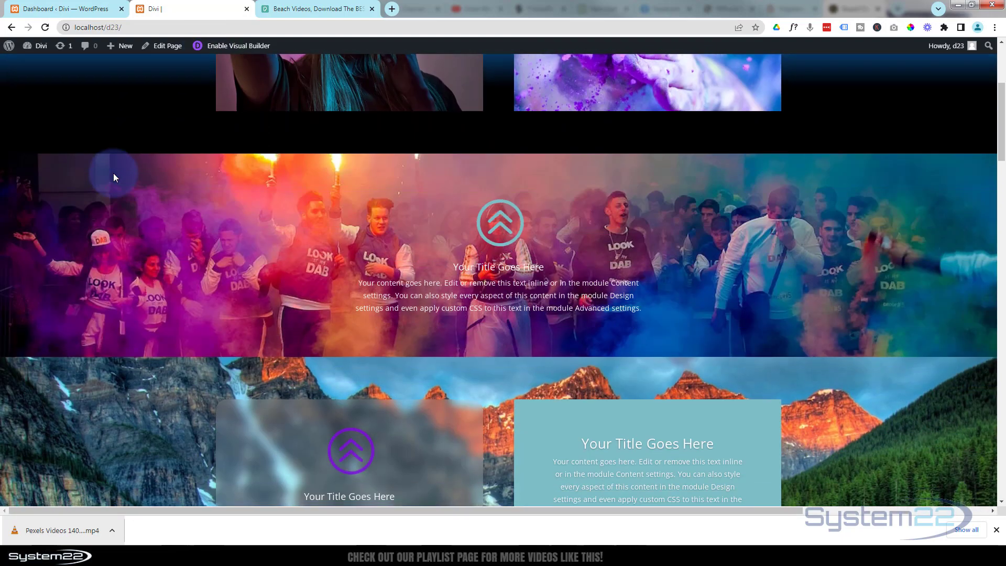
scroll(107, 192, "up", 3)
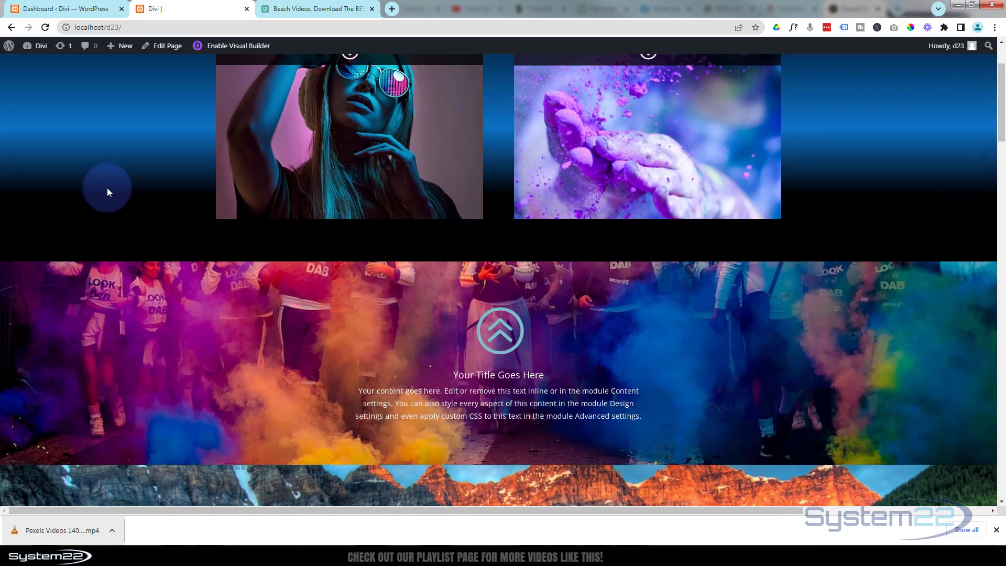
scroll(107, 188, "down", 5)
scroll(107, 192, "up", 2)
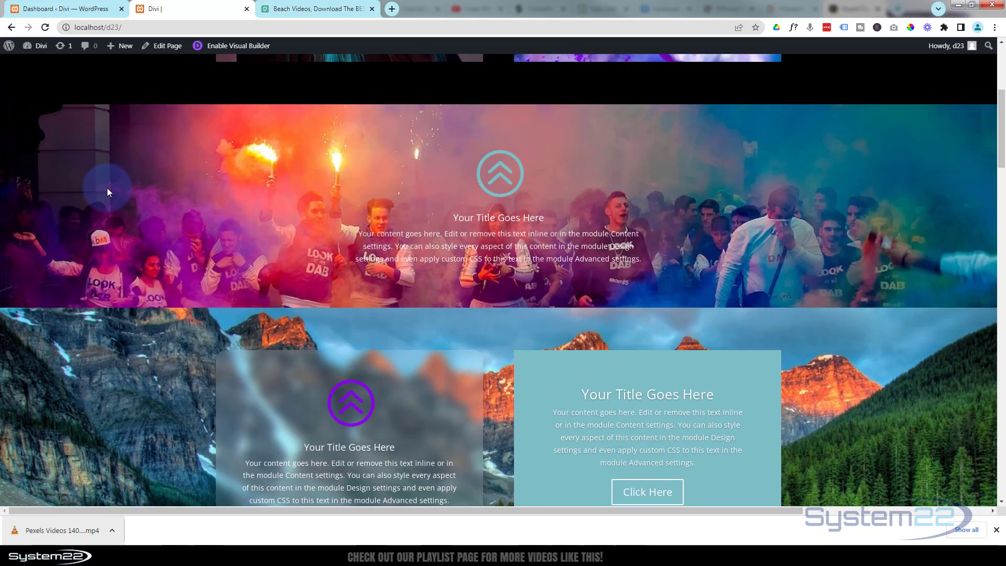
scroll(107, 192, "up", 2)
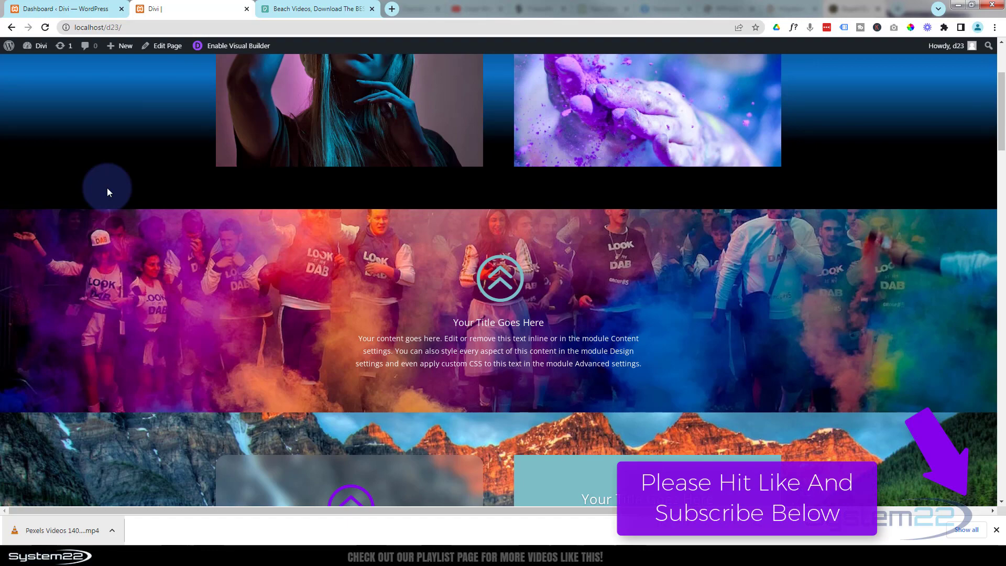
scroll(108, 192, "down", 3)
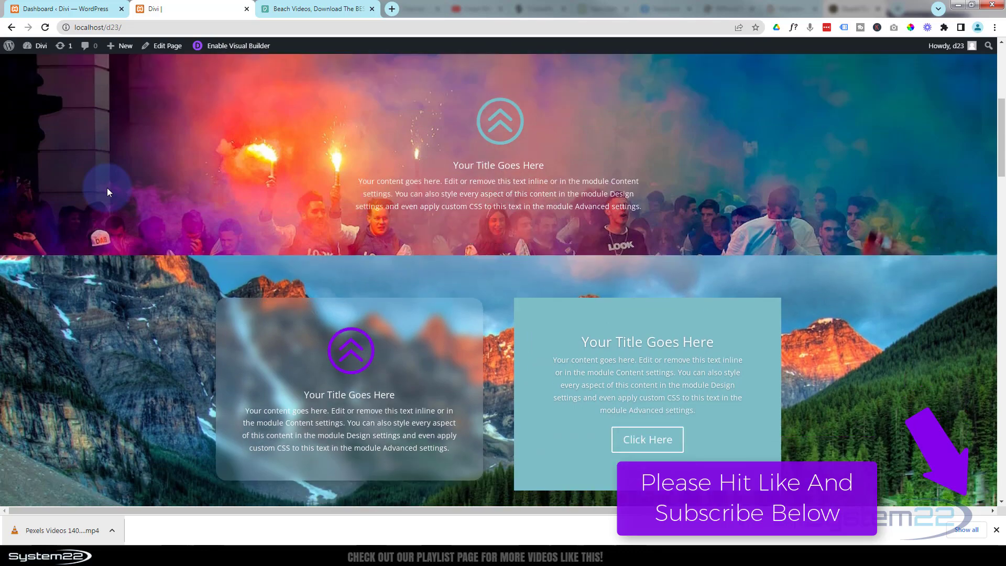